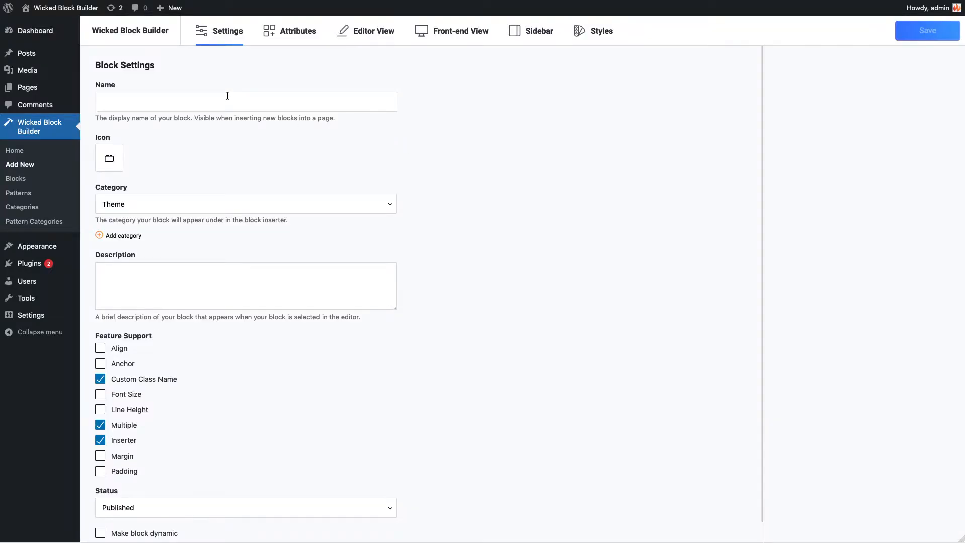
Name the block Accordion and enable Align support with only the Wide option allowed.
click(228, 95)
text(Accordion)
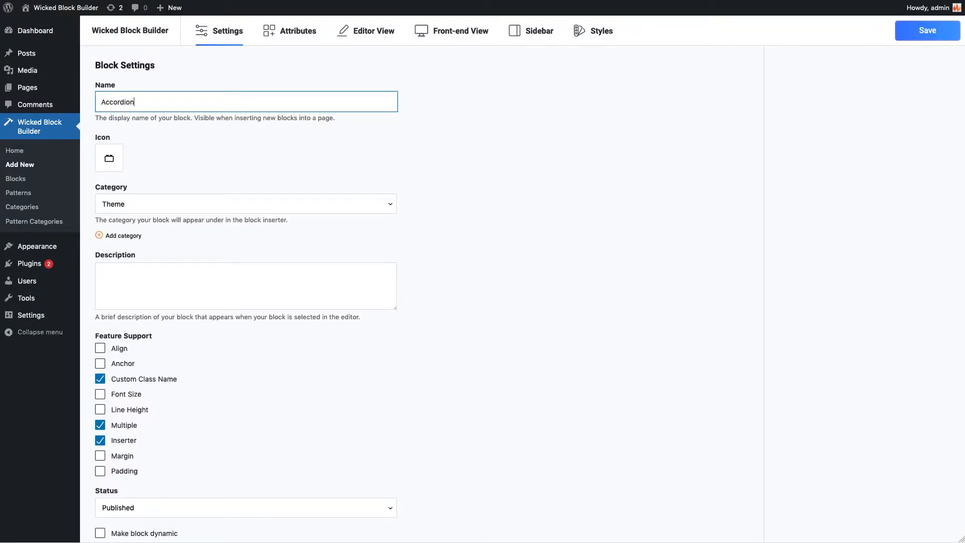
click(116, 349)
click(126, 366)
click(159, 367)
click(189, 366)
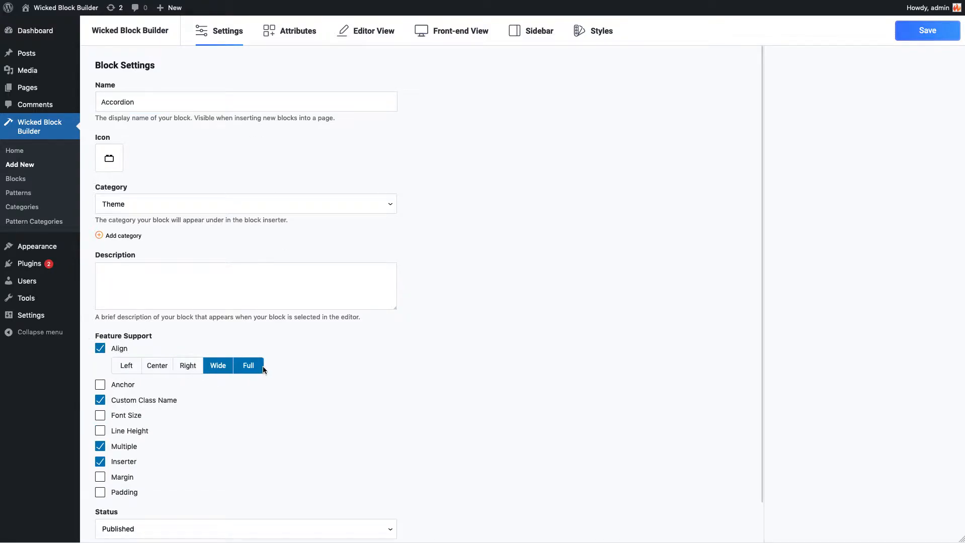
click(254, 370)
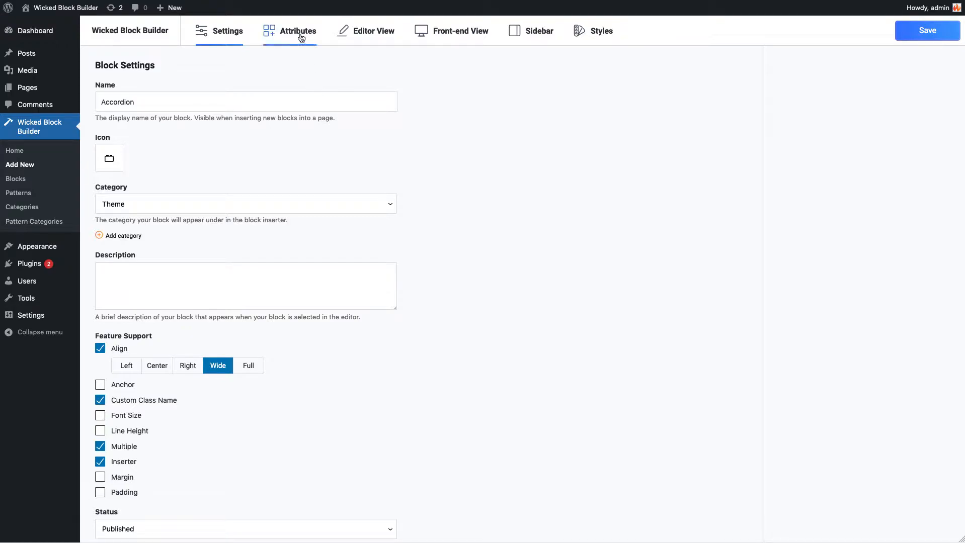
Add an array attribute to the block and name it items.
click(280, 47)
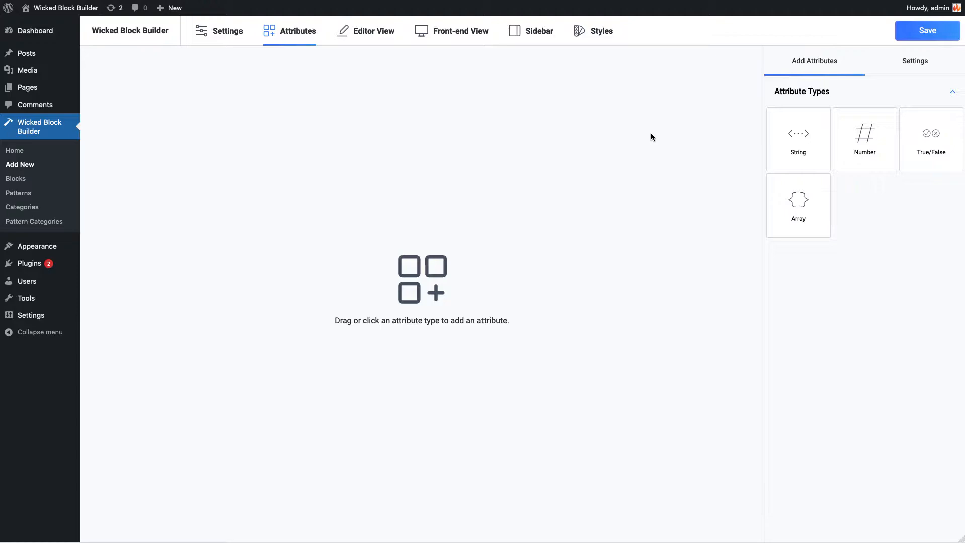
drag(799, 206, 237, 122)
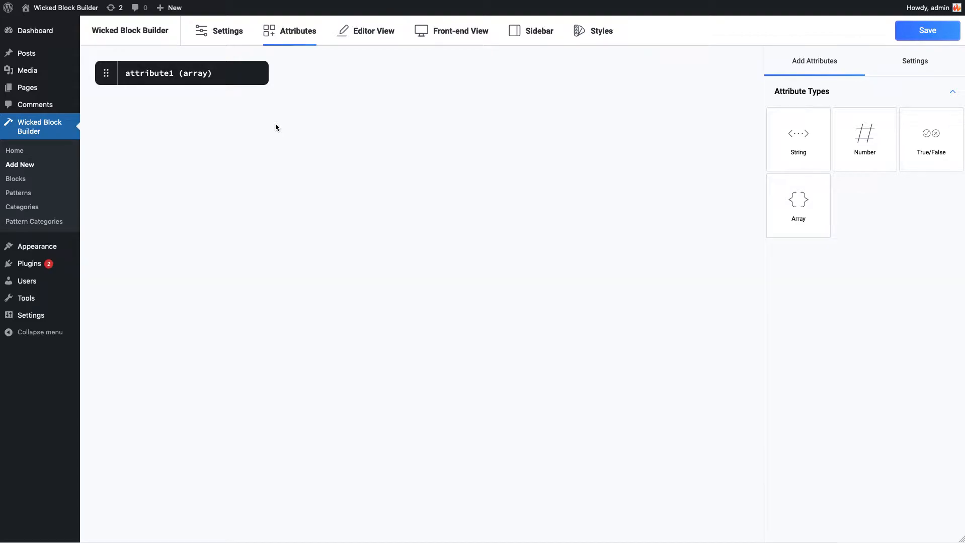
click(223, 78)
double_click(836, 160)
text(items)
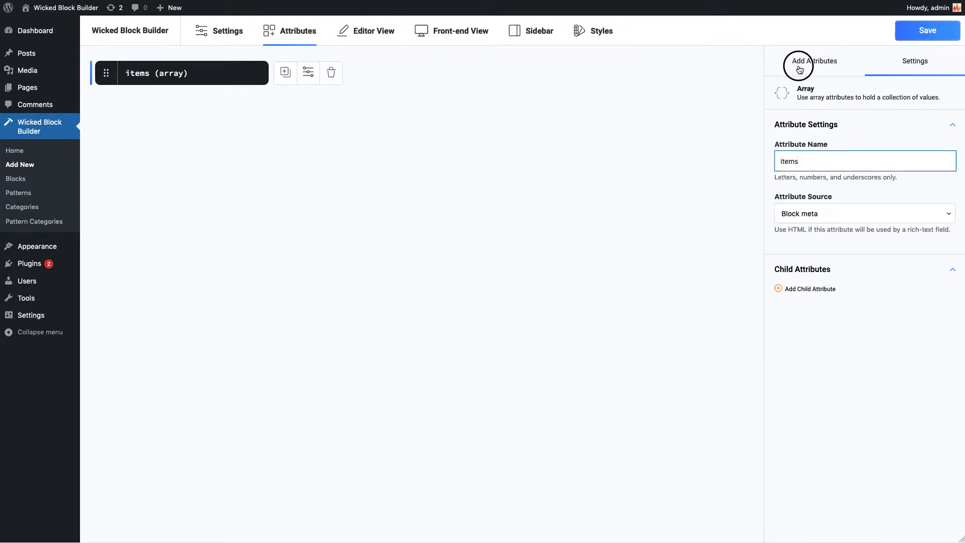
Add a string attribute nested under the items array and name it headline.
click(797, 69)
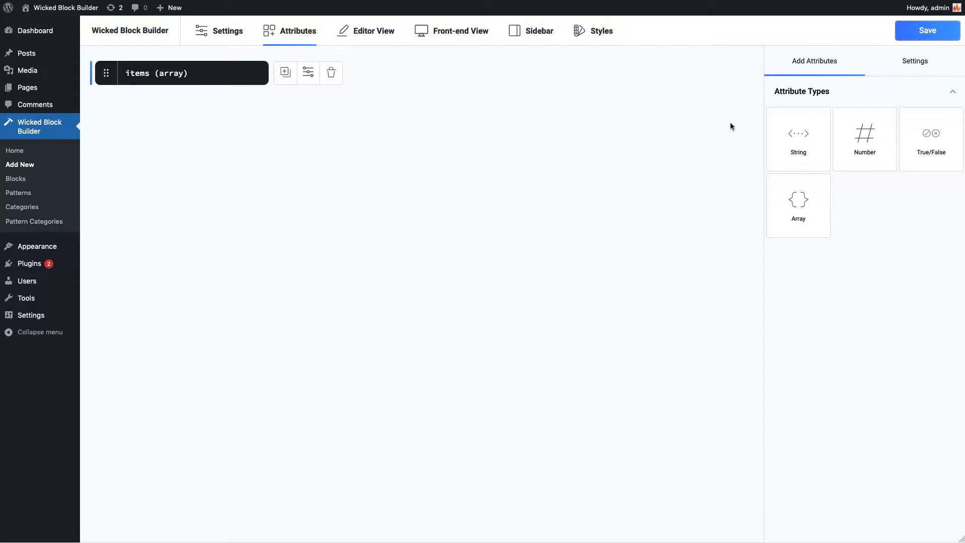
drag(787, 134, 137, 112)
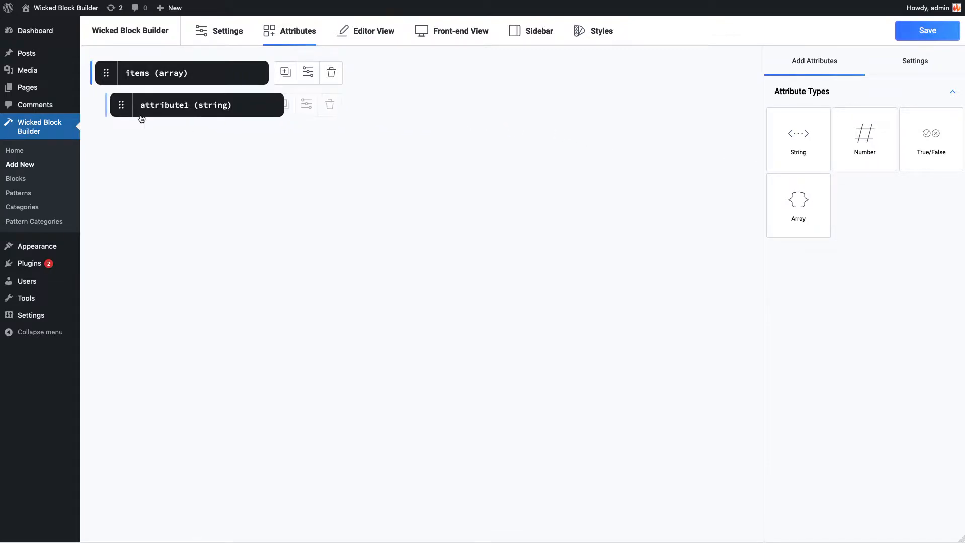
click(168, 112)
double_click(821, 159)
text(headline)
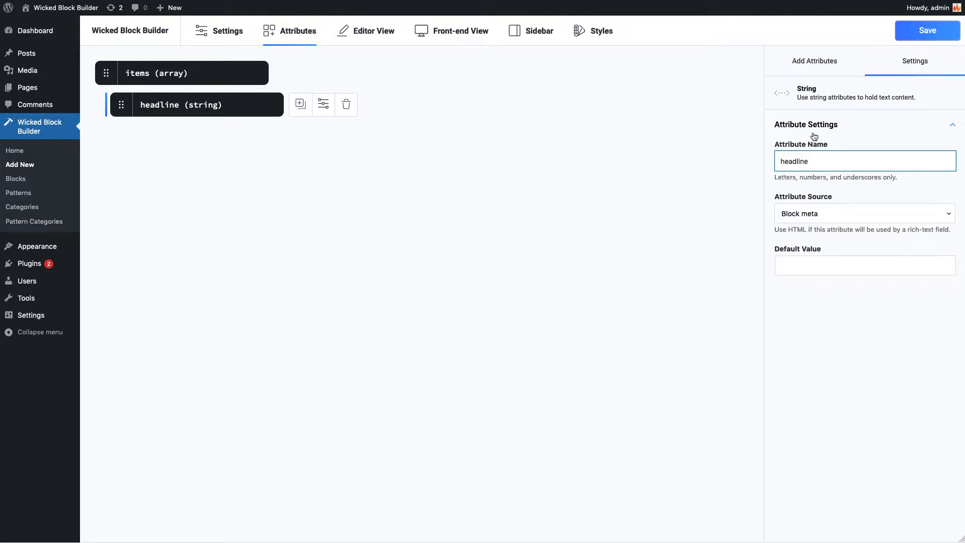
Add a second string attribute under the items array, below headline, and name it content.
click(811, 61)
drag(797, 132, 269, 147)
double_click(820, 163)
text(content)
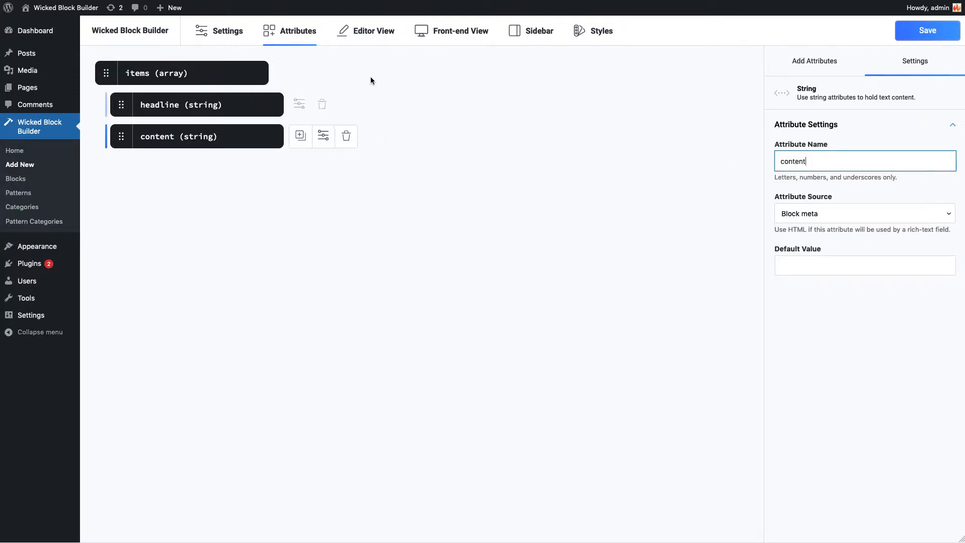
Add a root div element to the block's editor view and give it the class faqs-block.
click(372, 32)
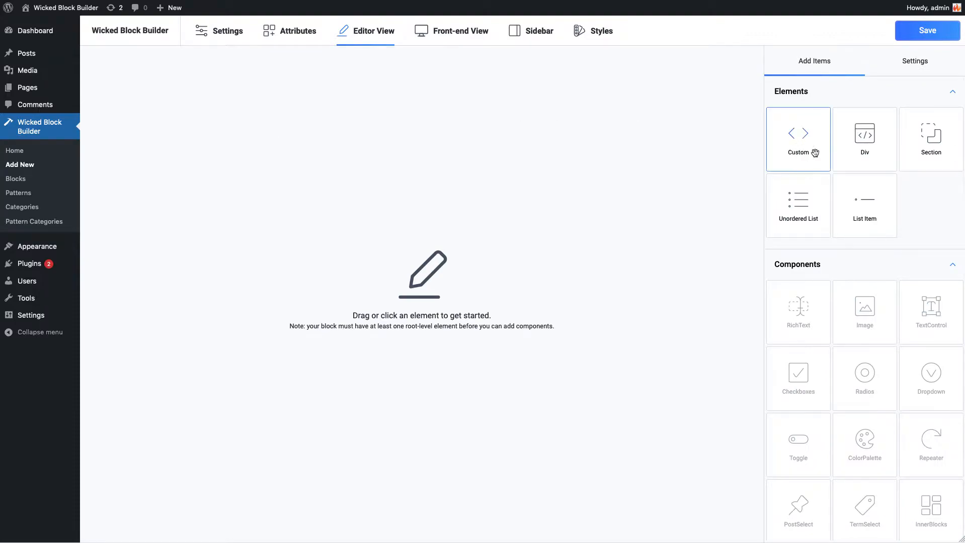
drag(851, 151, 151, 104)
click(181, 80)
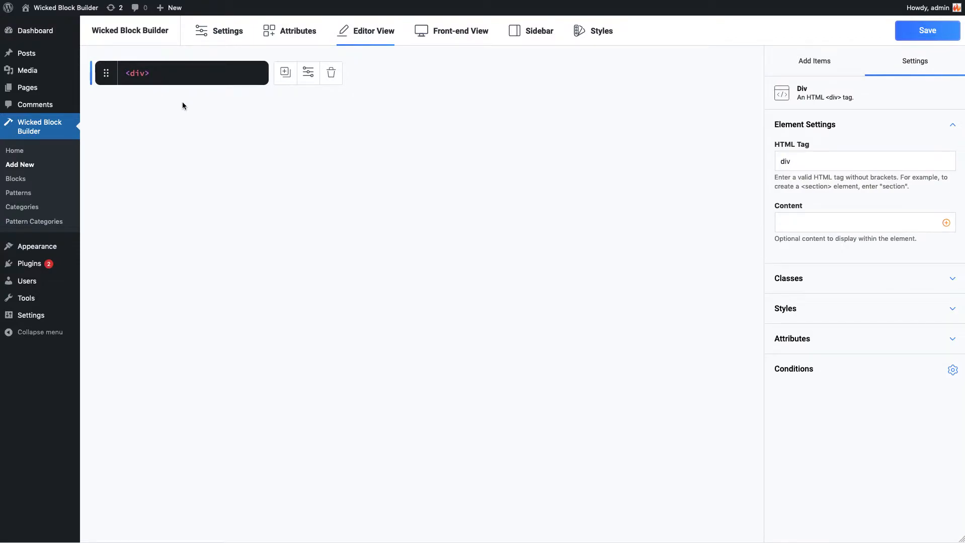
click(802, 278)
click(795, 296)
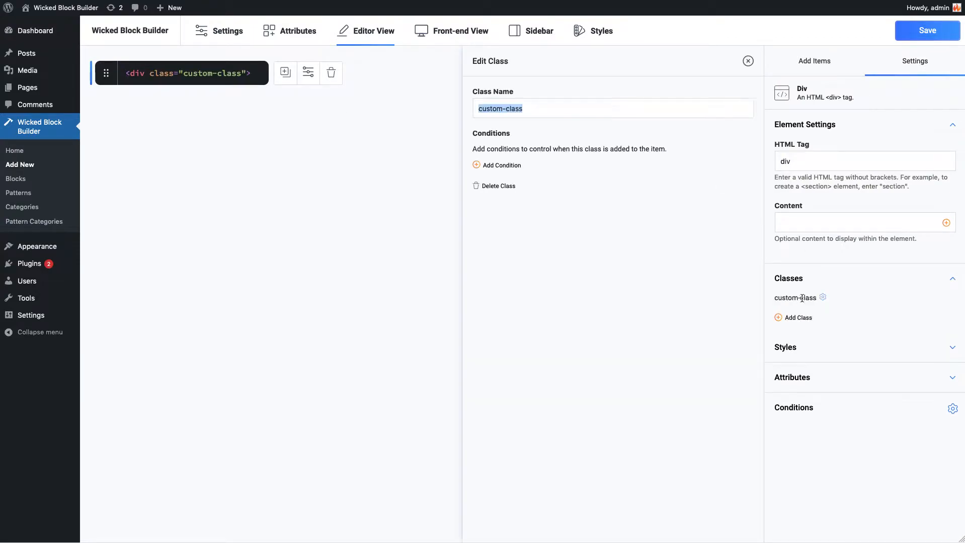
text(faq)
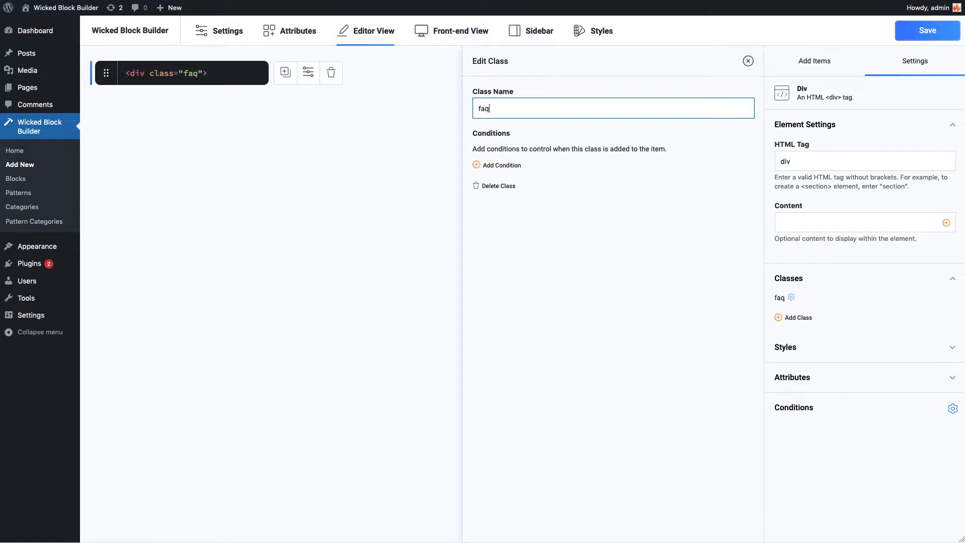
text(s-block)
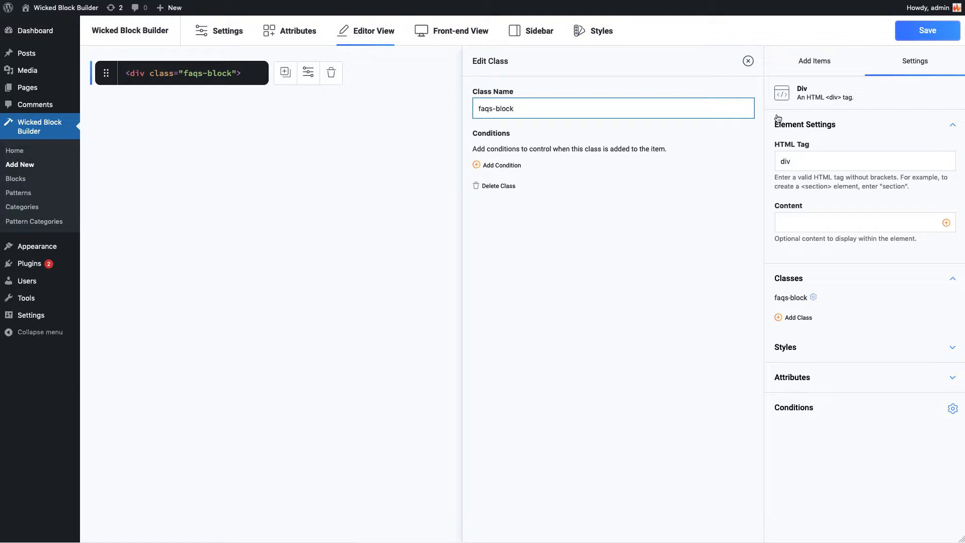
Add an unordered list inside the faqs-block div and give it the class faqs.
click(807, 68)
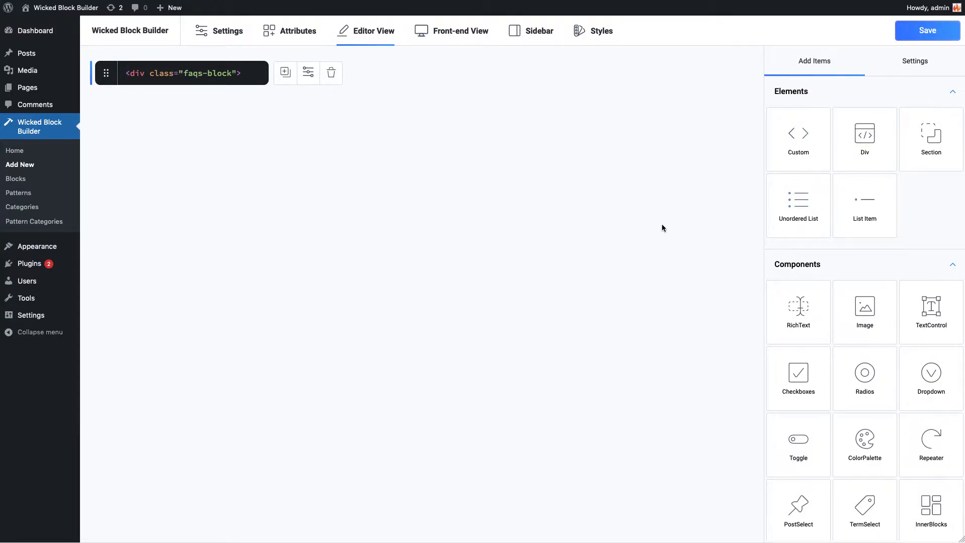
drag(769, 224, 126, 109)
click(188, 112)
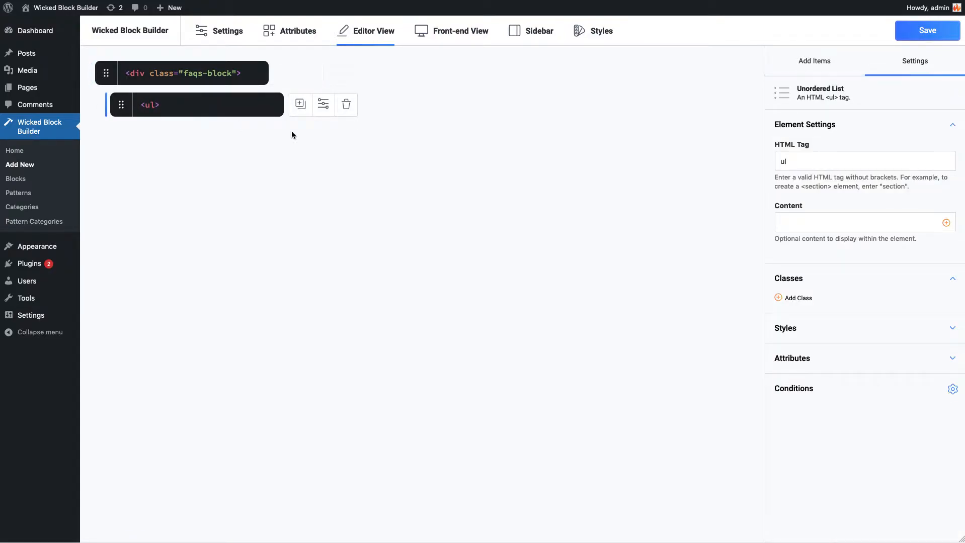
click(807, 298)
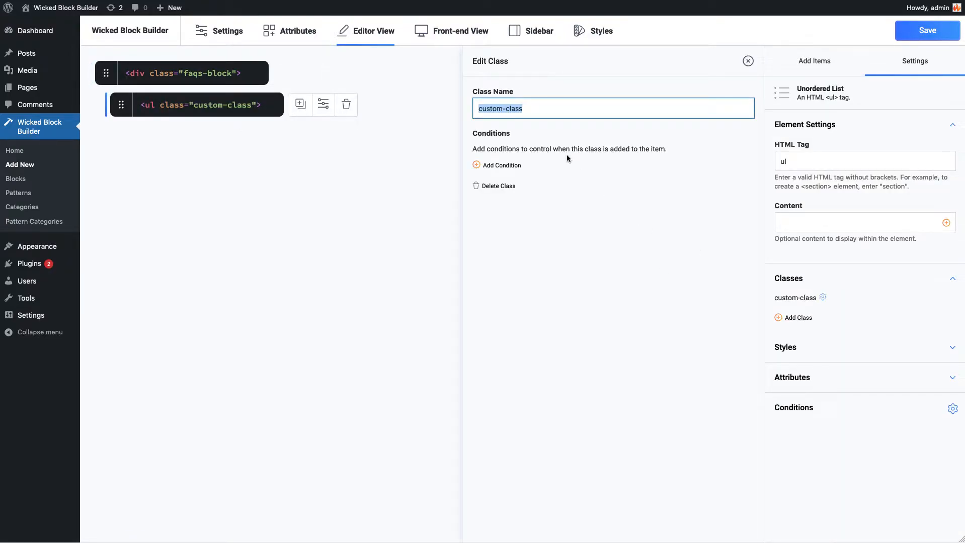
text(faqs)
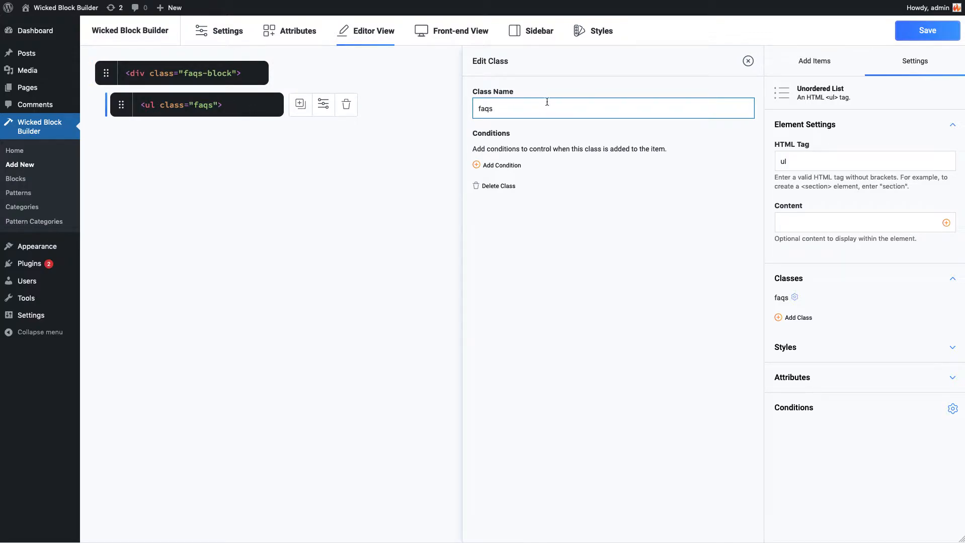
click(747, 62)
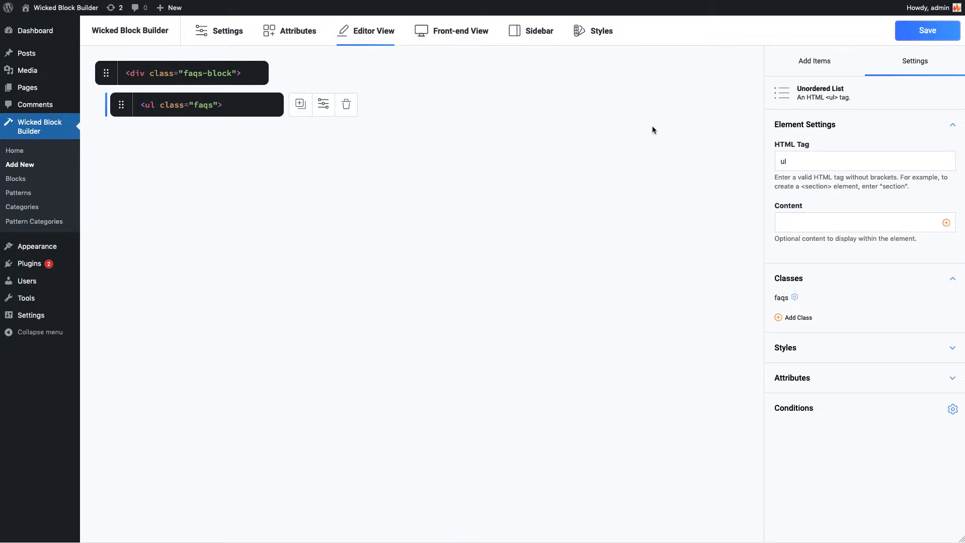
Add a Repeater component inside the faqs list and bind it to the items attribute.
click(814, 62)
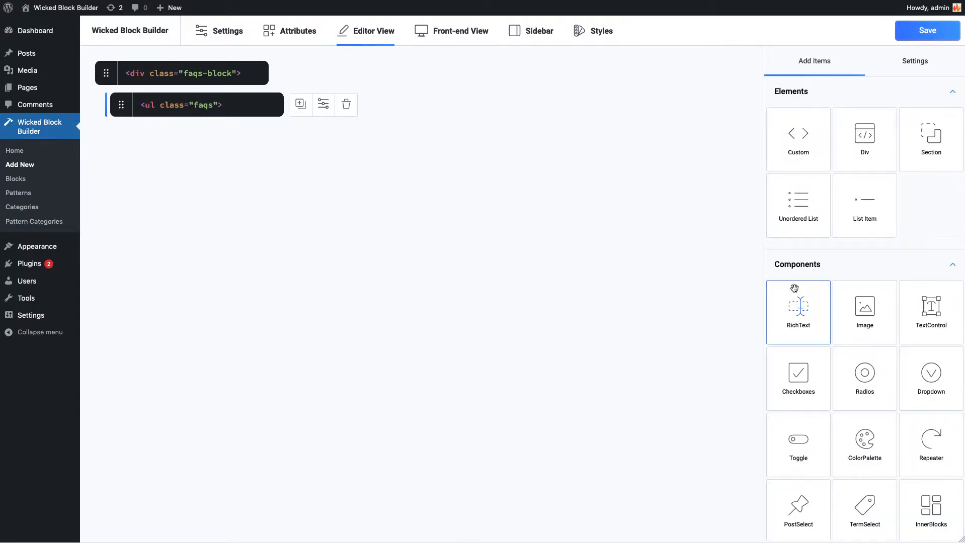
scroll(830, 352, down, 1)
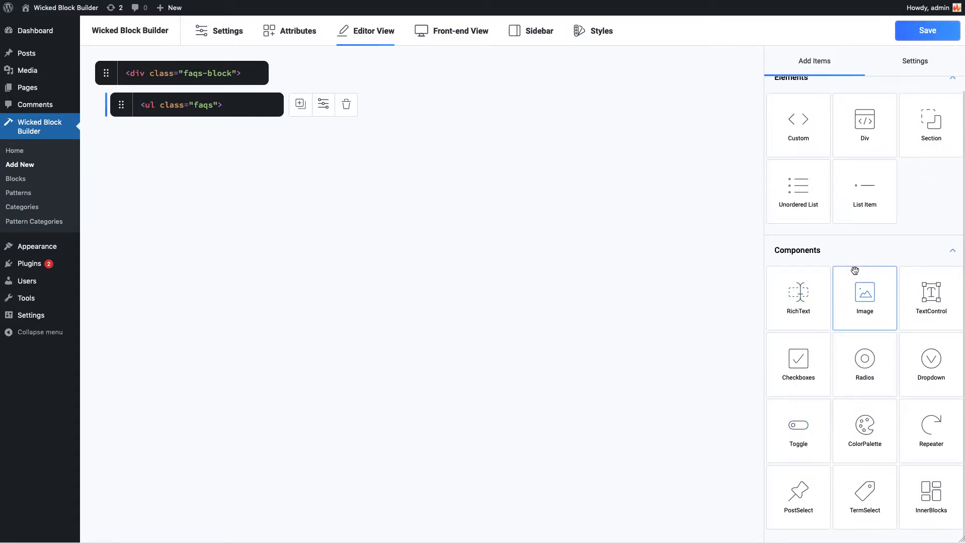
drag(906, 452, 137, 137)
click(190, 141)
click(865, 168)
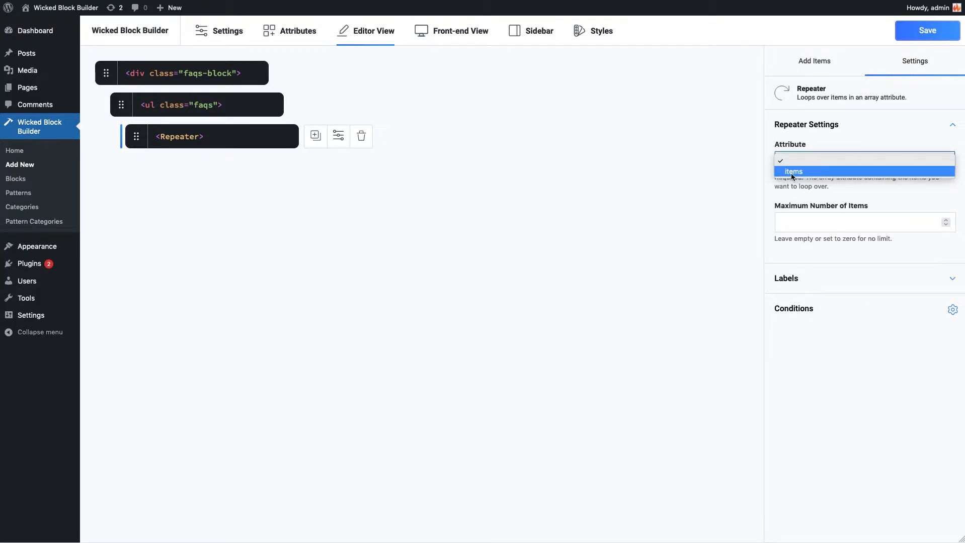
click(809, 172)
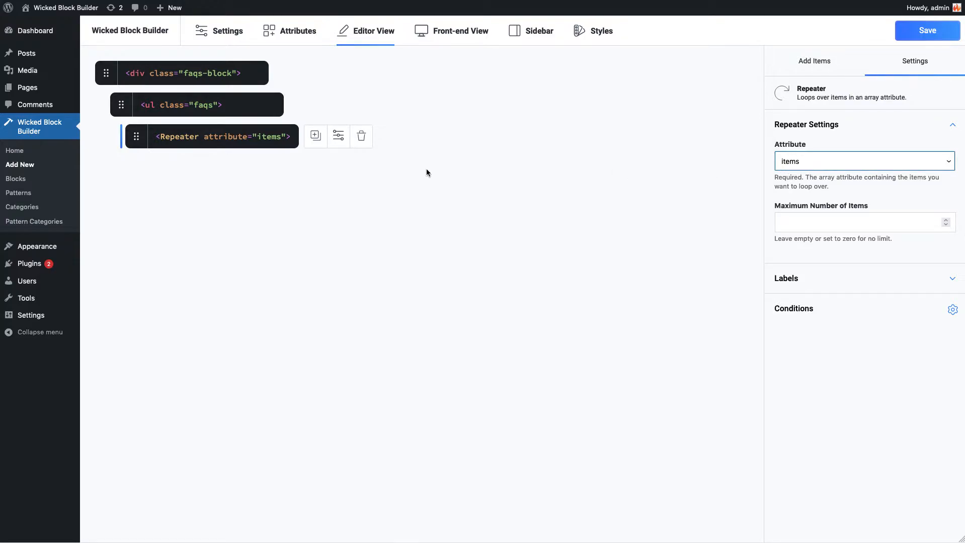
Add a list item element inside the Repeater and select it.
click(805, 72)
drag(862, 208, 153, 169)
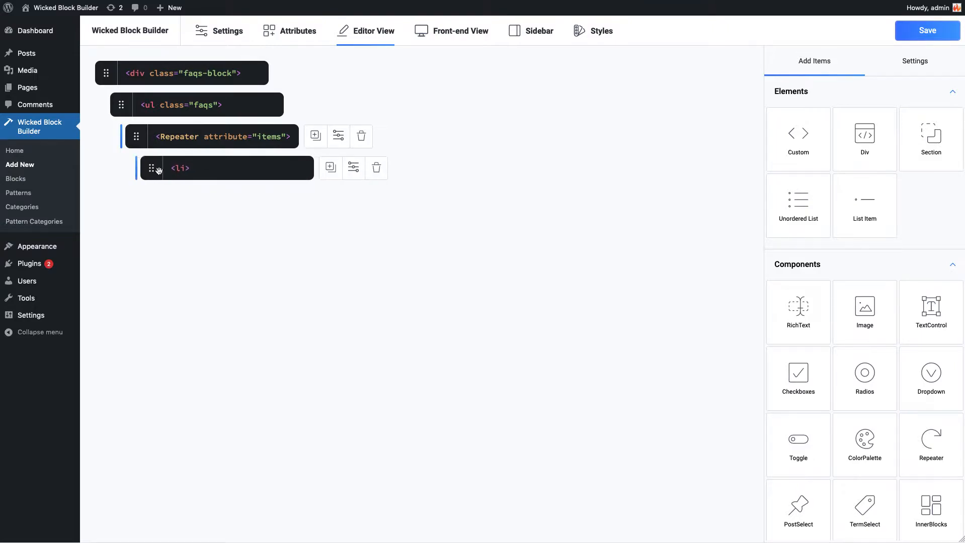
mouse_move(214, 175)
click(259, 174)
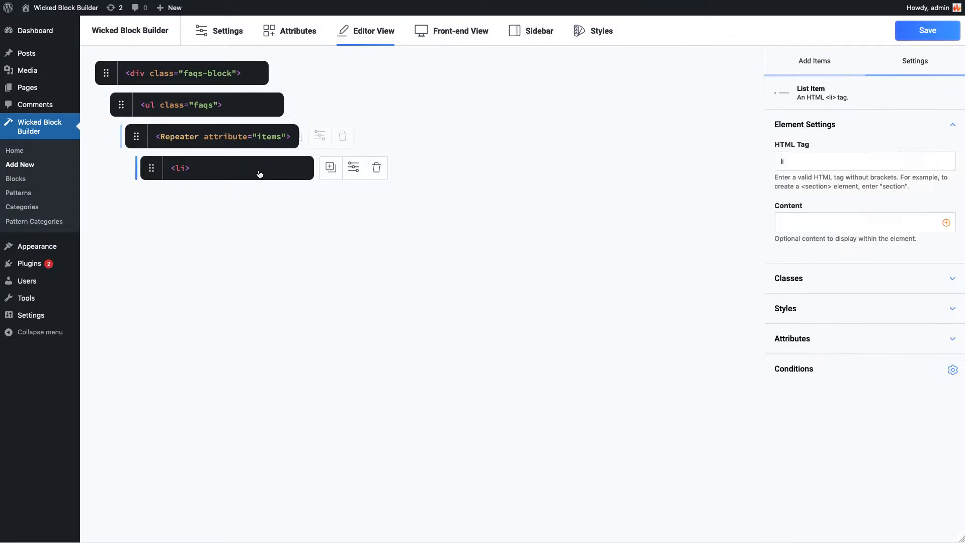
Add a RichText component inside the list item and bind it to the items.headline attribute.
click(825, 61)
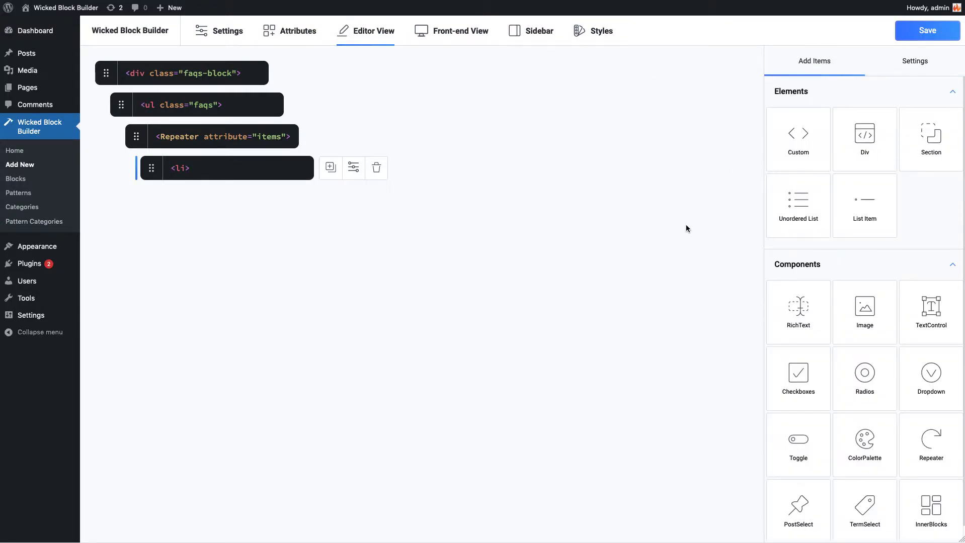
drag(798, 306, 205, 208)
click(207, 207)
click(850, 155)
click(850, 155)
click(851, 165)
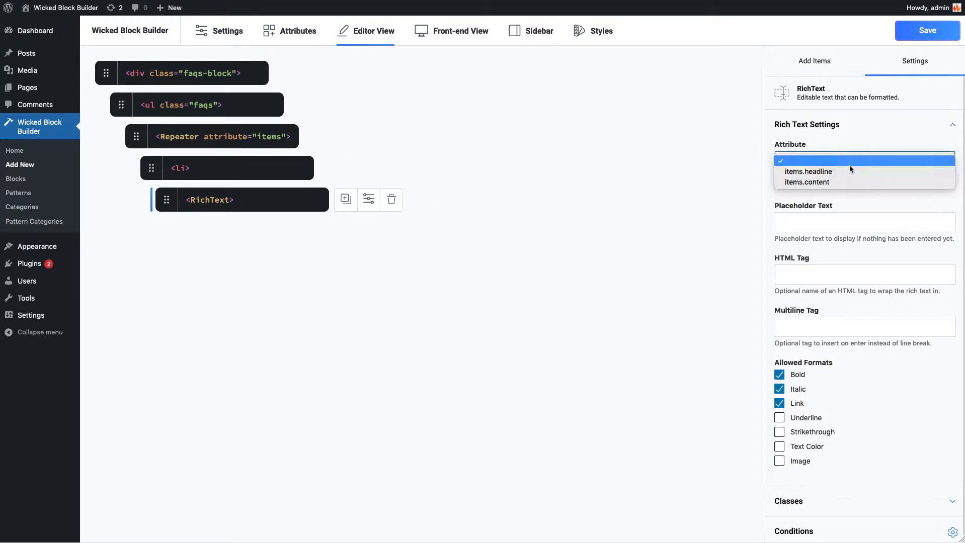
click(805, 170)
Configure the headline RichText with placeholder "Headline..." and HTML tag h2, disallowing the Bold, Italic and Link formats.
click(823, 217)
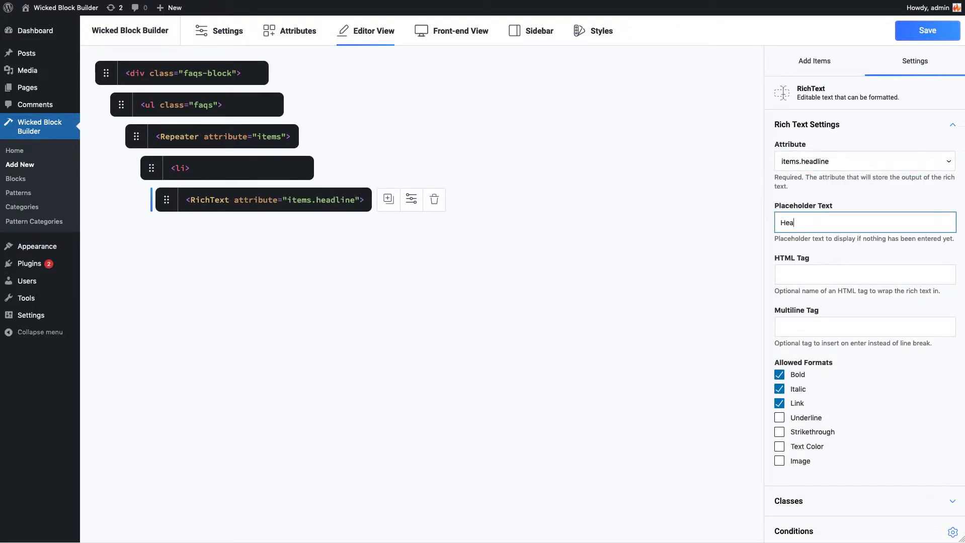
click(836, 274)
text(h2)
click(800, 378)
click(796, 390)
click(798, 405)
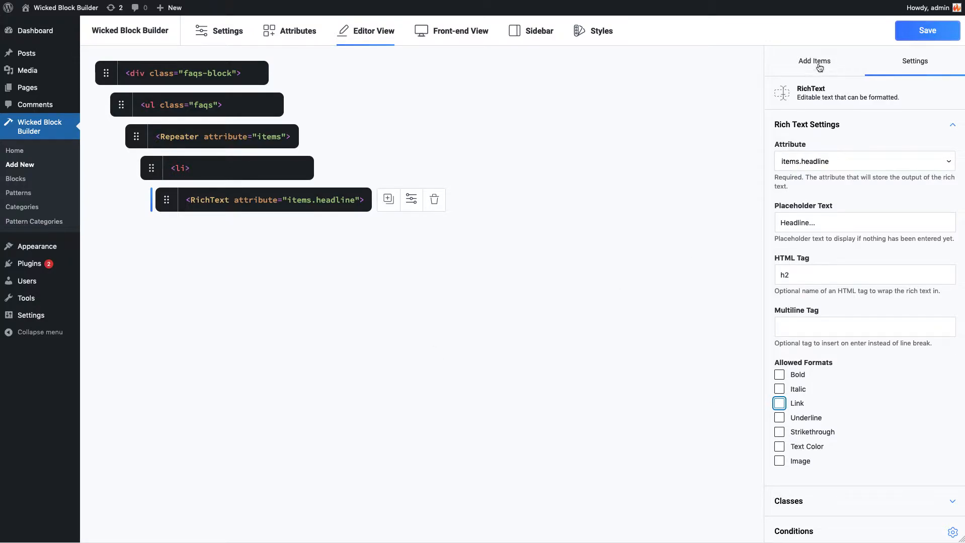
Give the headline RichText the class question-input and return to the list of available elements and components.
click(243, 198)
scroll(840, 455, down, 1)
click(799, 494)
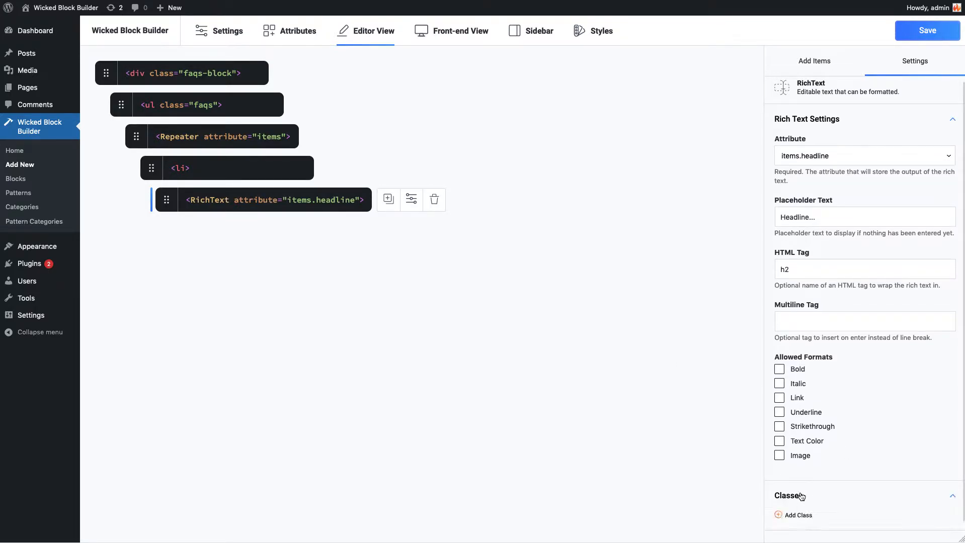
click(794, 520)
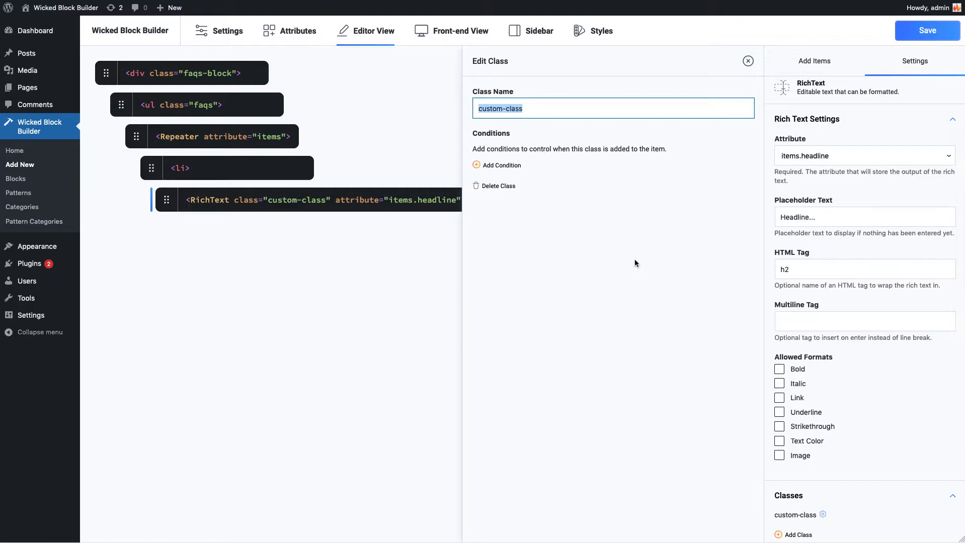
text(ques)
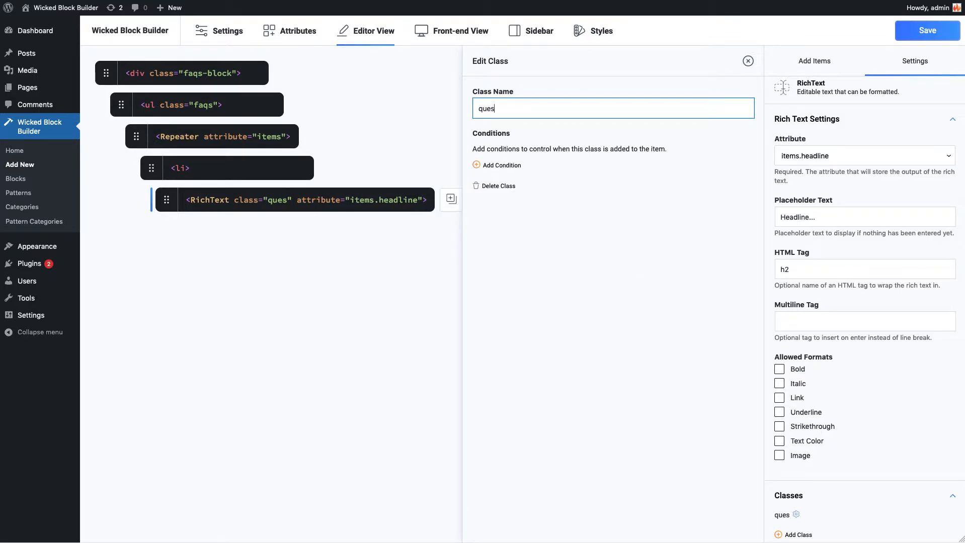
text(tion-input)
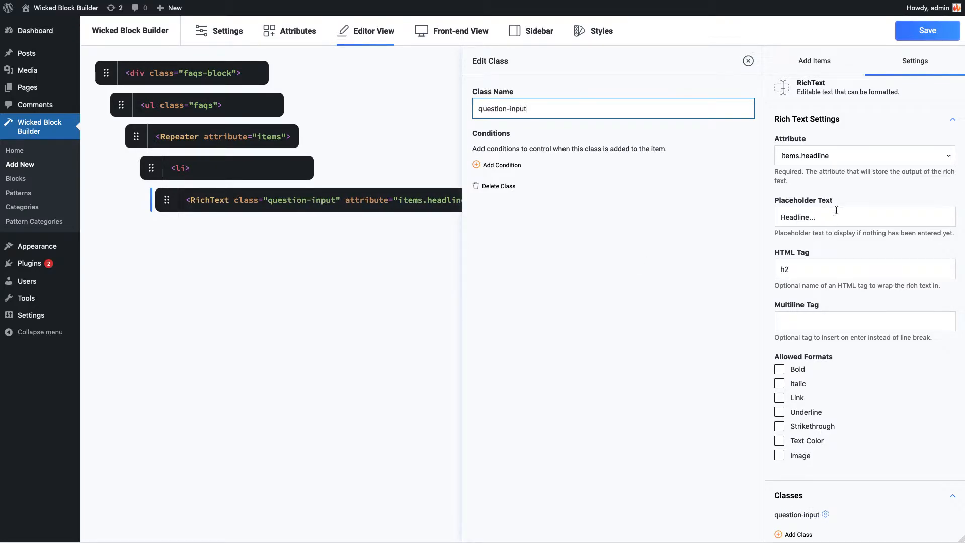
click(748, 60)
click(807, 63)
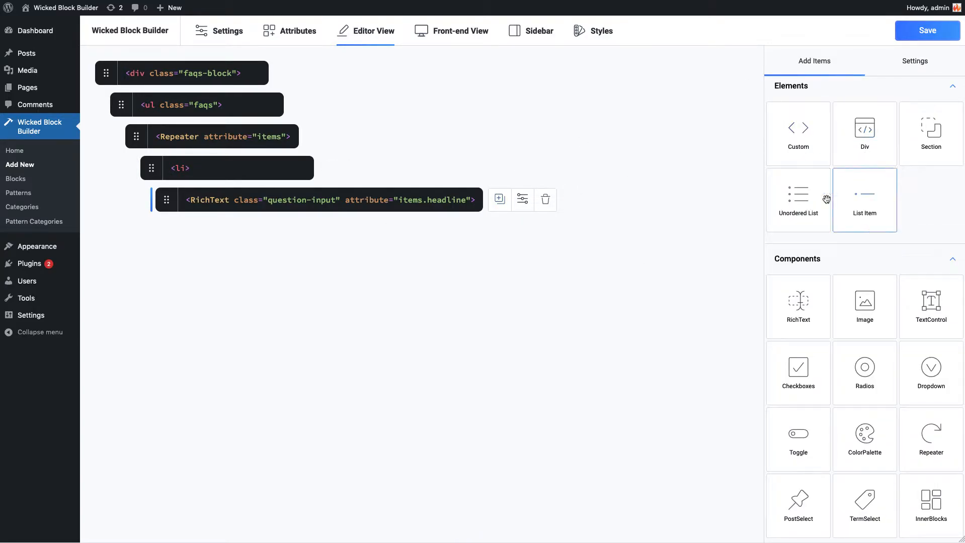
Add a div after the headline RichText inside the list item and give it the class answer-container.
drag(864, 132, 162, 232)
click(245, 240)
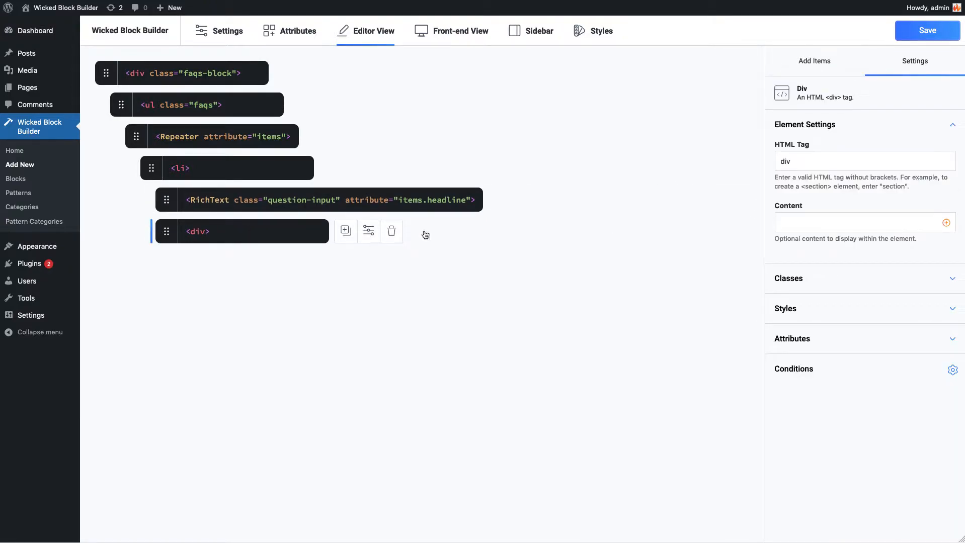
click(795, 280)
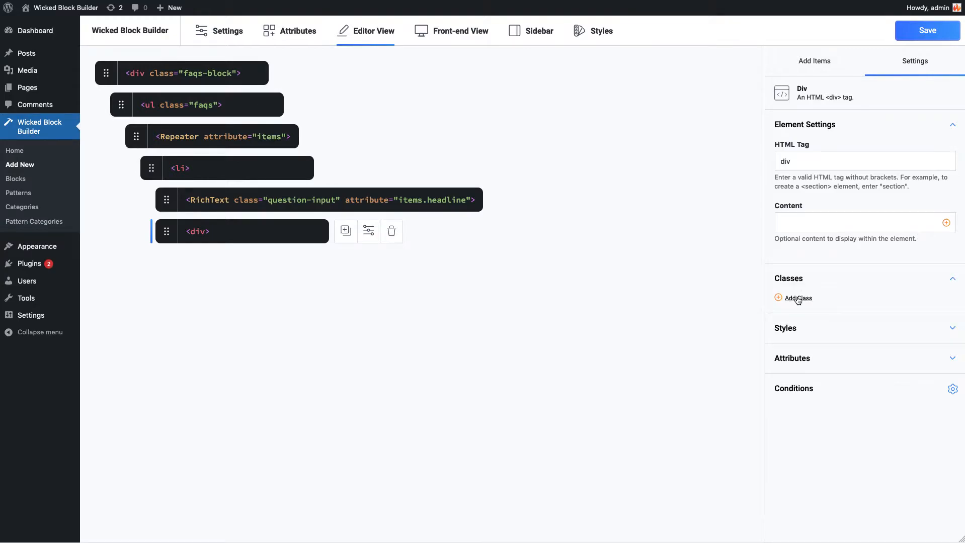
click(797, 298)
text(answer-container)
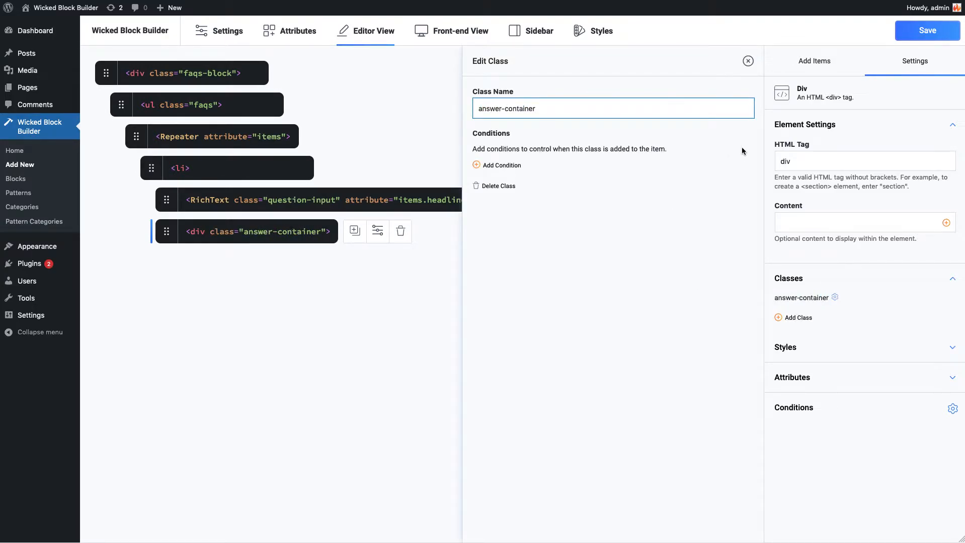
Add a RichText component inside the answer-container div and bind it to the items.content attribute.
click(811, 71)
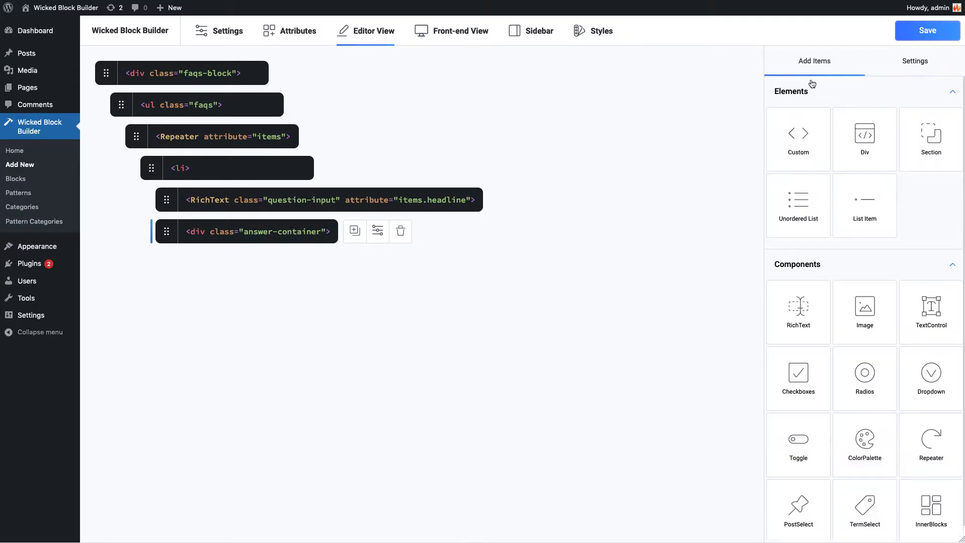
drag(792, 316, 211, 267)
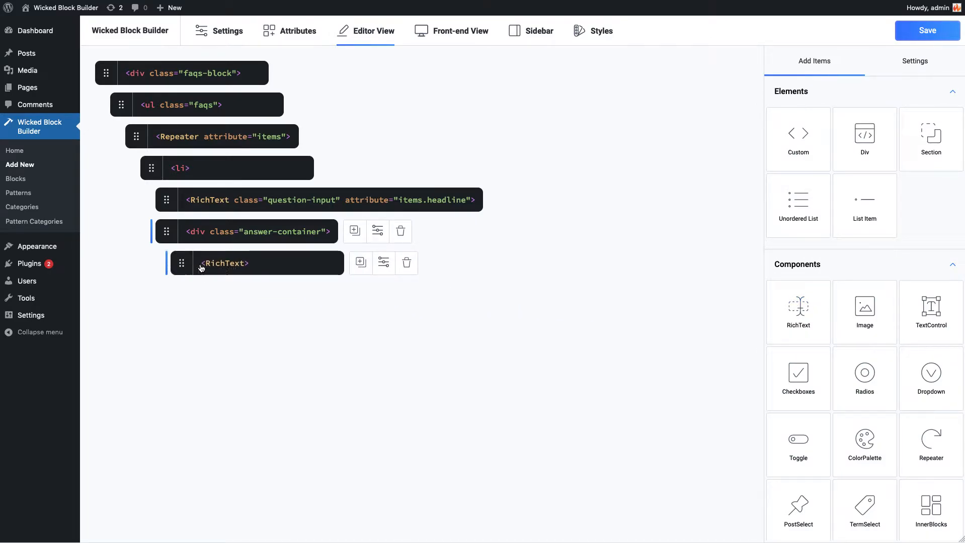
click(247, 267)
click(823, 161)
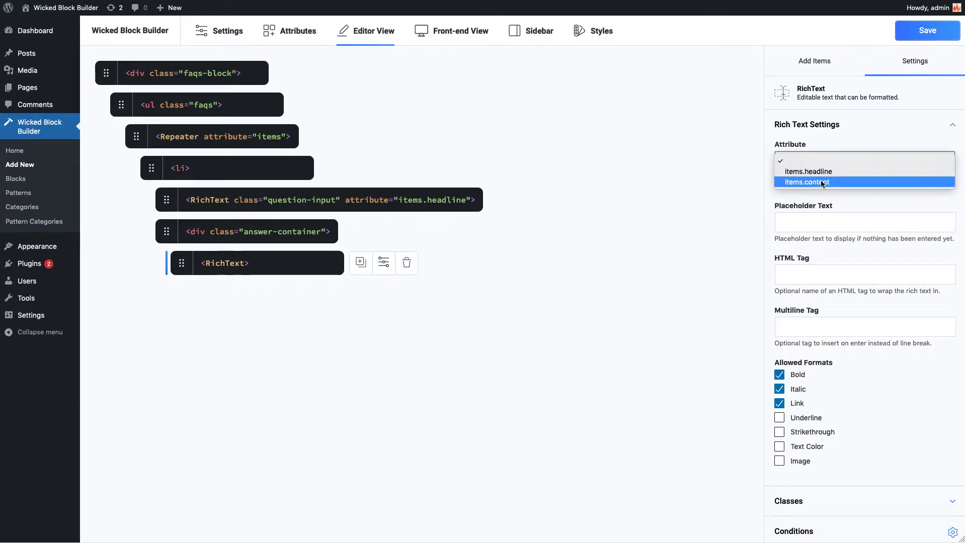
click(823, 182)
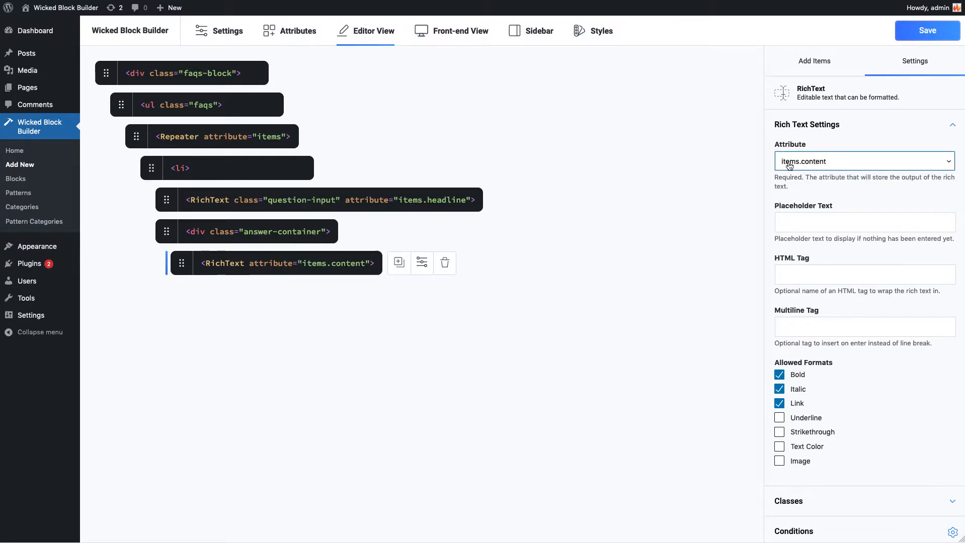
Configure the content RichText with placeholder "Content...", HTML tag div and multiline tag p.
click(802, 218)
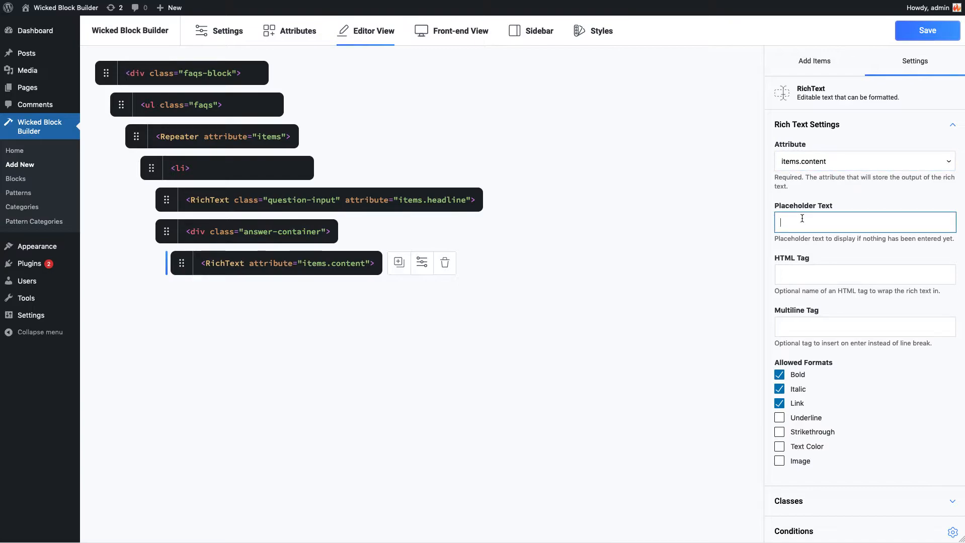
text(Content...)
click(804, 276)
text(div)
click(801, 326)
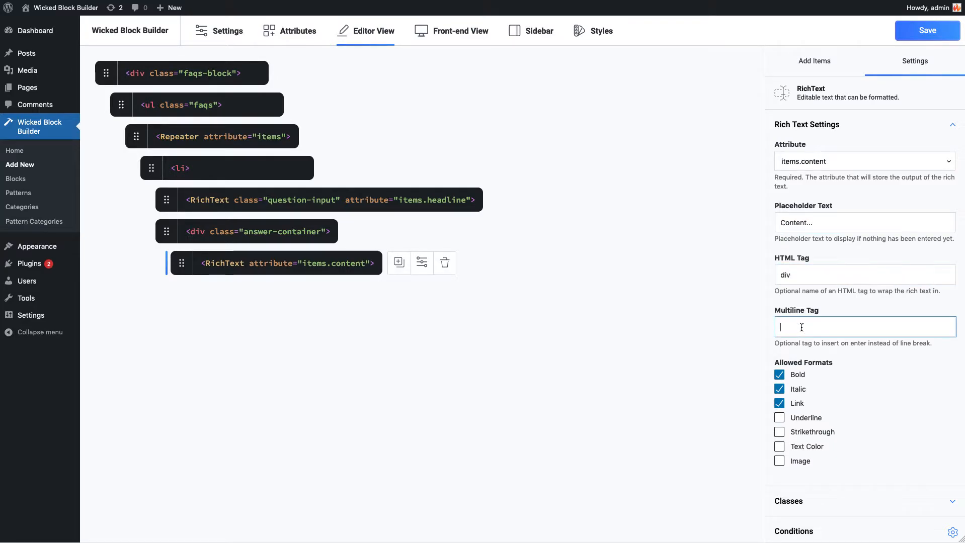
text(p)
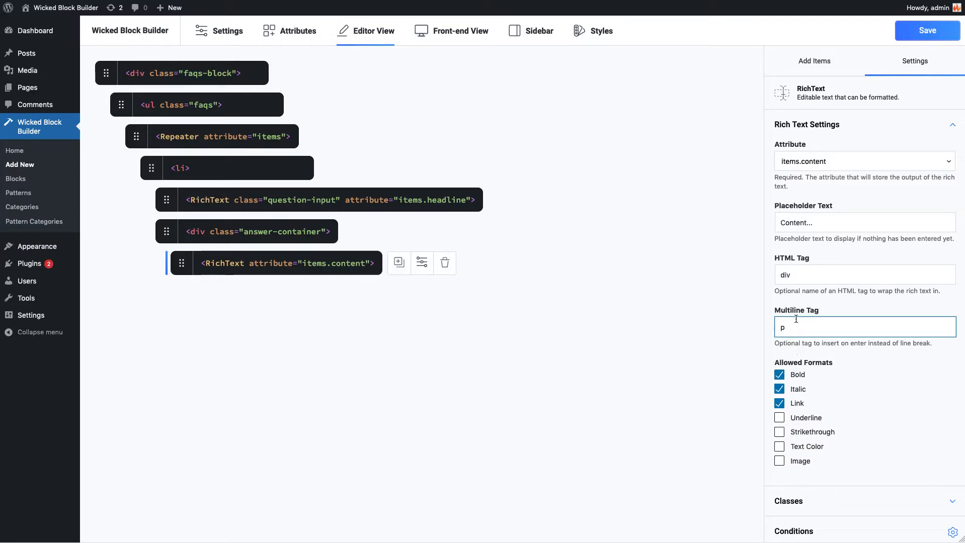
Give the content RichText the class answer and save the block.
click(805, 500)
click(800, 521)
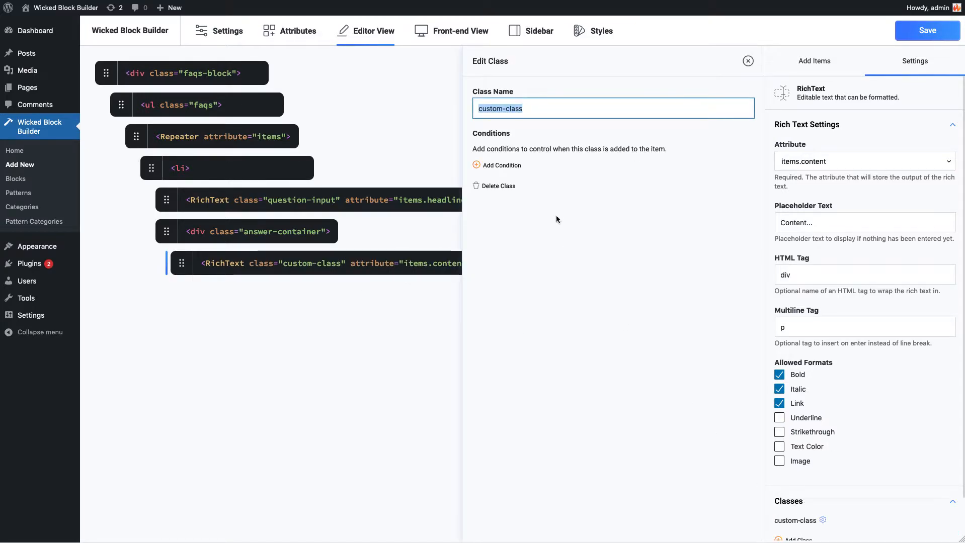
text(answer)
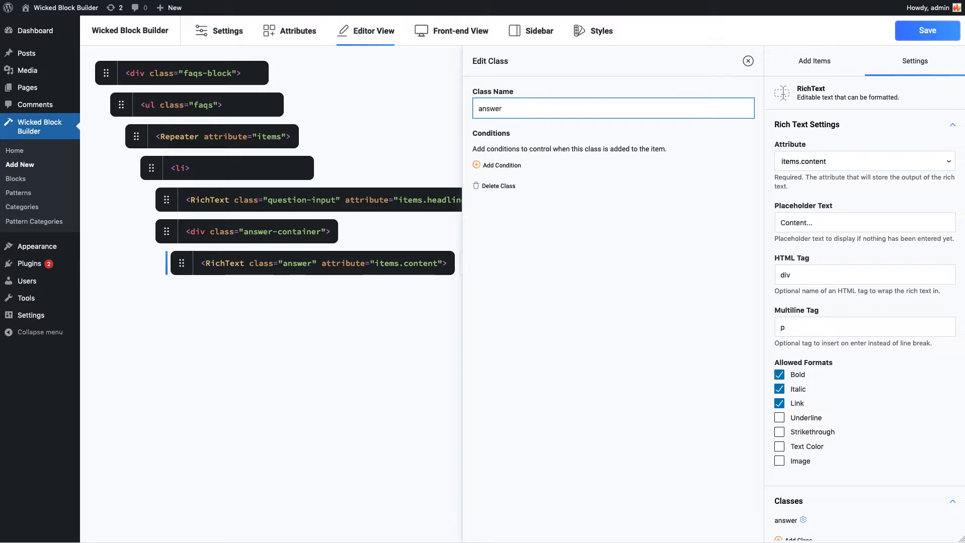
click(747, 61)
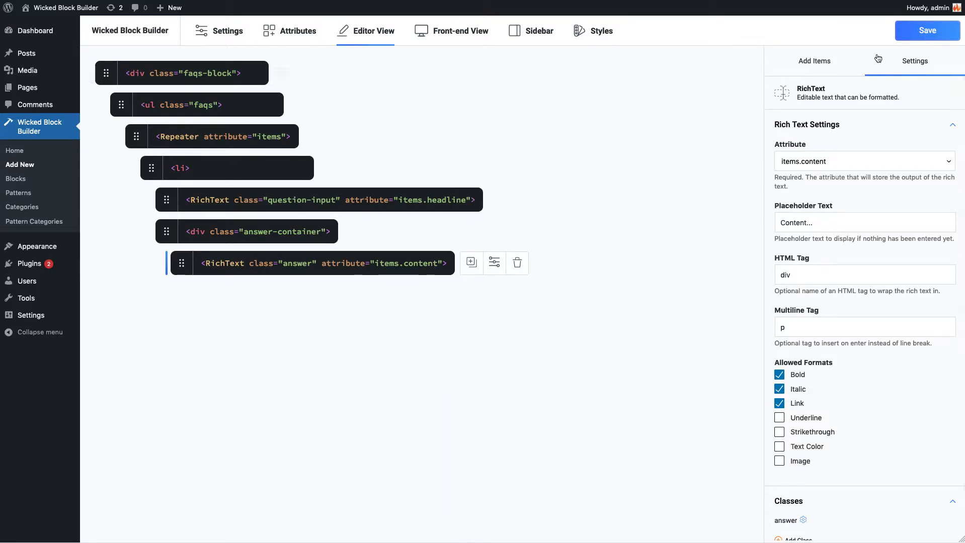
click(928, 30)
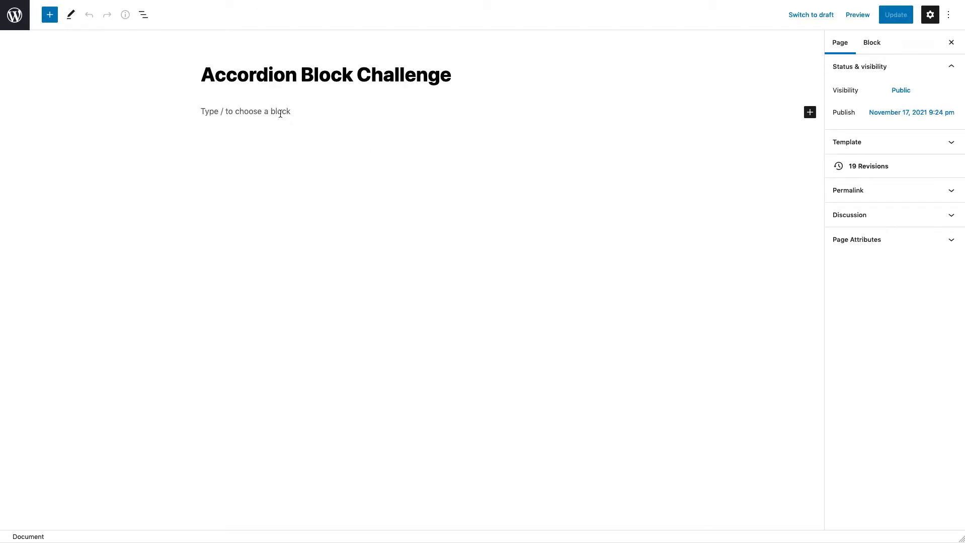
Insert the Accordion block into the Accordion Block Challenge page and add one item to it.
click(280, 113)
text(/acco)
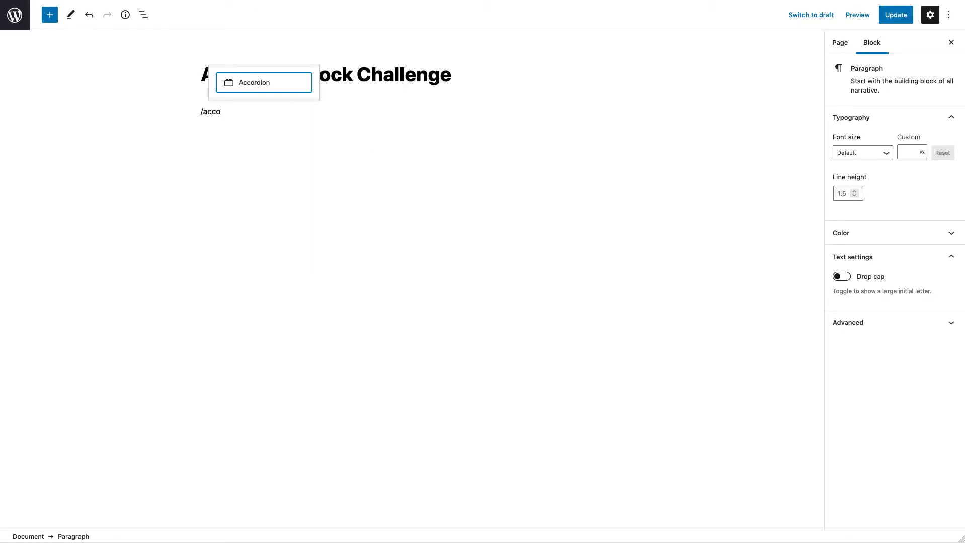
click(268, 81)
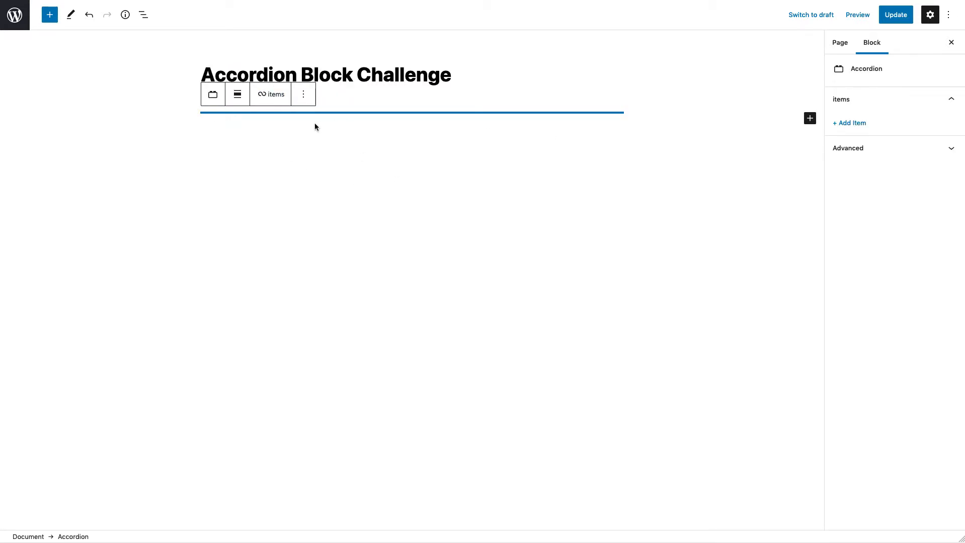
click(856, 123)
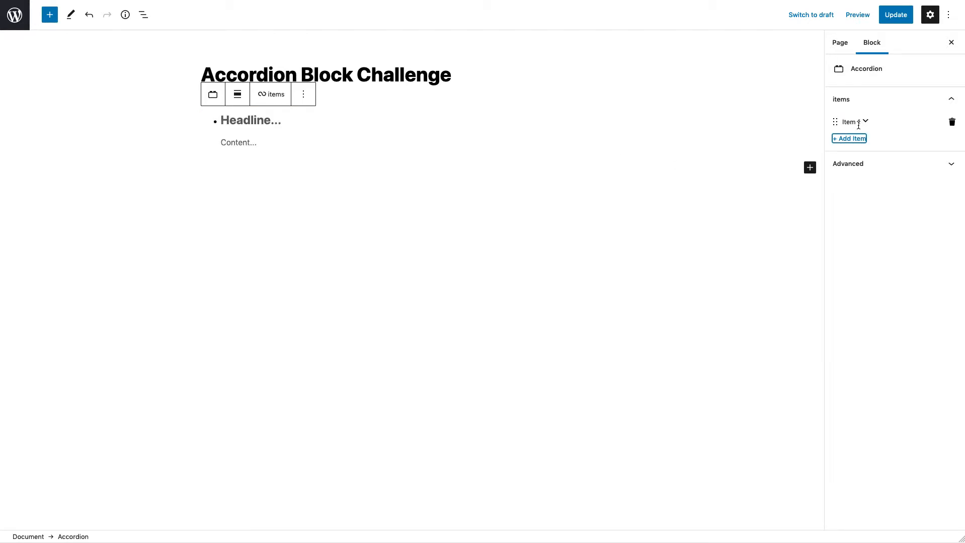
Fill the item with headline "How many galaxies are there?" and content "Billions. Maybe even trillions.", and update the page.
click(245, 121)
text(How many ga)
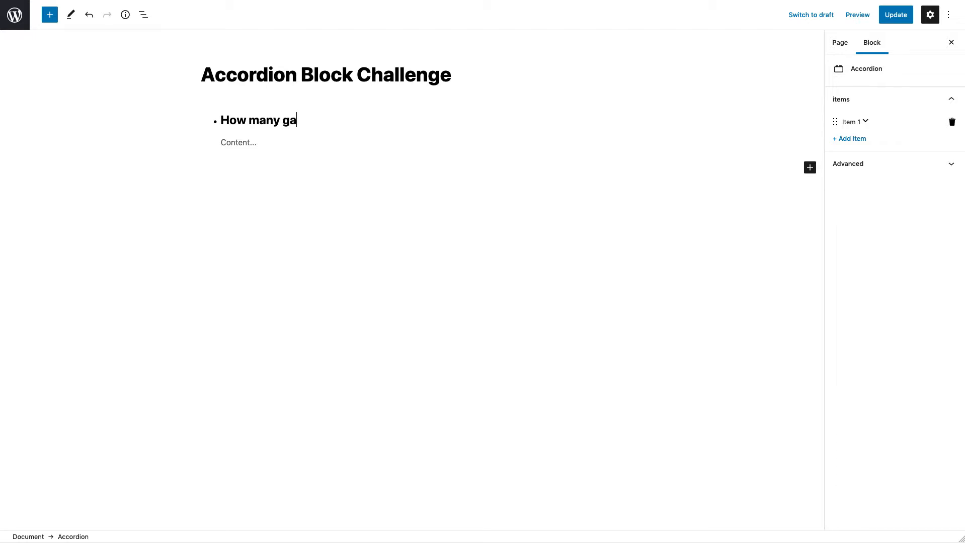
text(laxies are there?)
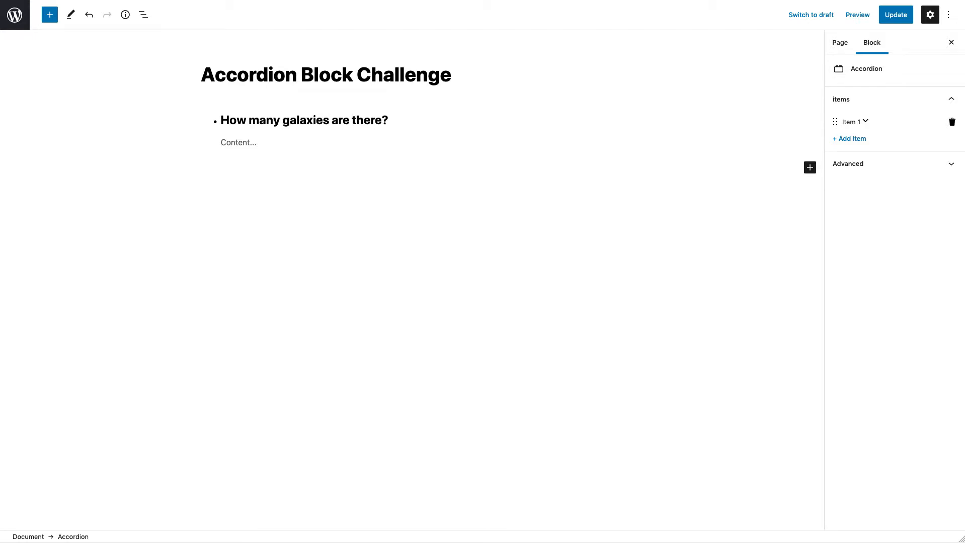
click(238, 144)
text(Billions.  Maybe even trillions.)
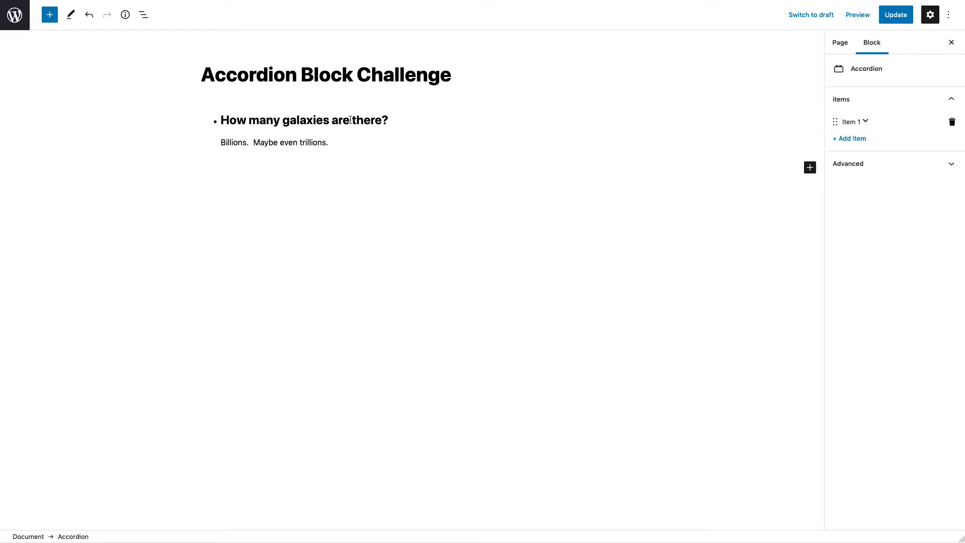
click(879, 17)
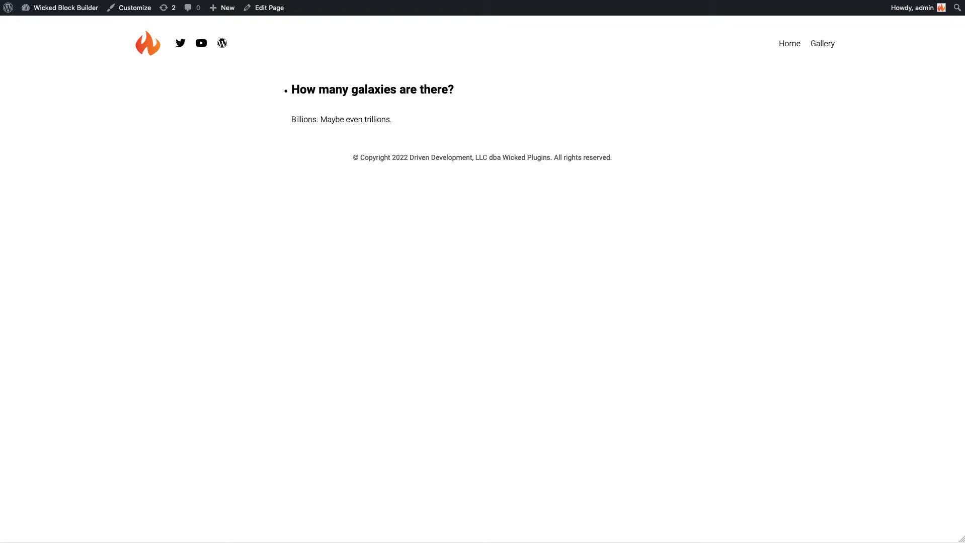
Return to the block builder and paste the entire contents of the Accordion CSS document into the block's styles.
key(ctrl+Tab)
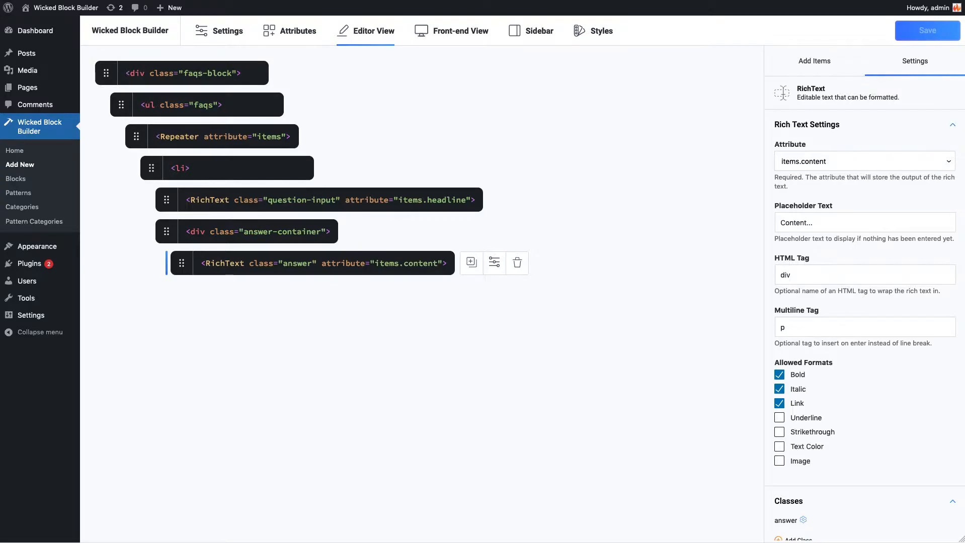
click(606, 37)
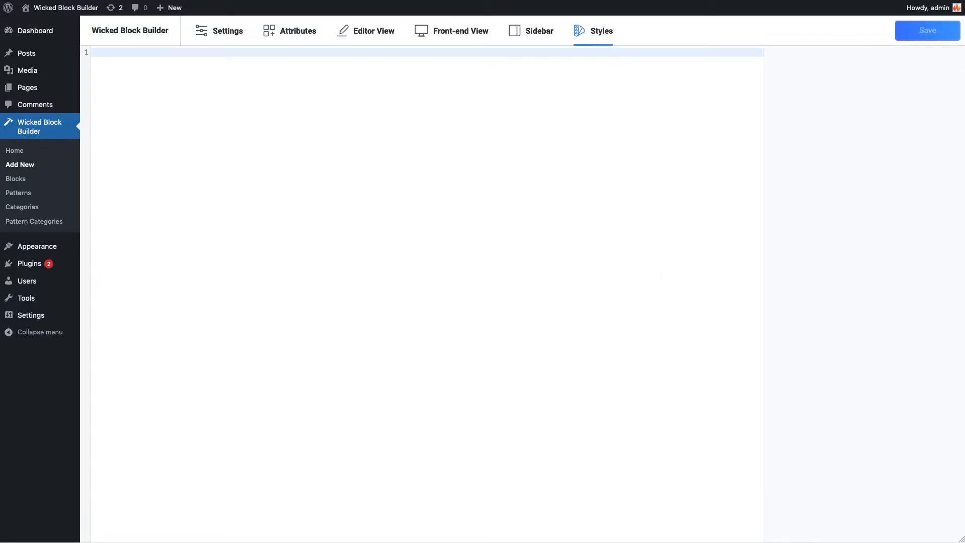
key(super+Tab)
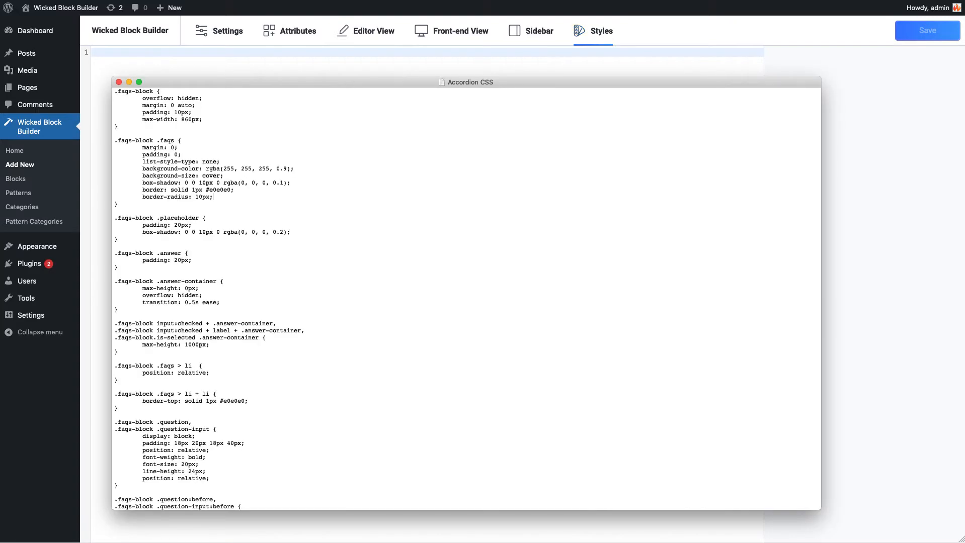
key(super+a)
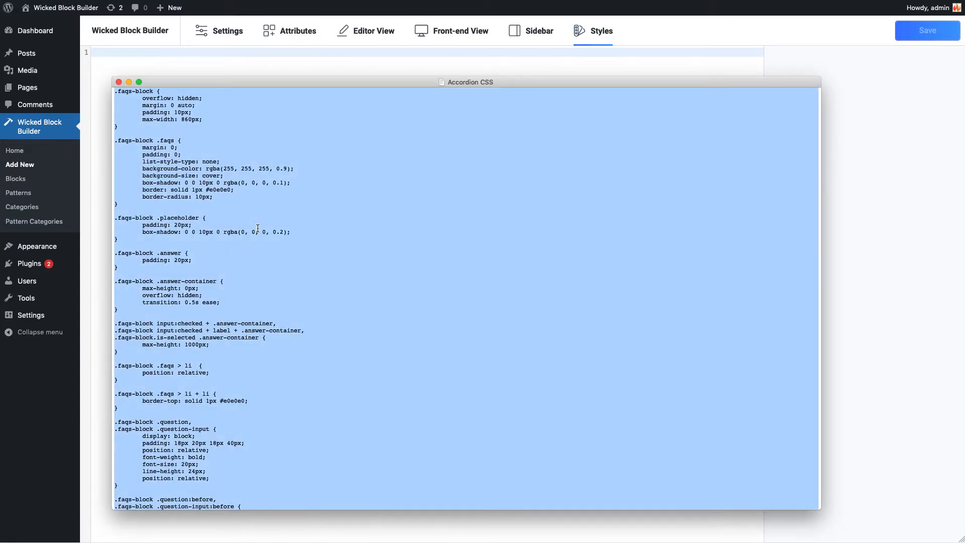
key(super+c)
key(super+Tab)
click(102, 164)
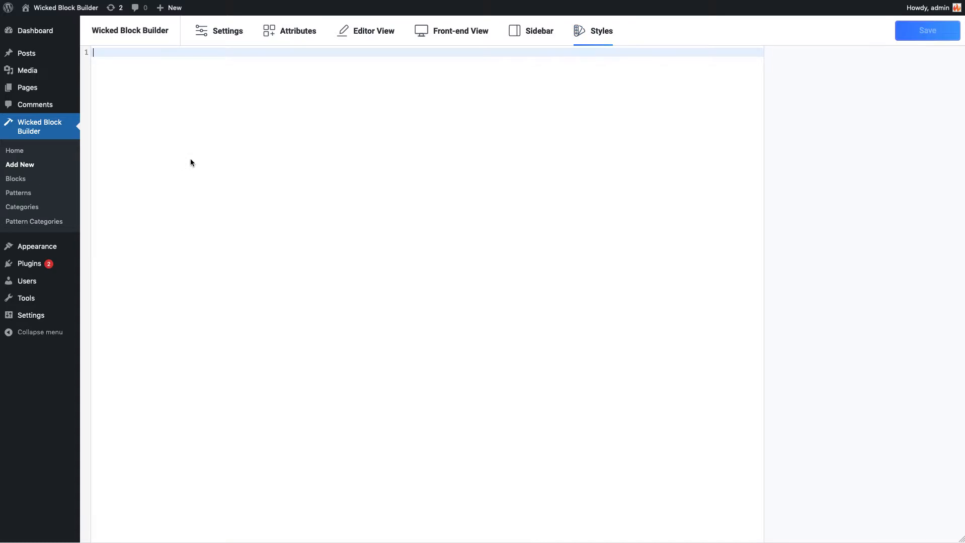
key(super+v)
Review the block's CSS rules, including those for the answer container, list items, question states and hidden input.
scroll(191, 159, up, 15)
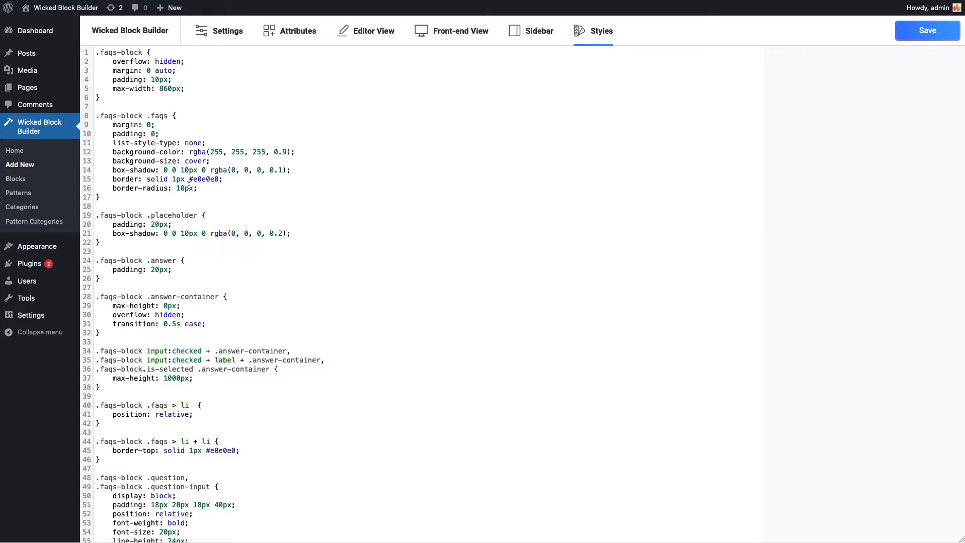
scroll(234, 257, down, 4)
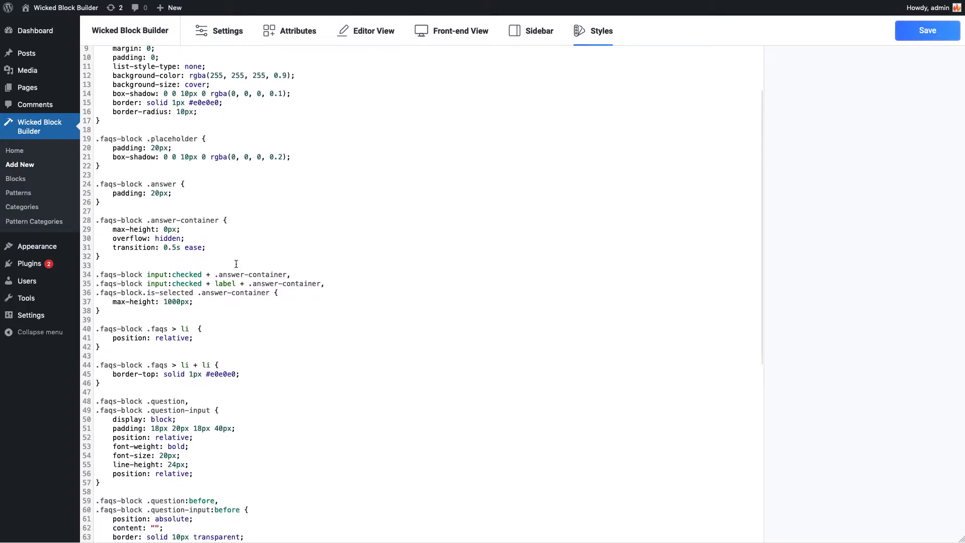
scroll(236, 262, down, 5)
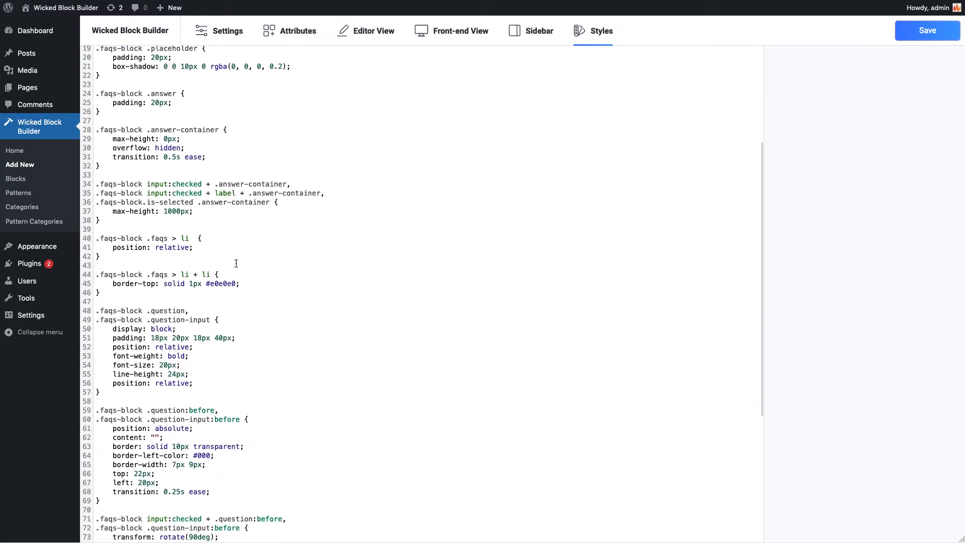
scroll(232, 258, up, 5)
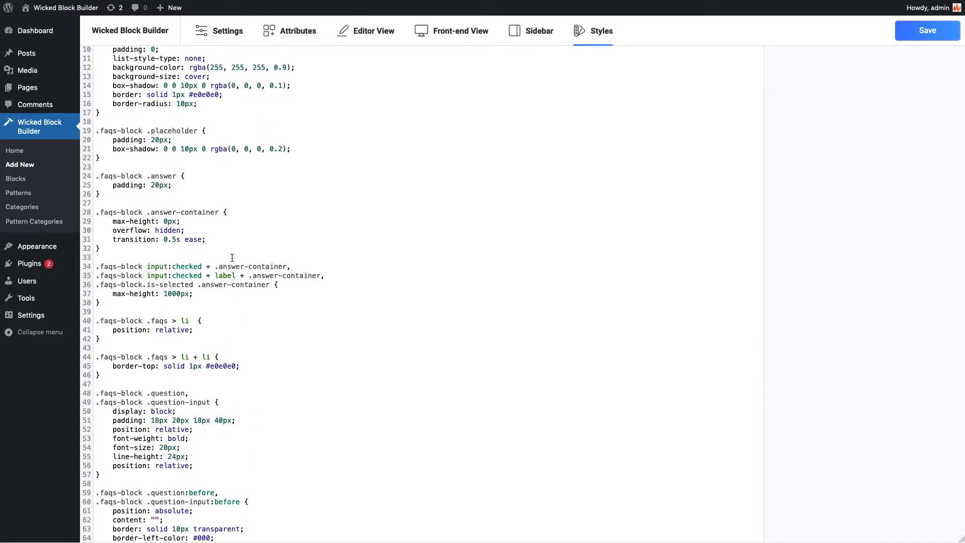
scroll(232, 258, down, 5)
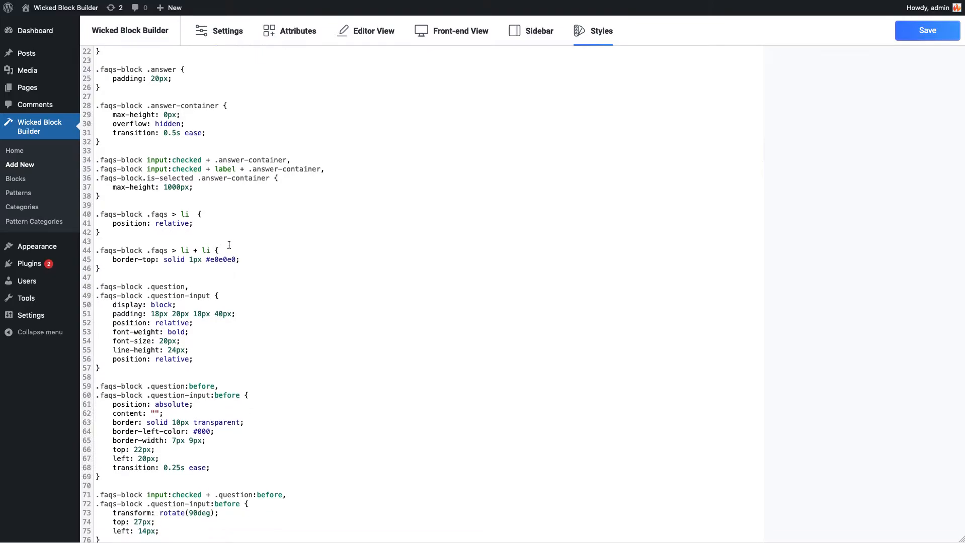
scroll(230, 249, down, 8)
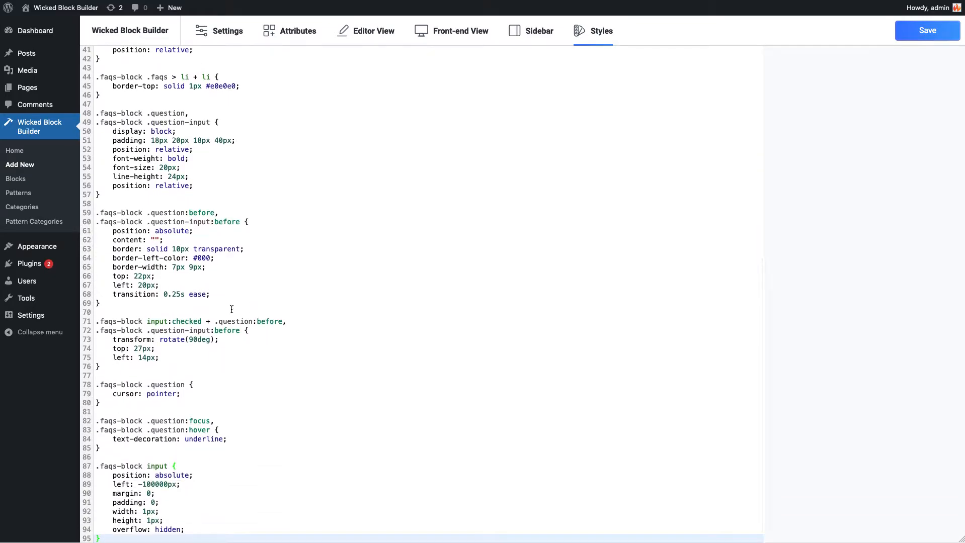
scroll(246, 285, down, 2)
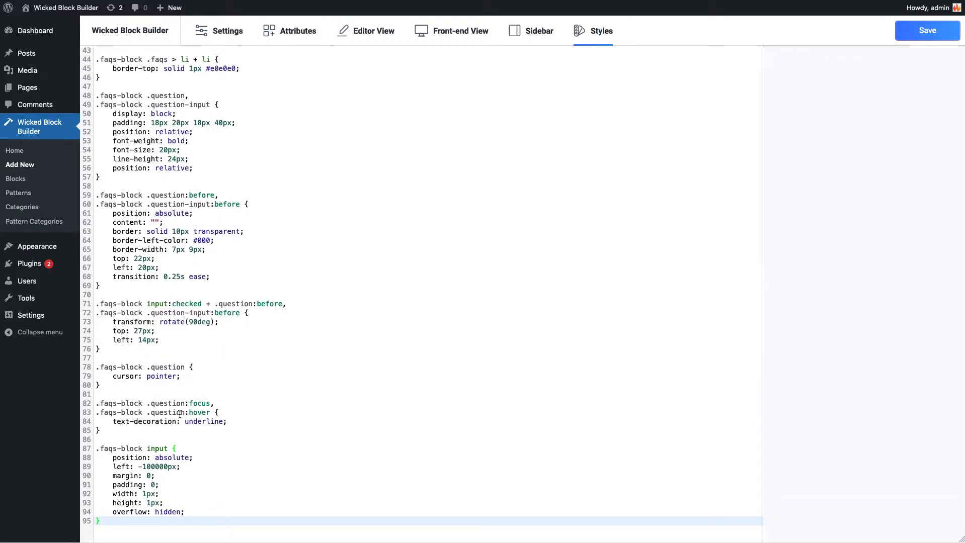
scroll(180, 415, up, 6)
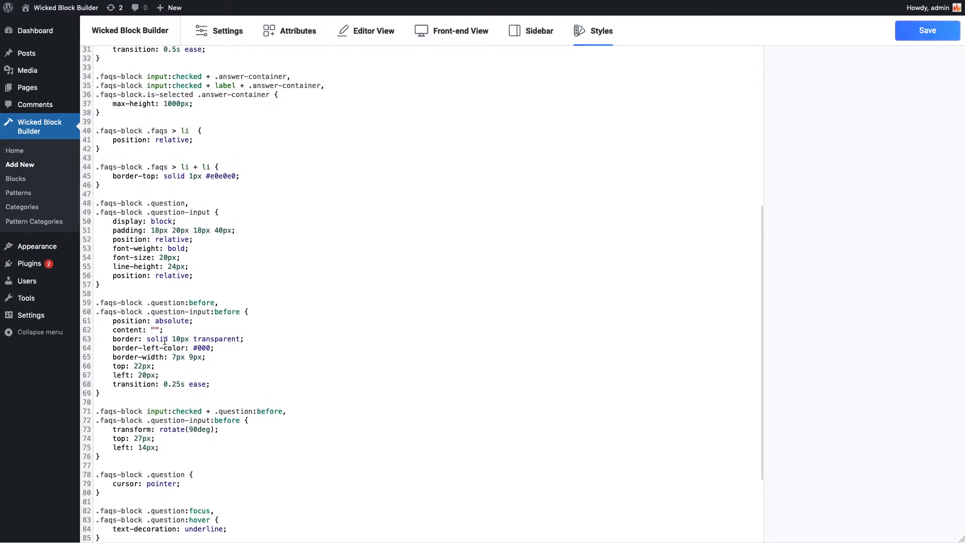
scroll(160, 312, up, 6)
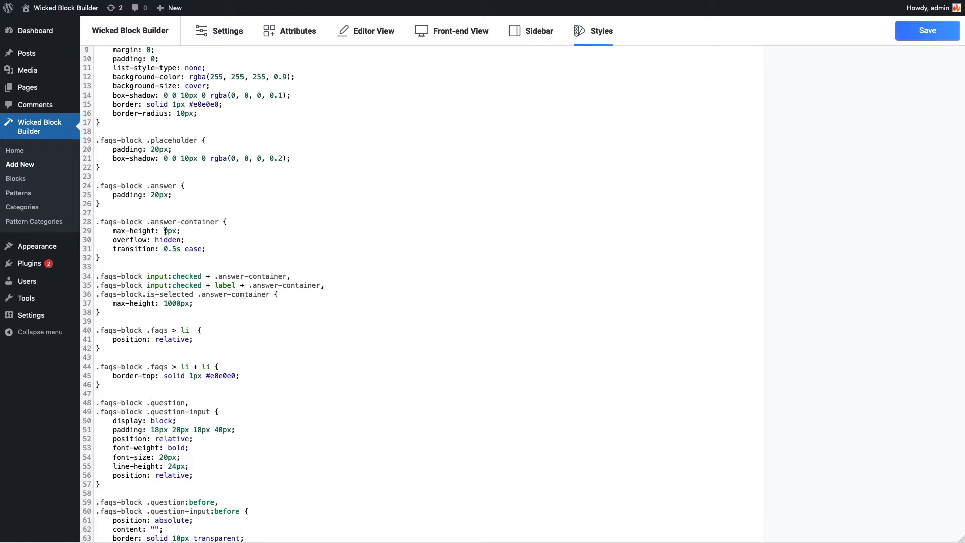
Inspect the CSS selector that expands the answer container when the block is selected, and save the block.
scroll(166, 231, down, 1)
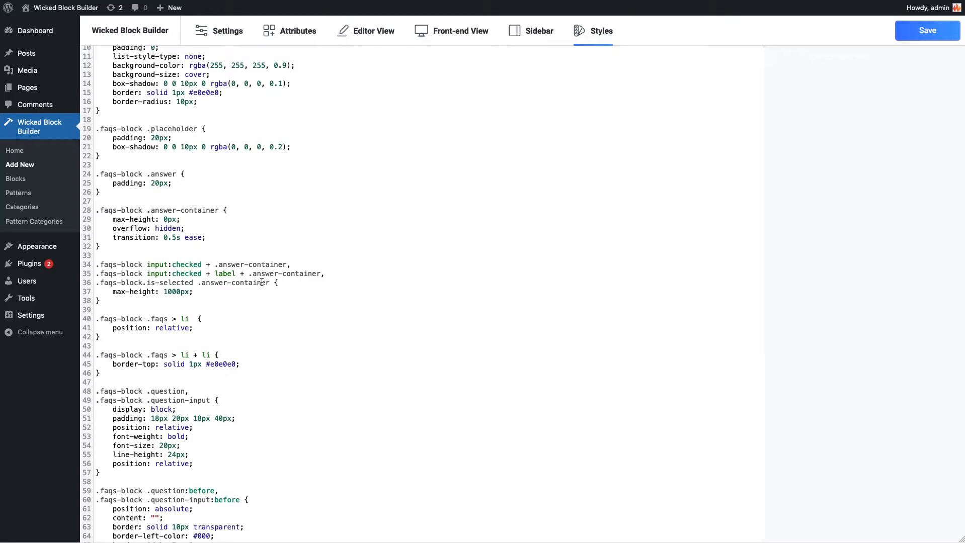
drag(270, 283, 95, 283)
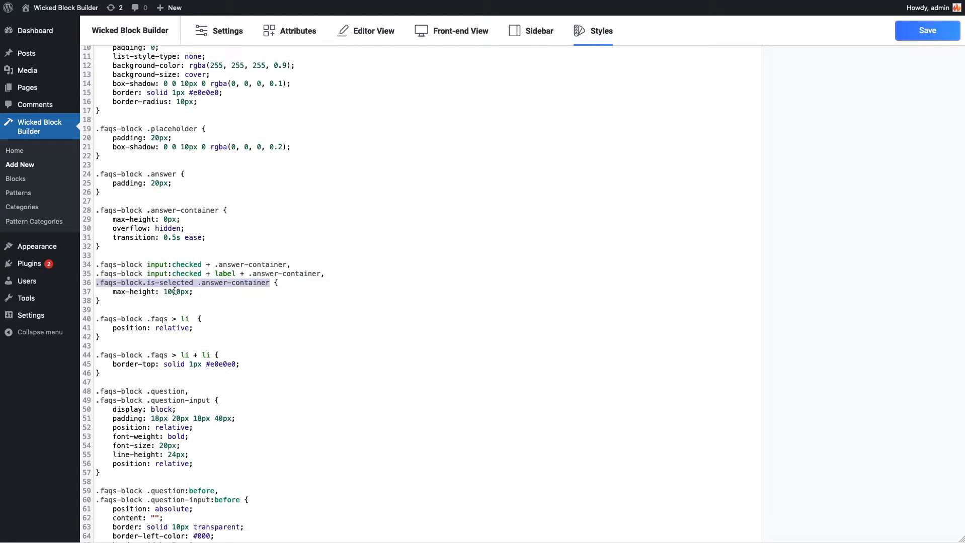
click(201, 291)
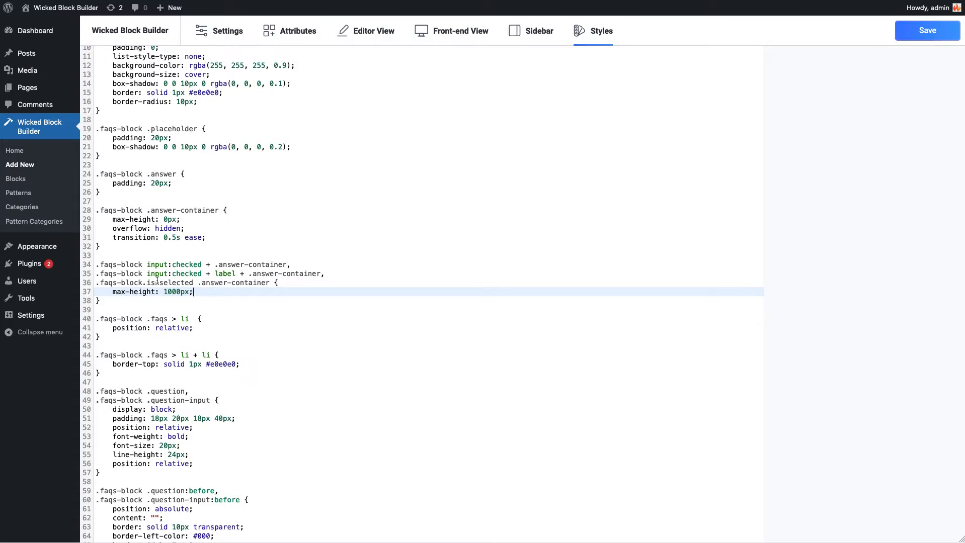
drag(147, 283, 194, 282)
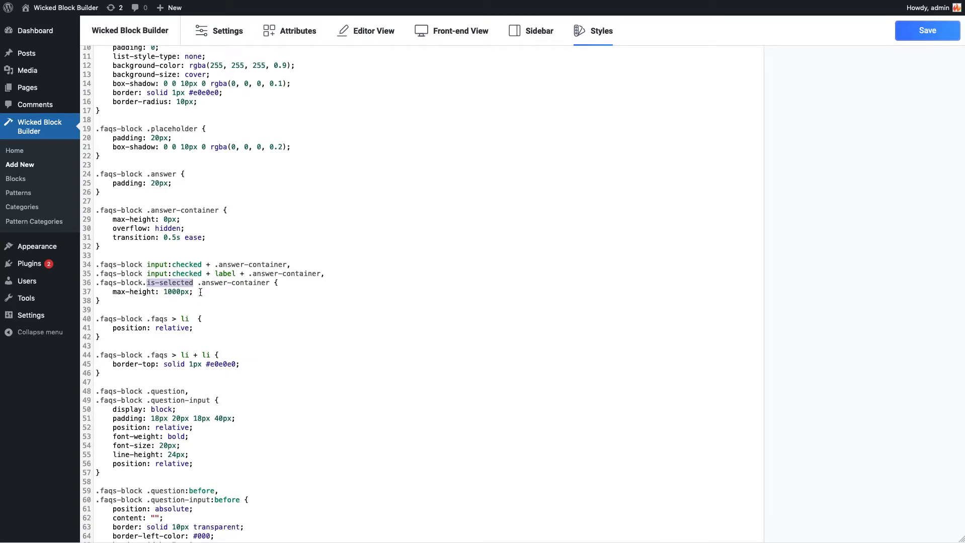
click(201, 292)
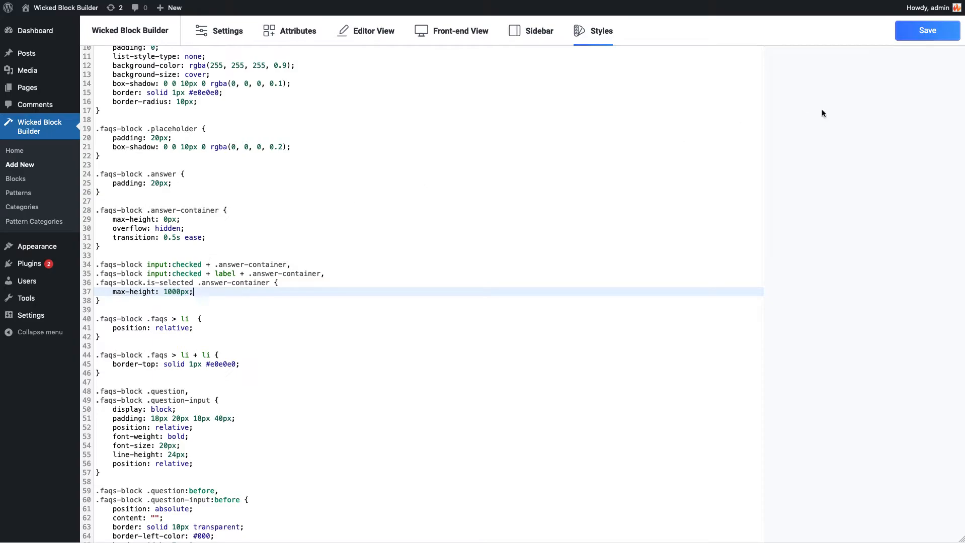
click(921, 31)
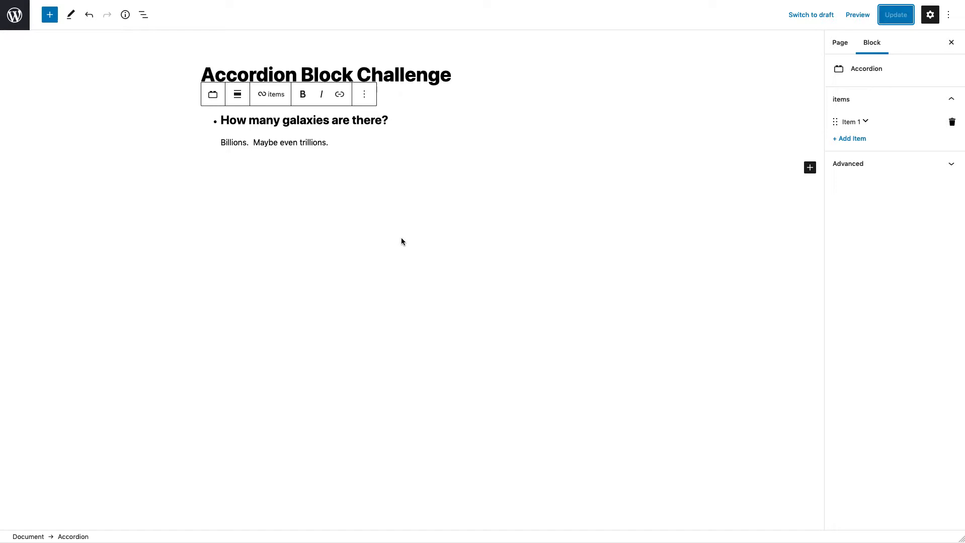
Reload the page editor and test whether the accordion answer expands and collapses when the block is selected and deselected.
key(super+r)
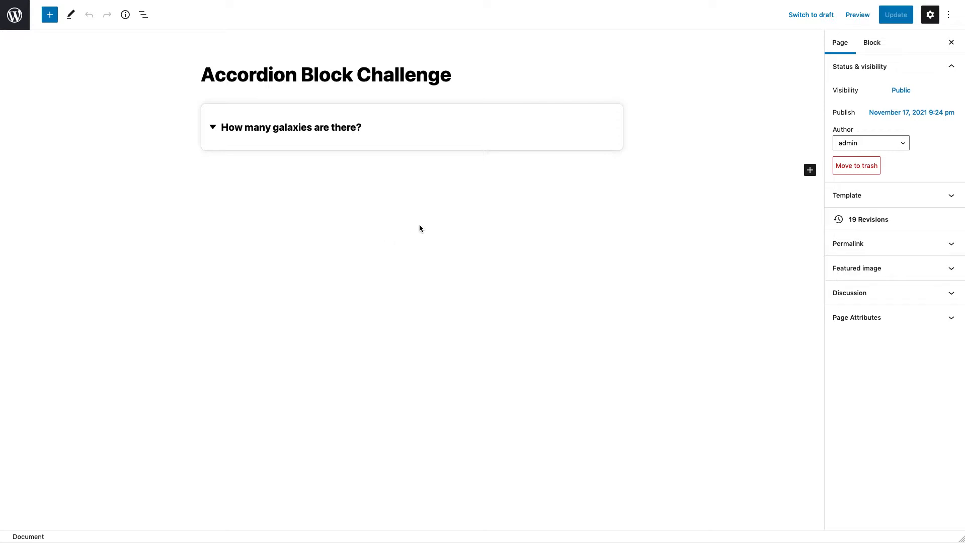
click(426, 132)
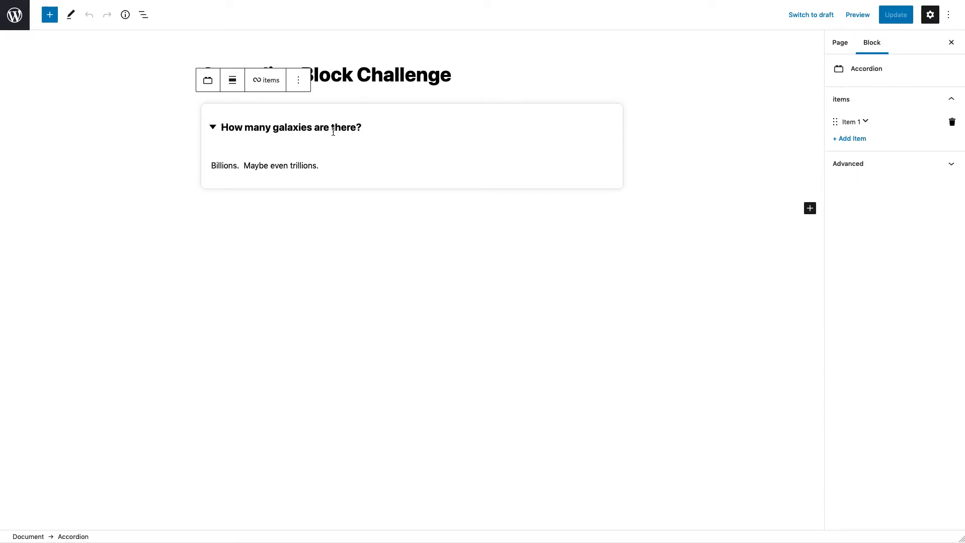
click(287, 165)
click(329, 166)
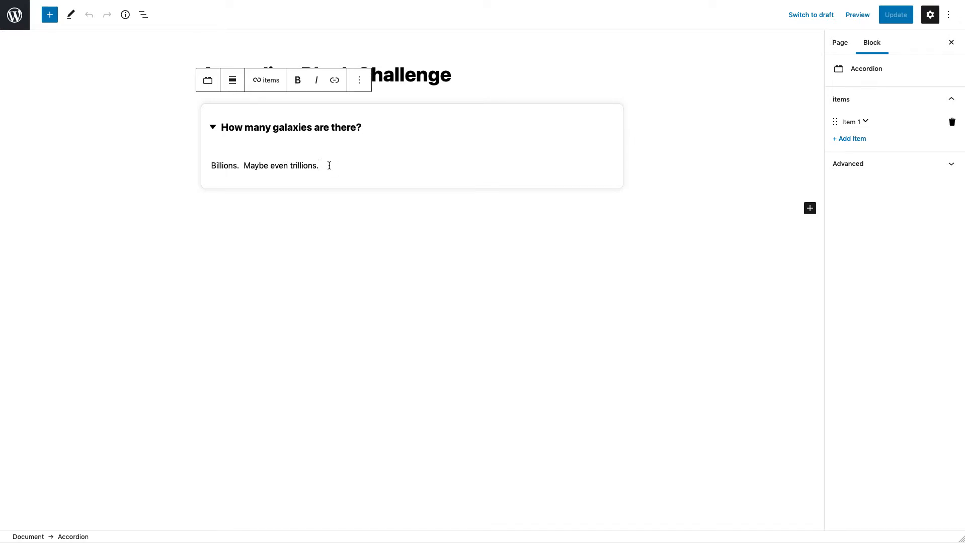
click(326, 314)
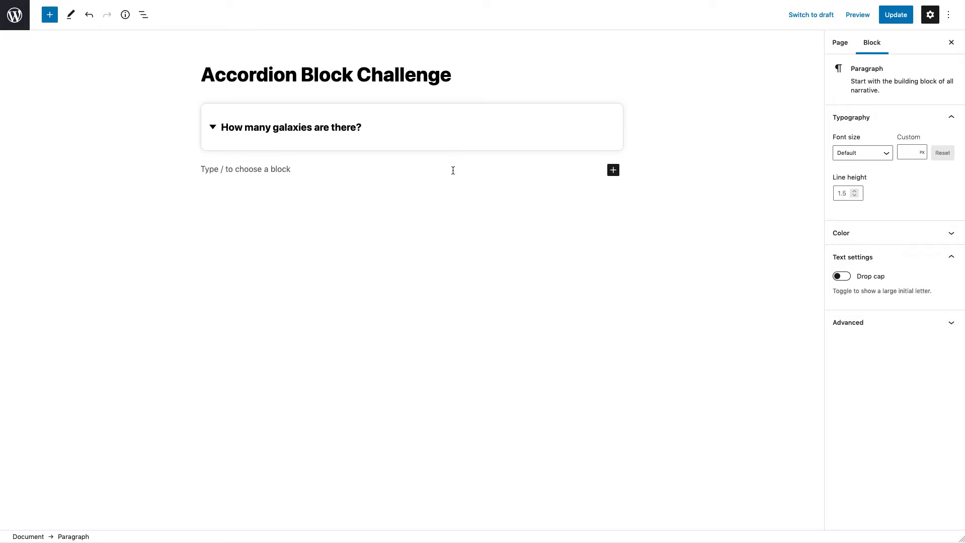
Update the page and try toggling the "How many galaxies are there?" question on the front end.
click(886, 17)
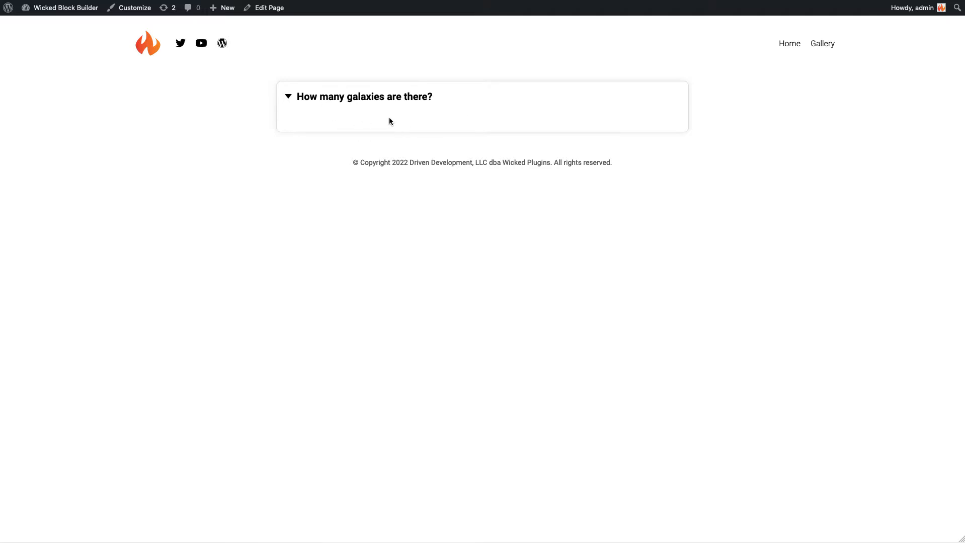
triple_click(399, 100)
click(512, 98)
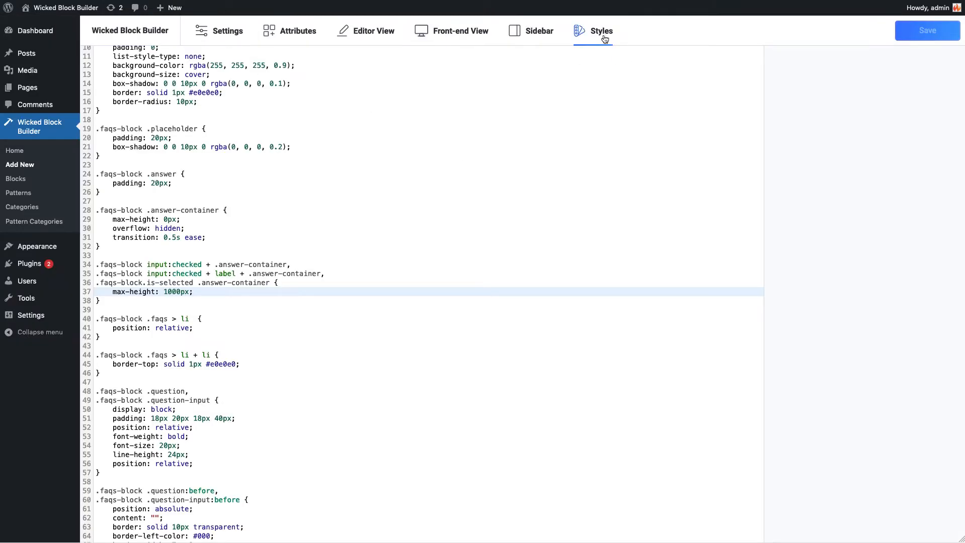
Examine the block's CSS for the rules that depend on a checked input, the question arrow and the off-screen input.
scroll(295, 251, up, 2)
scroll(293, 260, up, 2)
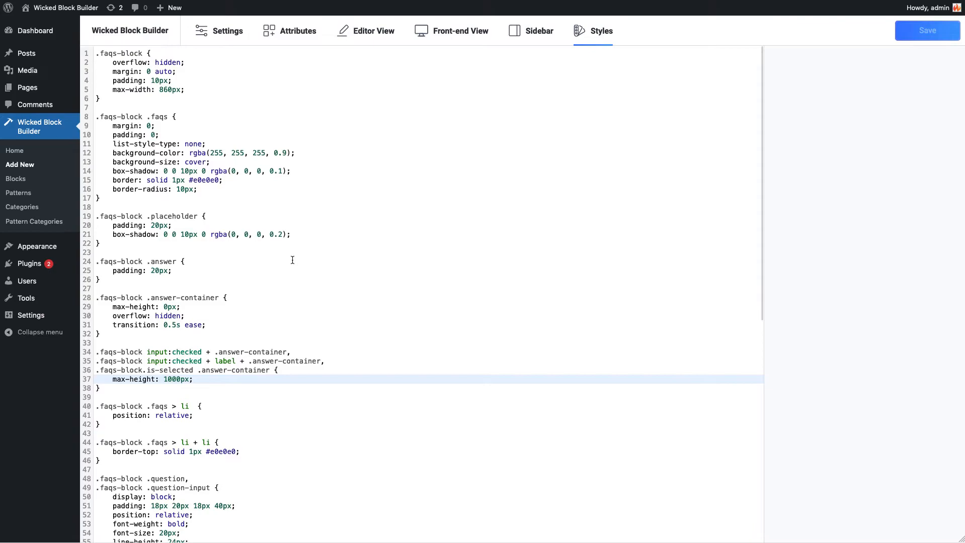
scroll(293, 298, down, 3)
scroll(294, 297, up, 2)
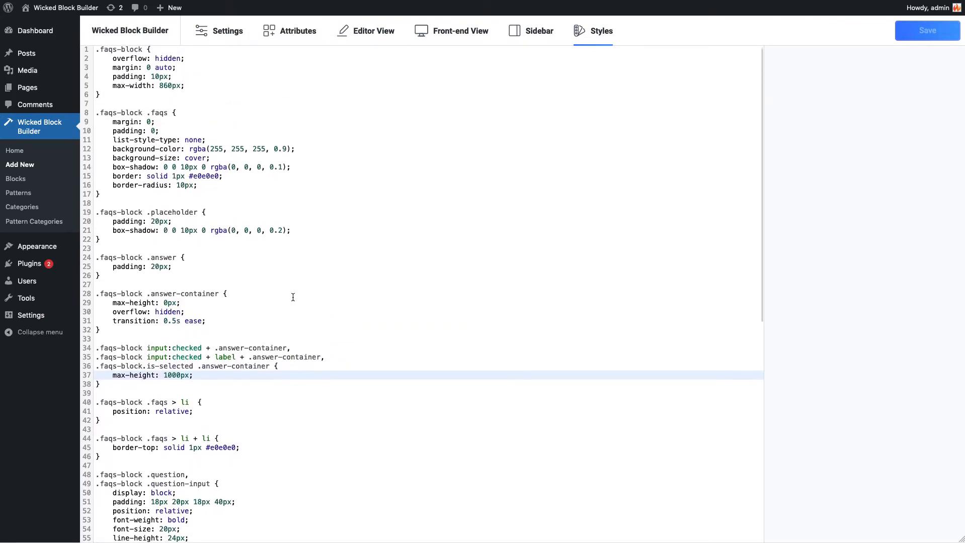
scroll(293, 297, down, 10)
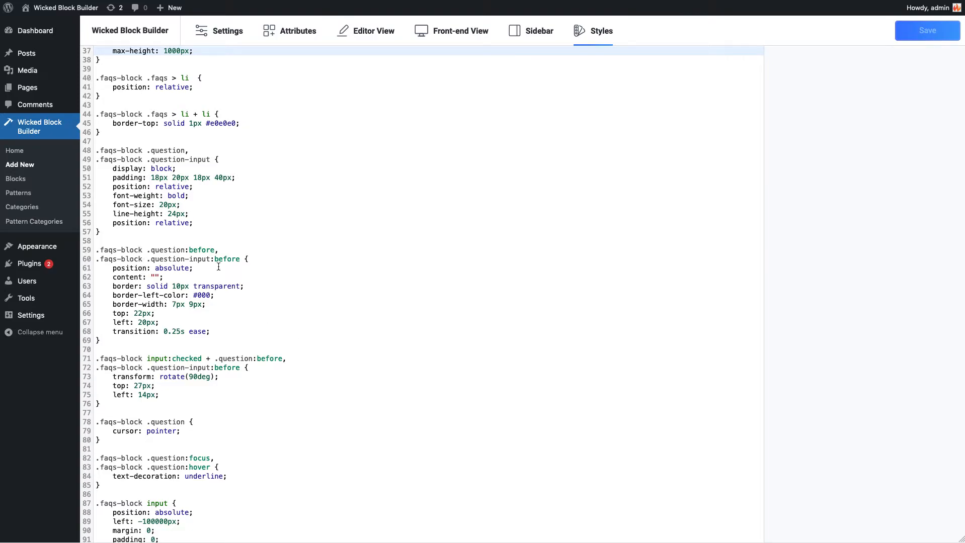
scroll(218, 269, down, 2)
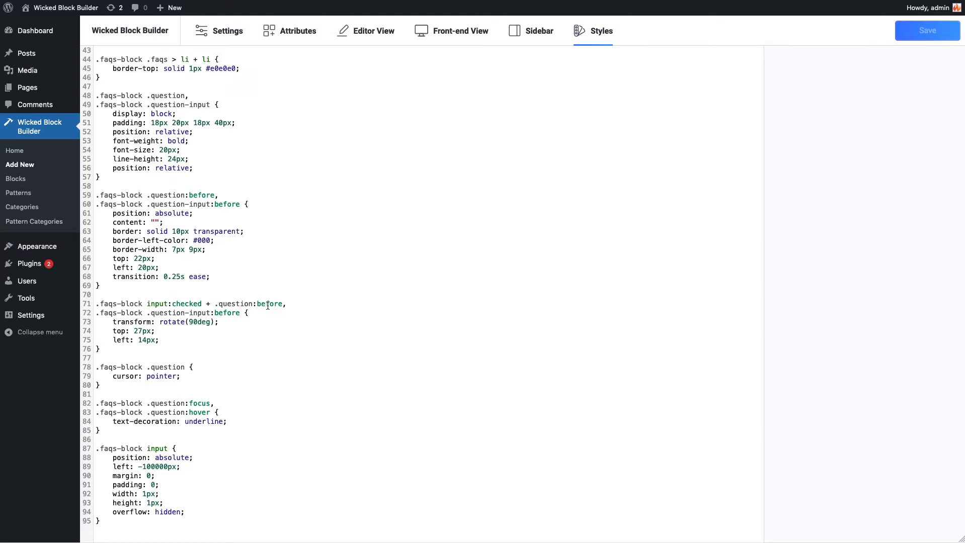
scroll(184, 315, up, 1)
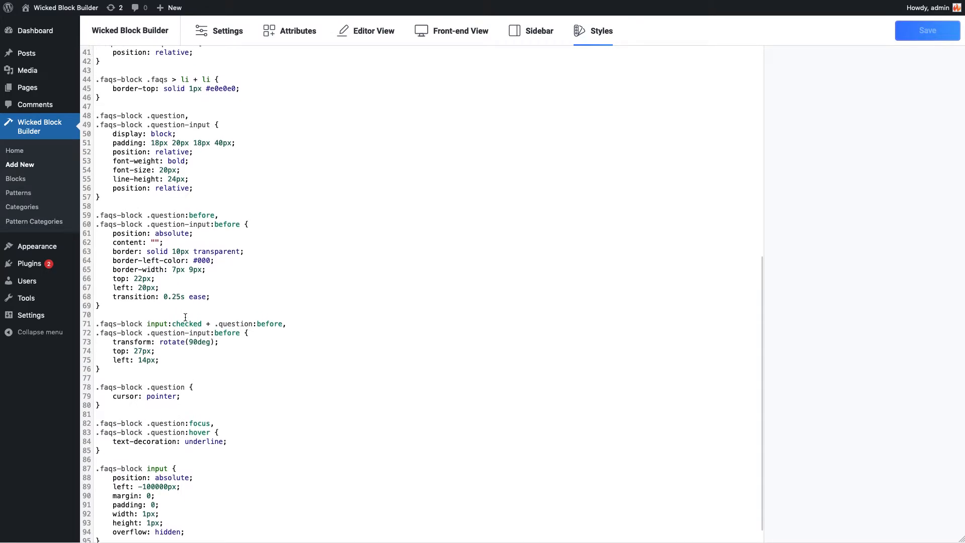
scroll(229, 295, up, 1)
scroll(174, 279, up, 1)
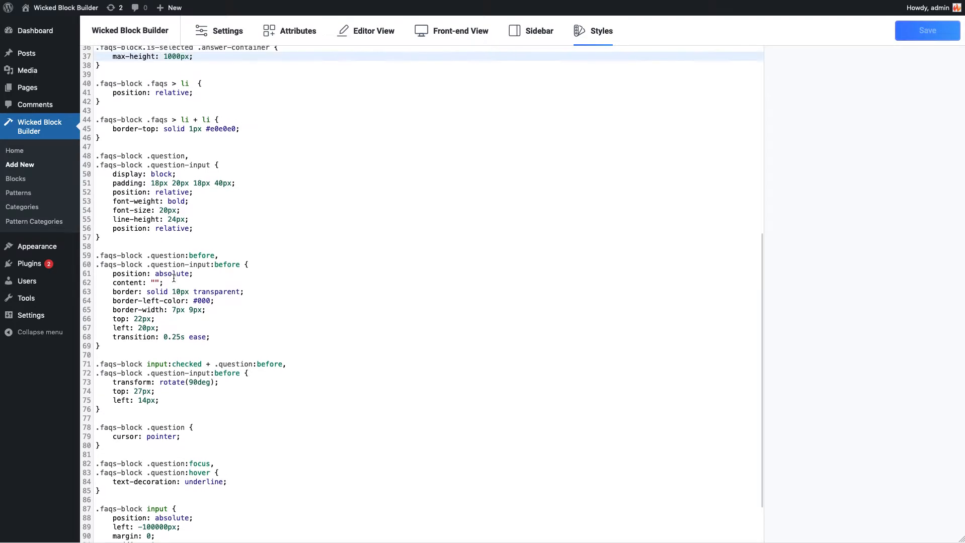
scroll(186, 297, down, 3)
scroll(196, 317, up, 8)
scroll(196, 317, up, 3)
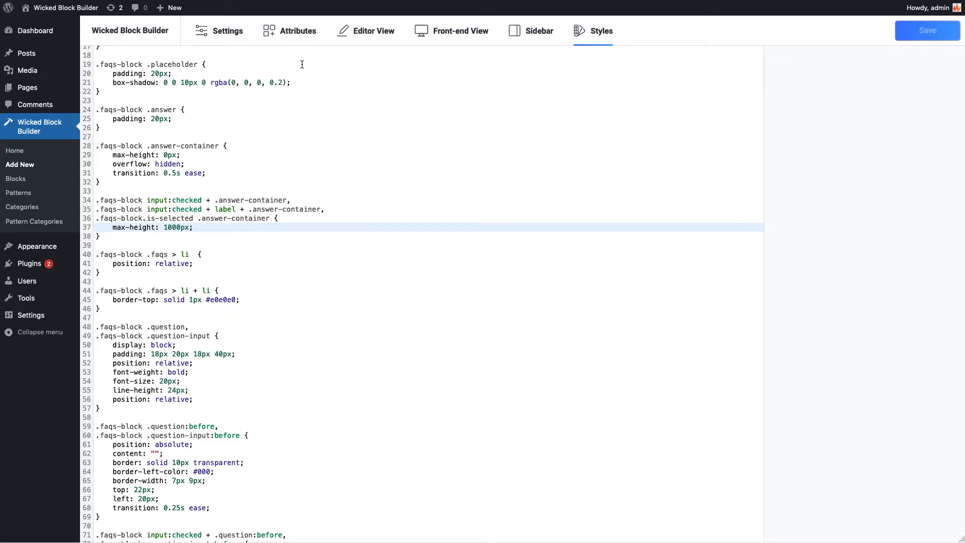
Add a custom element between the headline and the answer container in the editor view, with the HTML tag input.
click(380, 33)
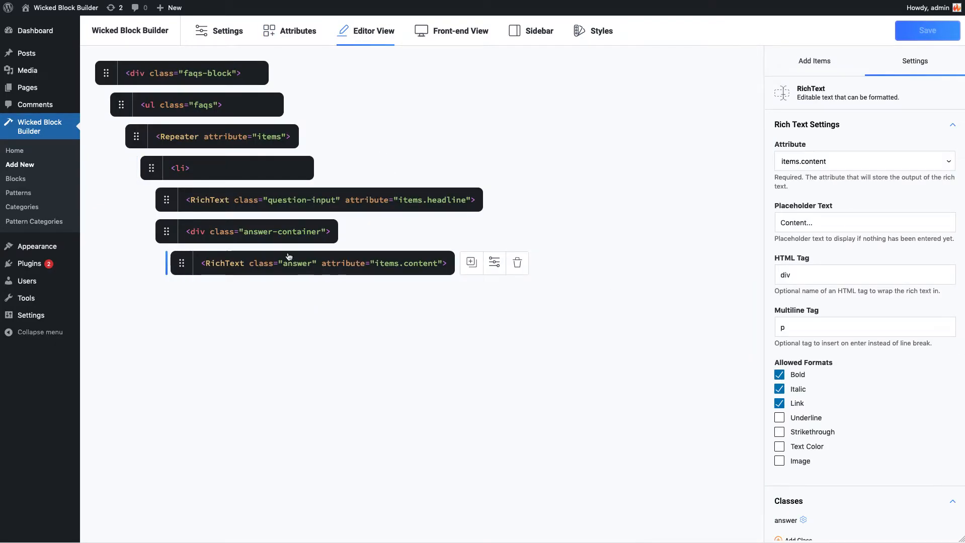
click(807, 61)
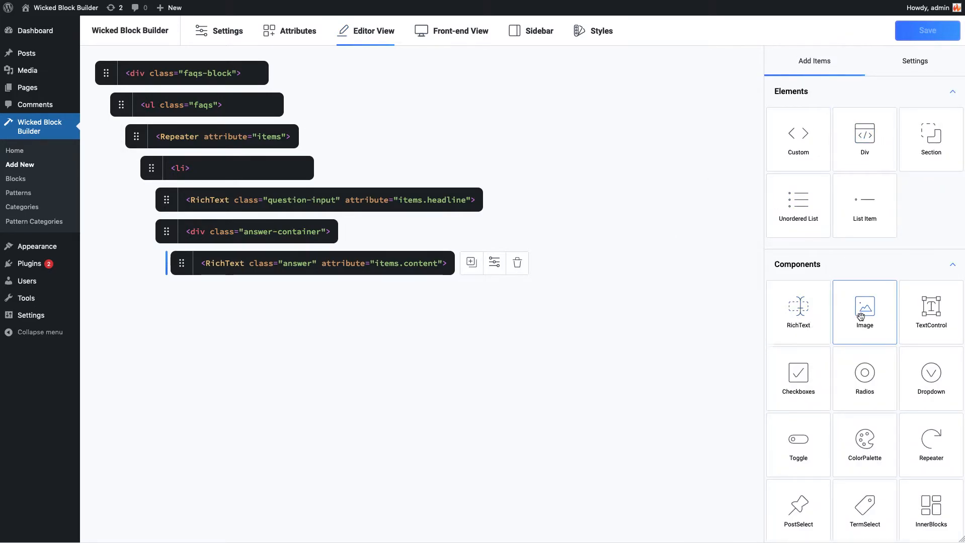
drag(798, 389, 165, 226)
click(391, 233)
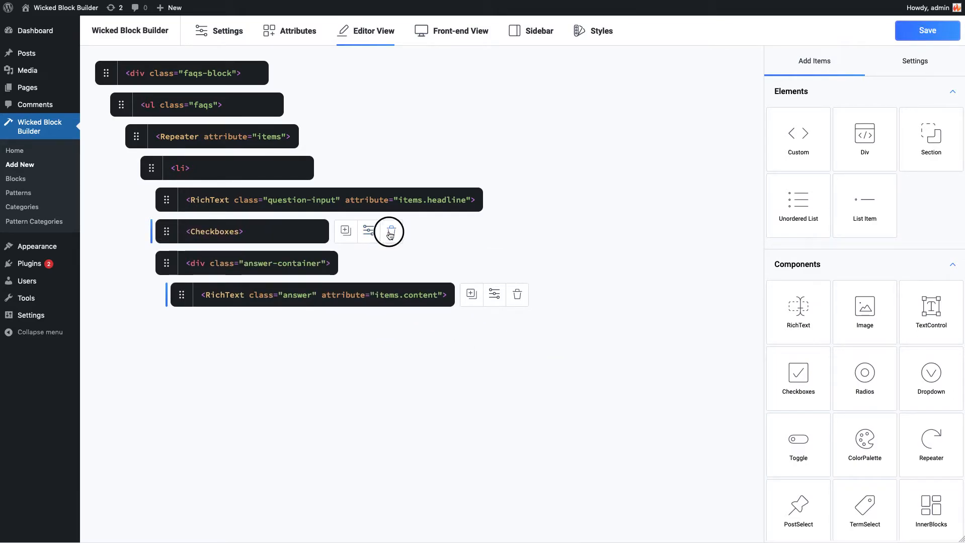
drag(795, 160, 163, 229)
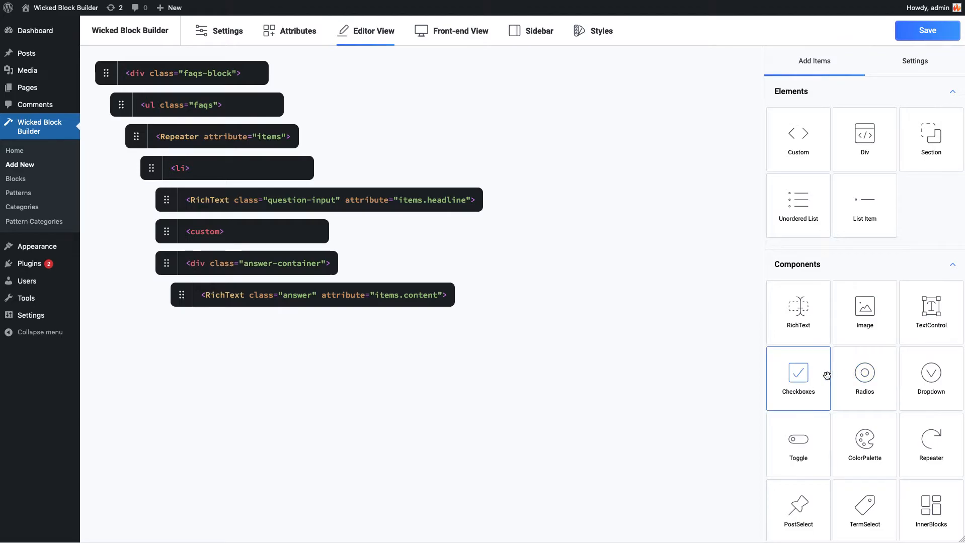
click(224, 232)
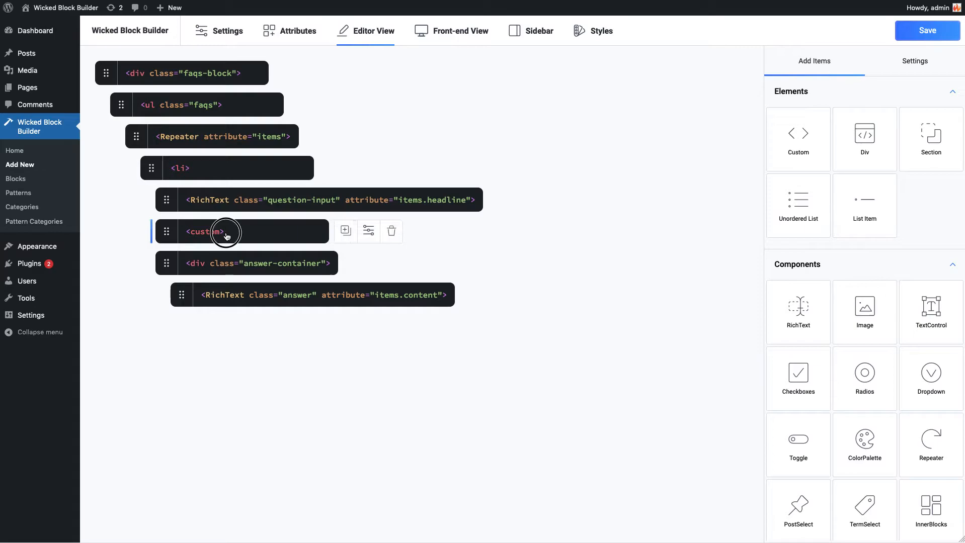
double_click(810, 166)
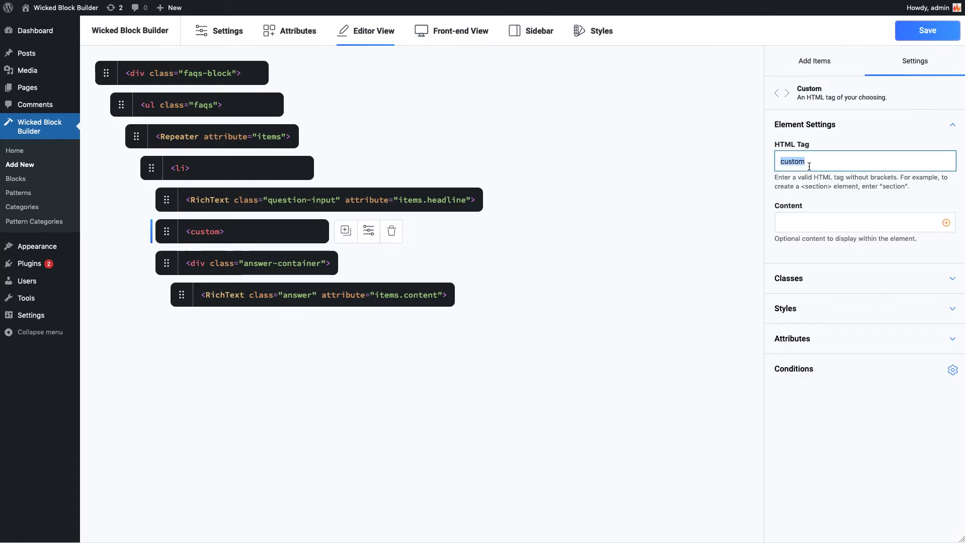
text(input)
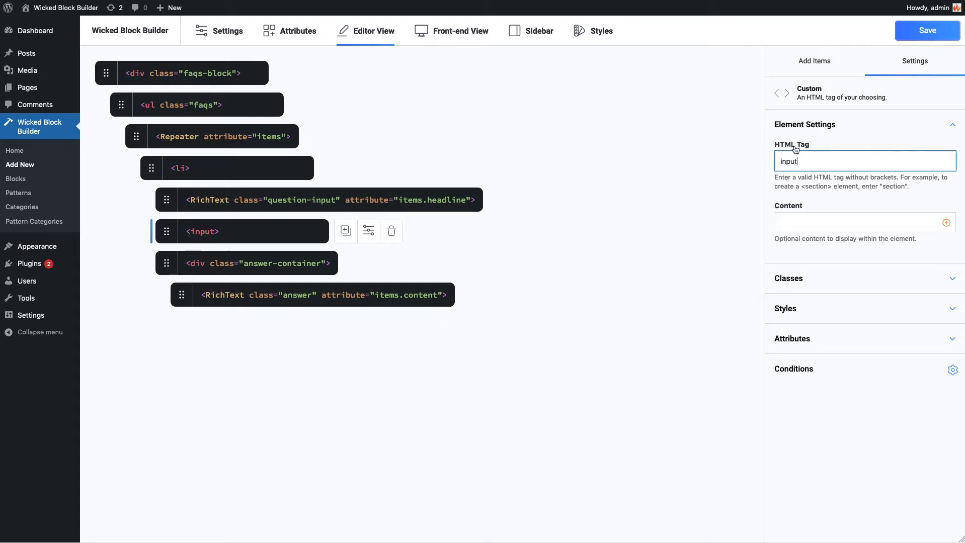
Add a type attribute with the value checkbox to the input element.
click(797, 339)
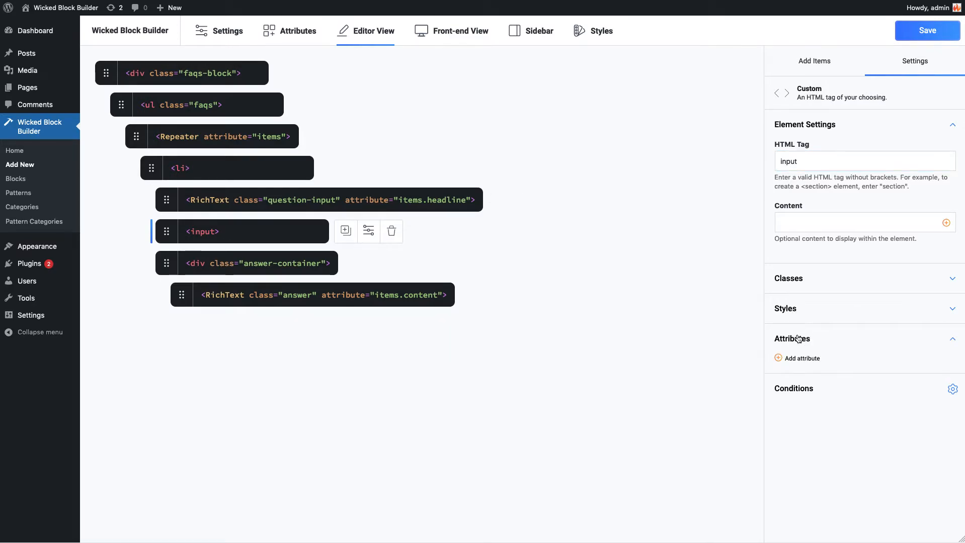
click(803, 359)
text(type)
key(Tab)
text(checkbox)
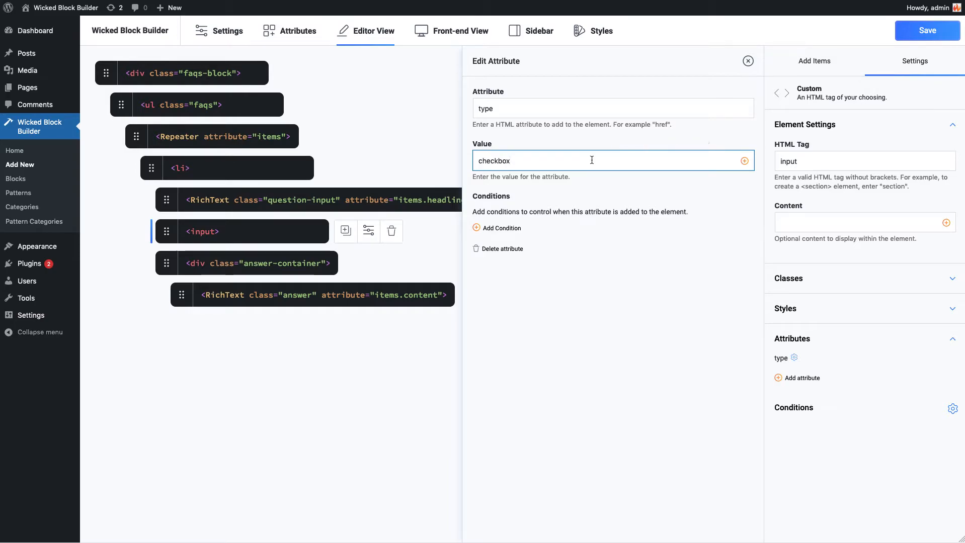
Add an id attribute to the input element with the value "checkbox-{{ block.id }}-{{ attributes.items._currentIndex }}".
click(802, 378)
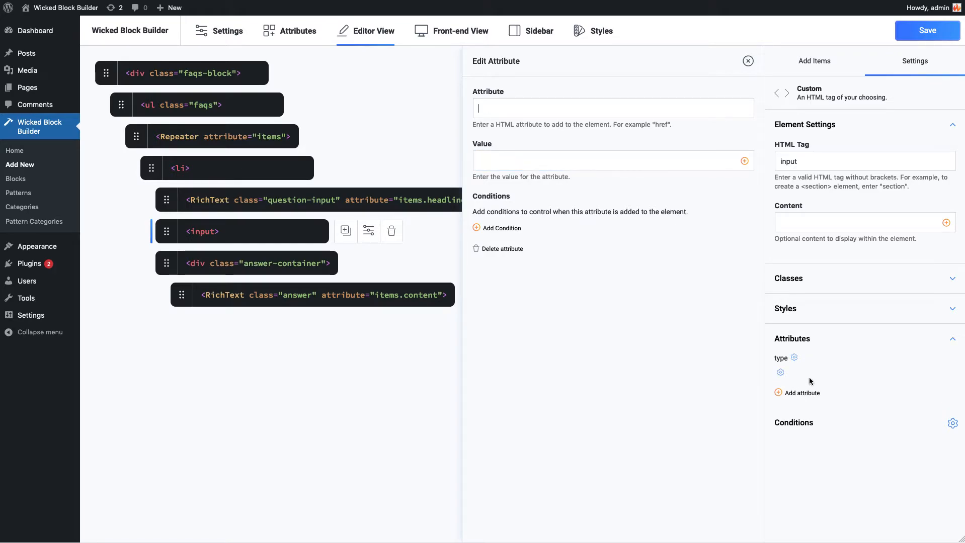
text(id)
key(Tab)
text(checkbox)
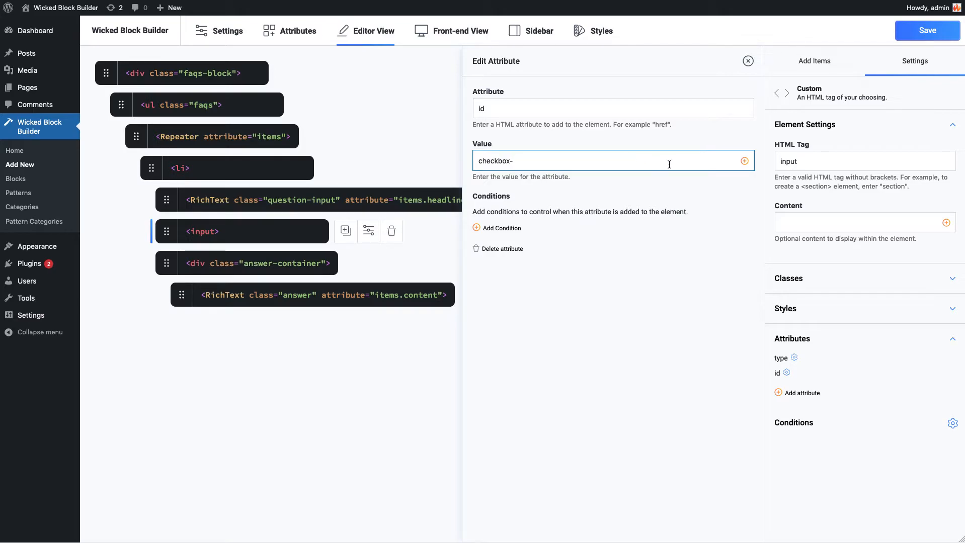
click(744, 162)
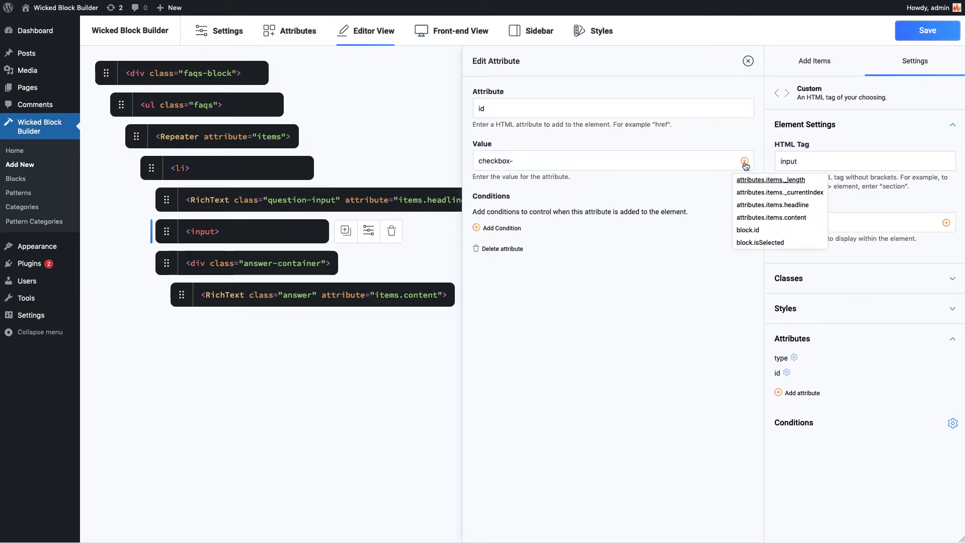
click(749, 230)
click(598, 160)
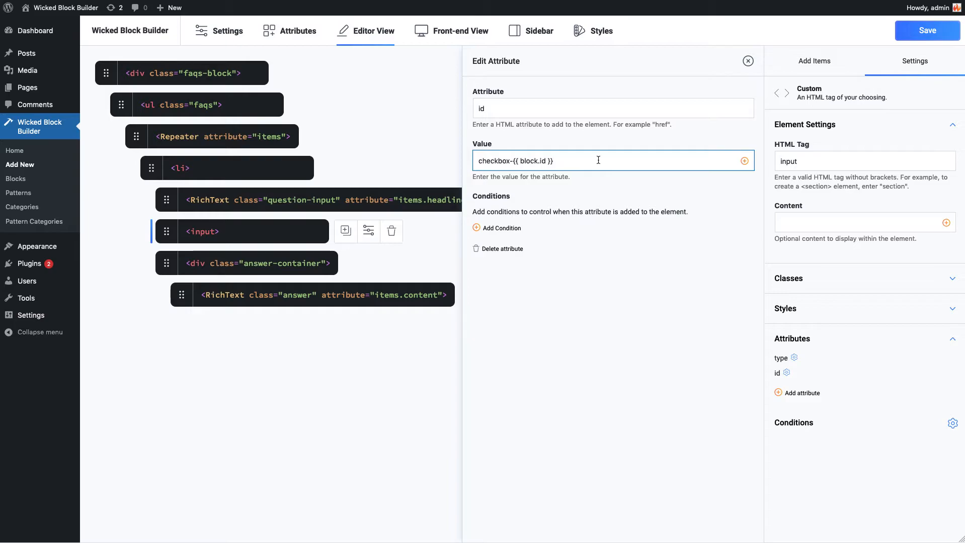
text(-)
click(744, 161)
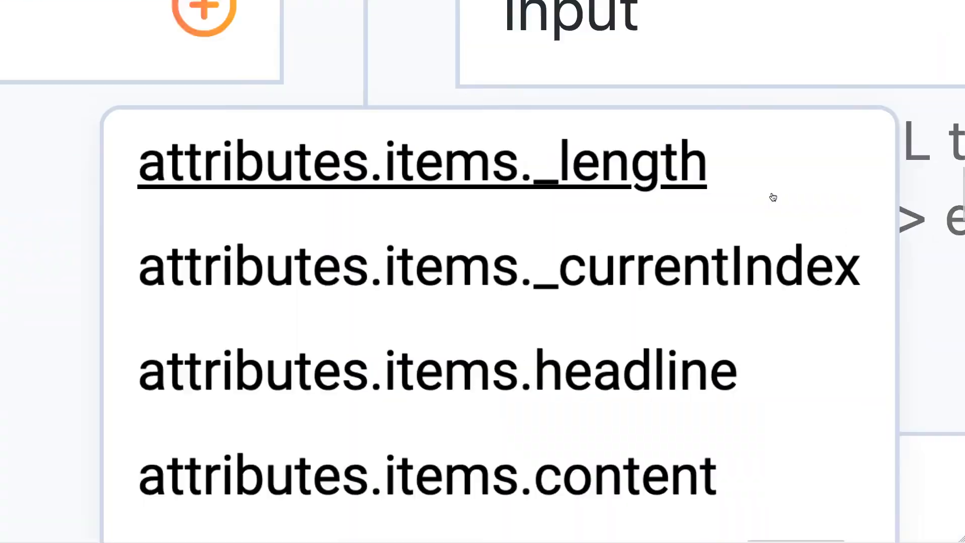
click(774, 254)
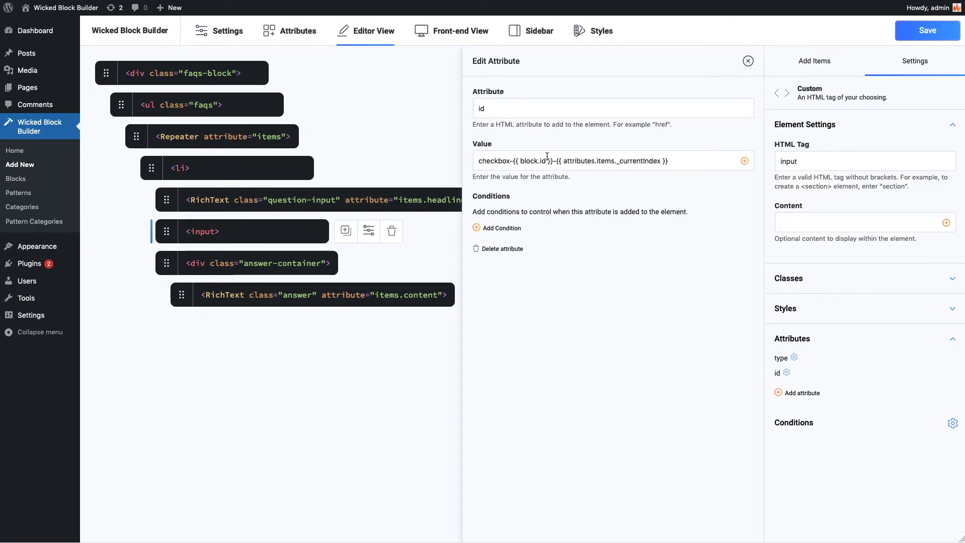
Copy the full value of the input element's id attribute.
click(676, 161)
drag(676, 161, 458, 156)
key(super+c)
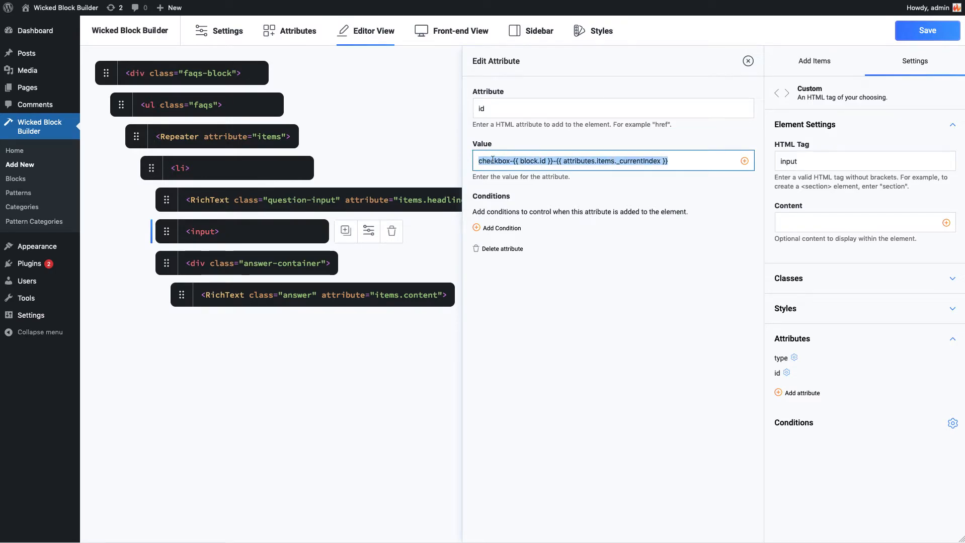
Add a custom element between the input and the answer container in the editor view, with the HTML tag label.
click(748, 61)
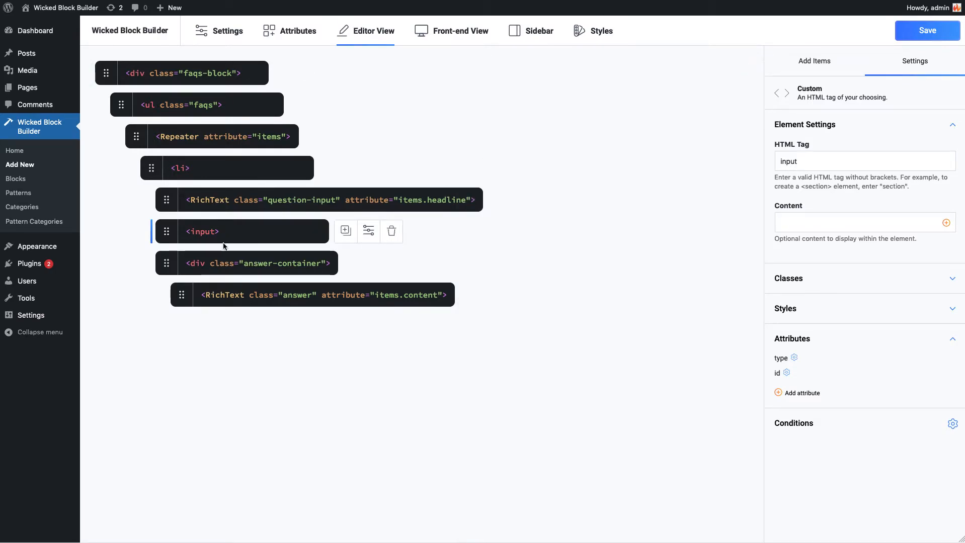
click(815, 67)
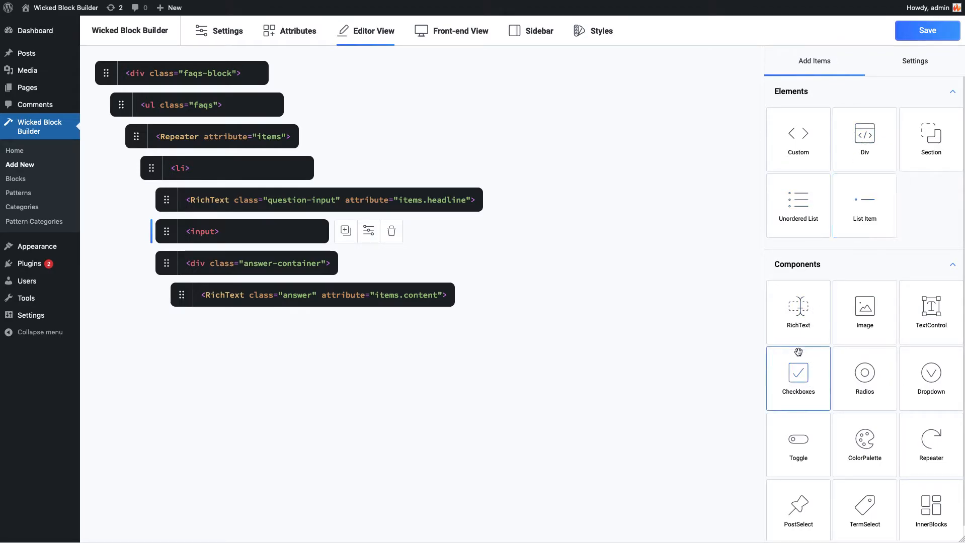
click(798, 136)
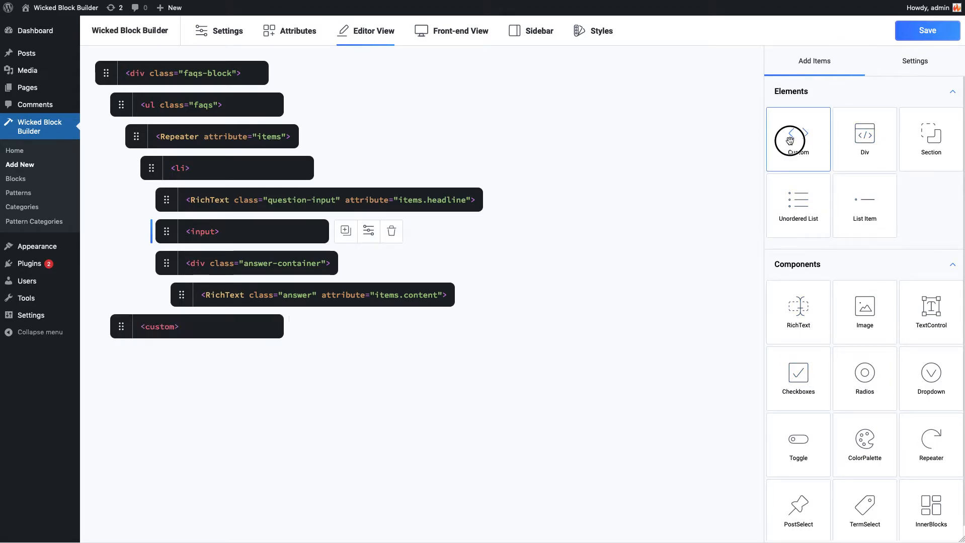
click(798, 136)
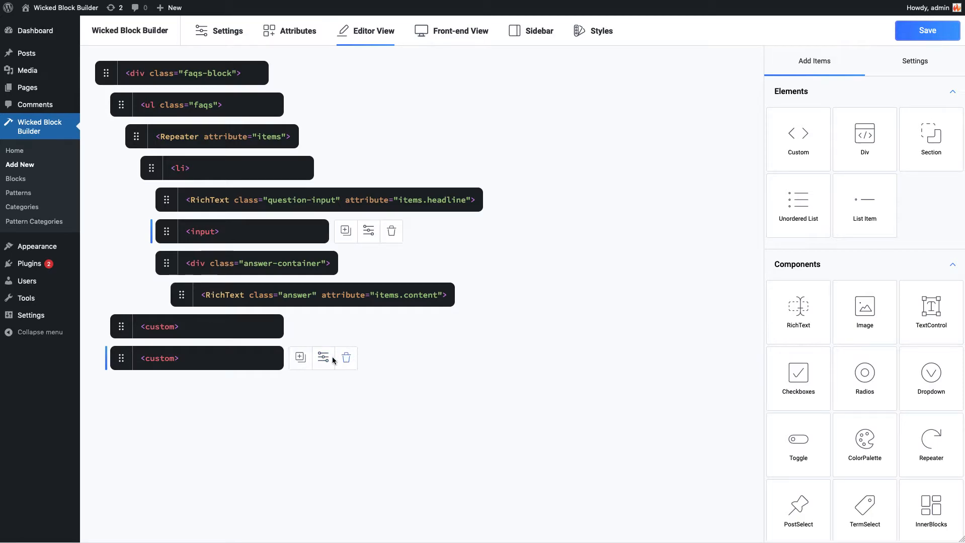
click(325, 357)
drag(121, 326, 168, 259)
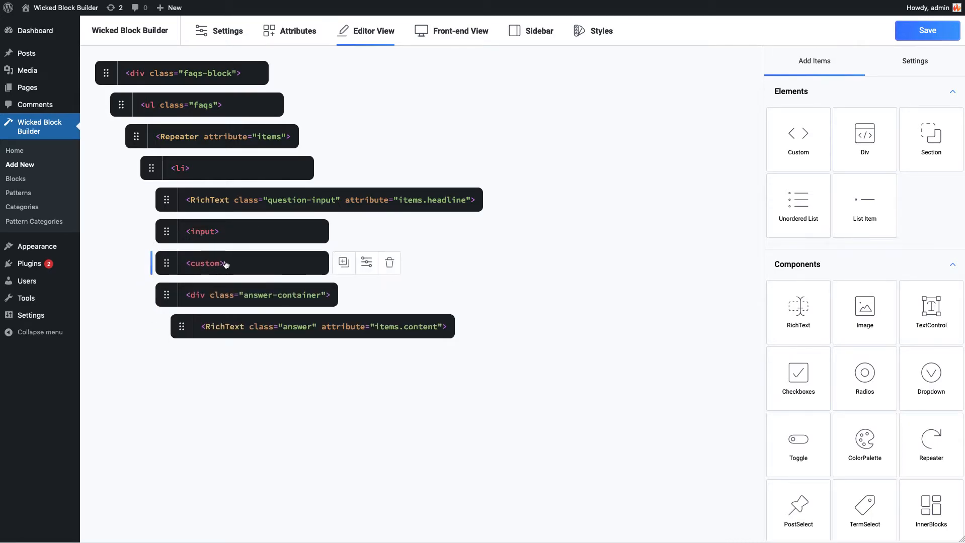
double_click(846, 161)
text(label)
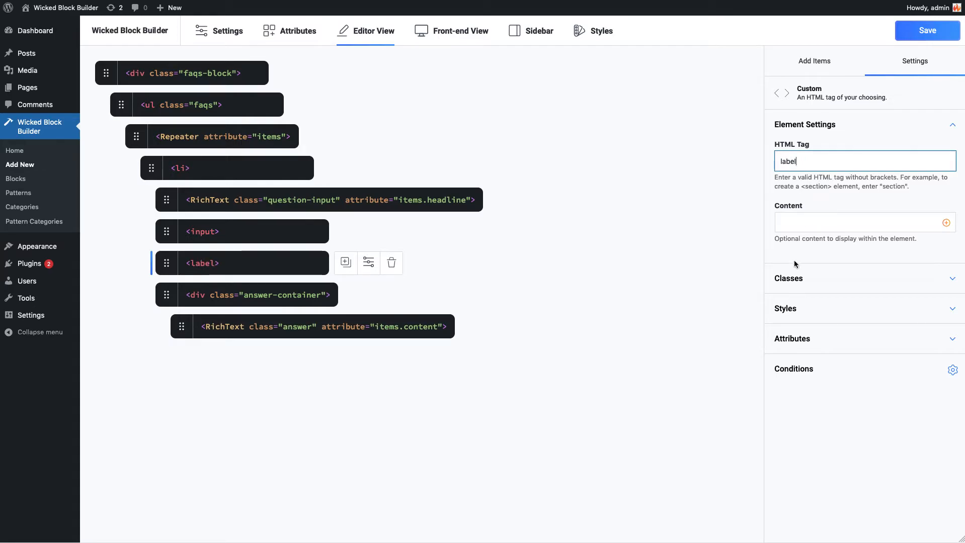
Add a for attribute to the label element with the copied value "checkbox-{{ block.id }}-{{ attributes.items._currentIndex }}".
click(792, 338)
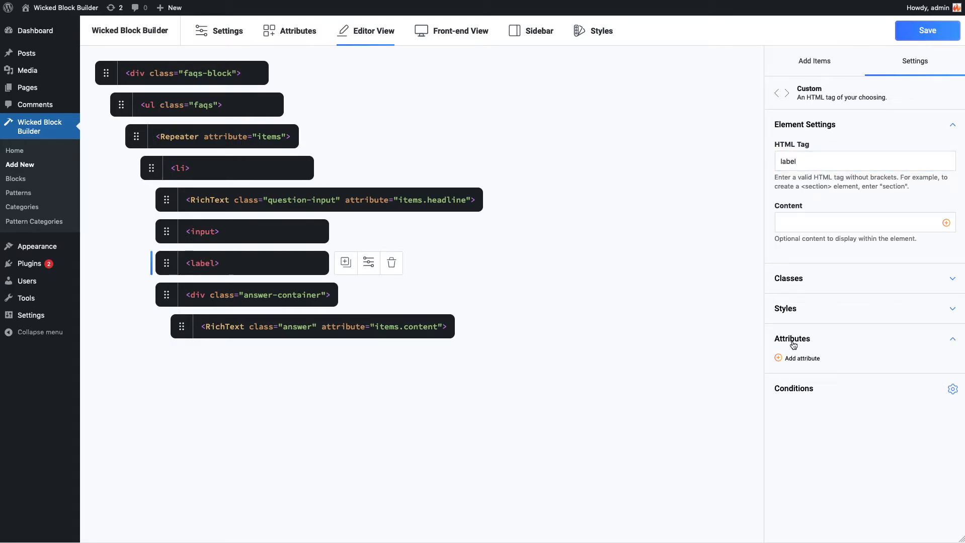
click(794, 356)
text(for)
key(Tab)
key(super+v)
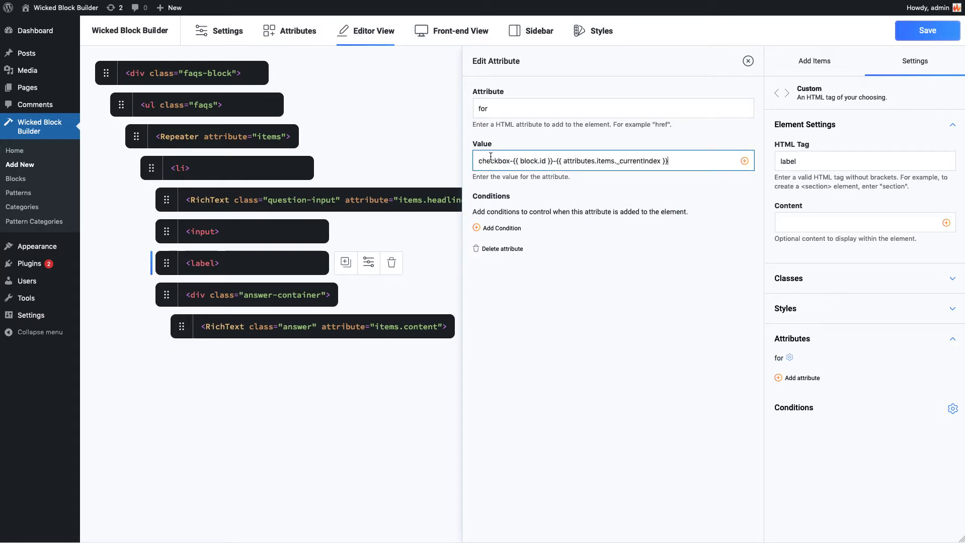
click(749, 64)
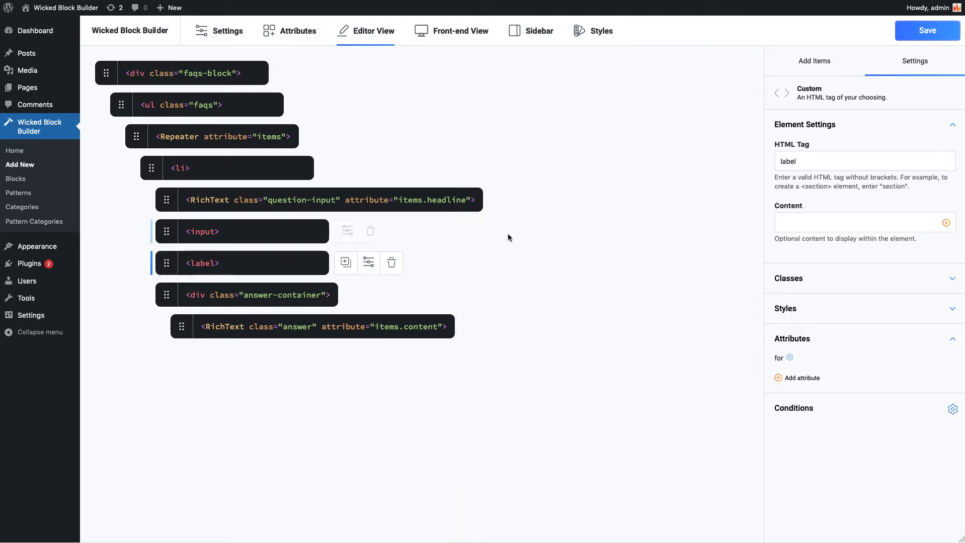
Set the label element's content to {{ attributes.items.headline }} and save the block.
click(837, 221)
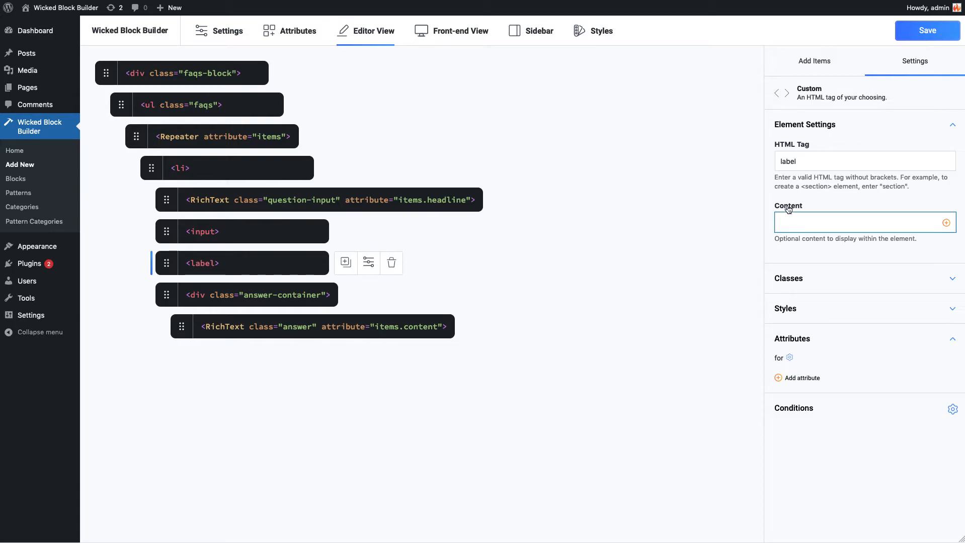
click(945, 223)
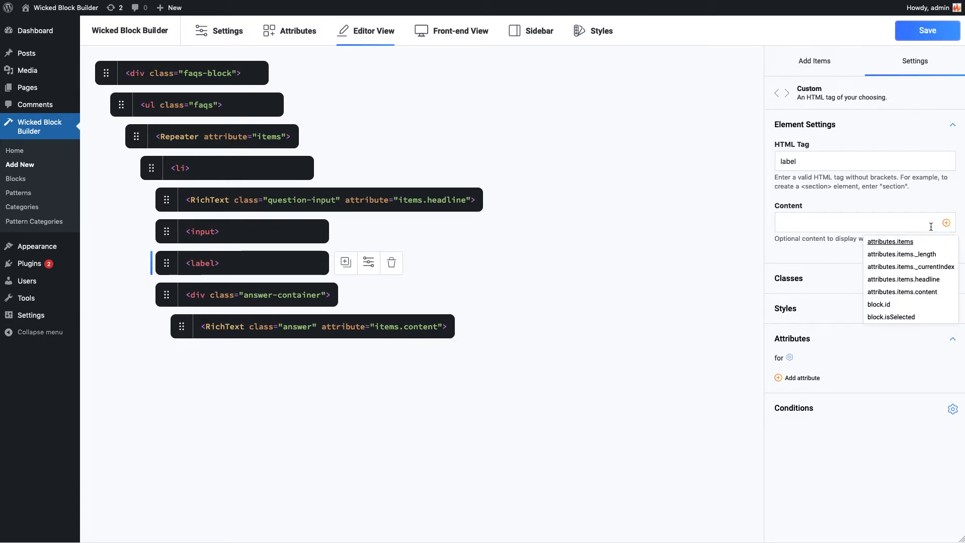
click(913, 280)
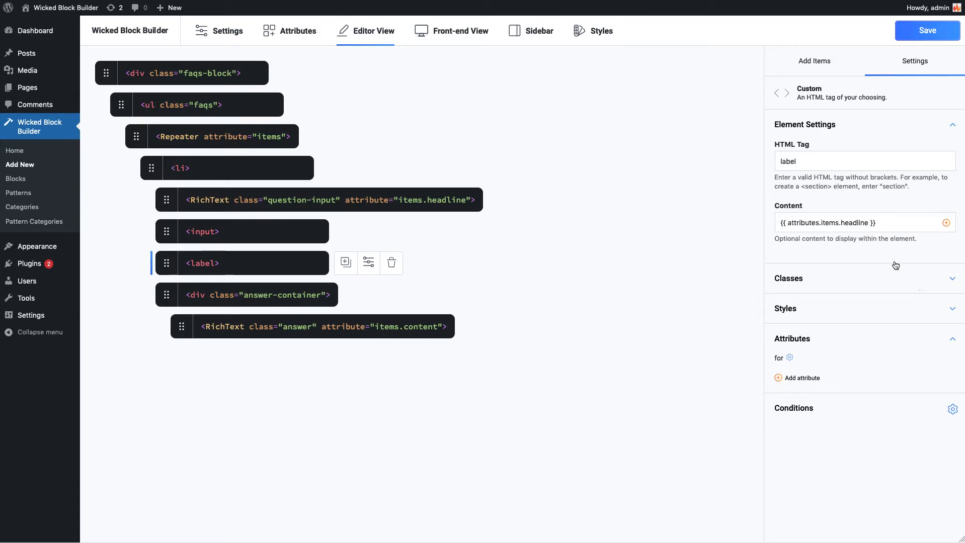
click(908, 40)
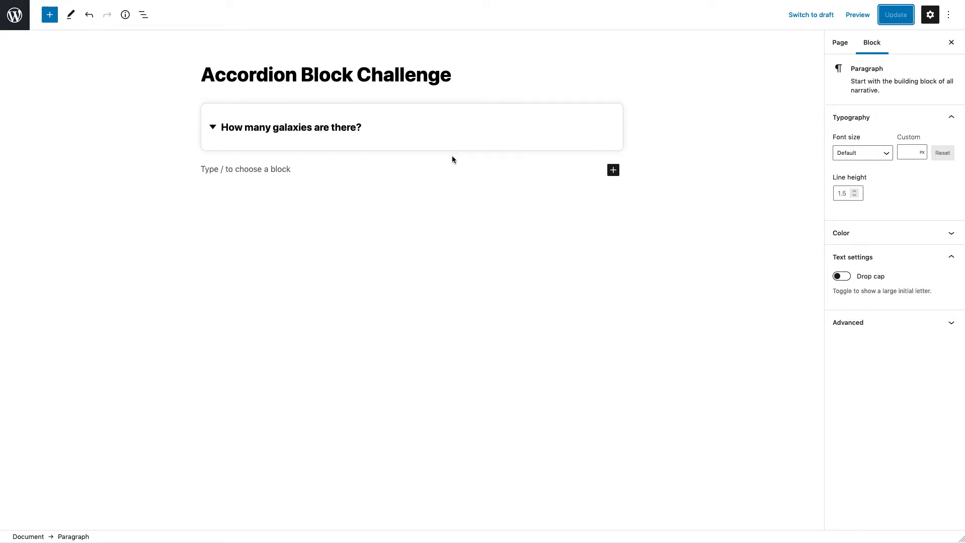
Reload the Accordion Block Challenge page in the post editor, test editing the accordion's headline, and update the page.
key(super+r)
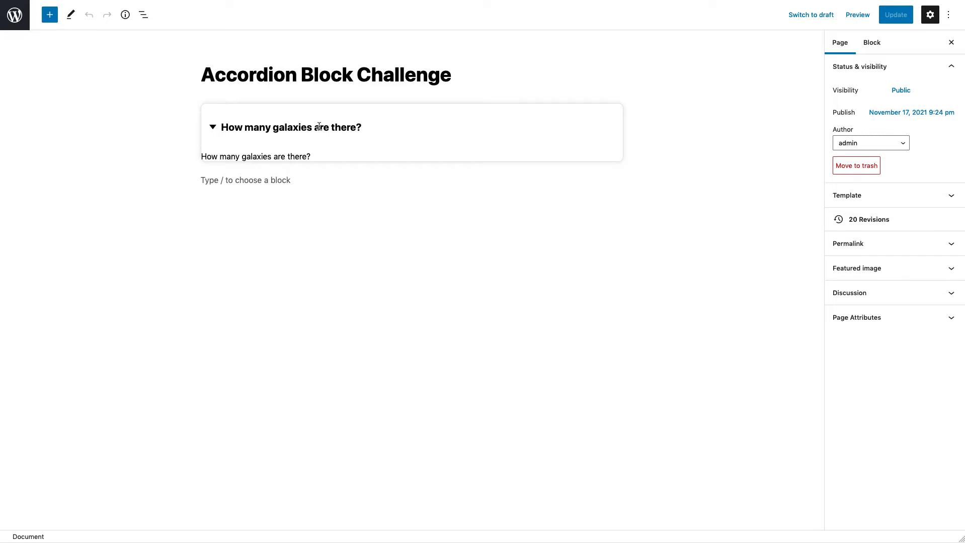
click(364, 127)
key(BackSpace)
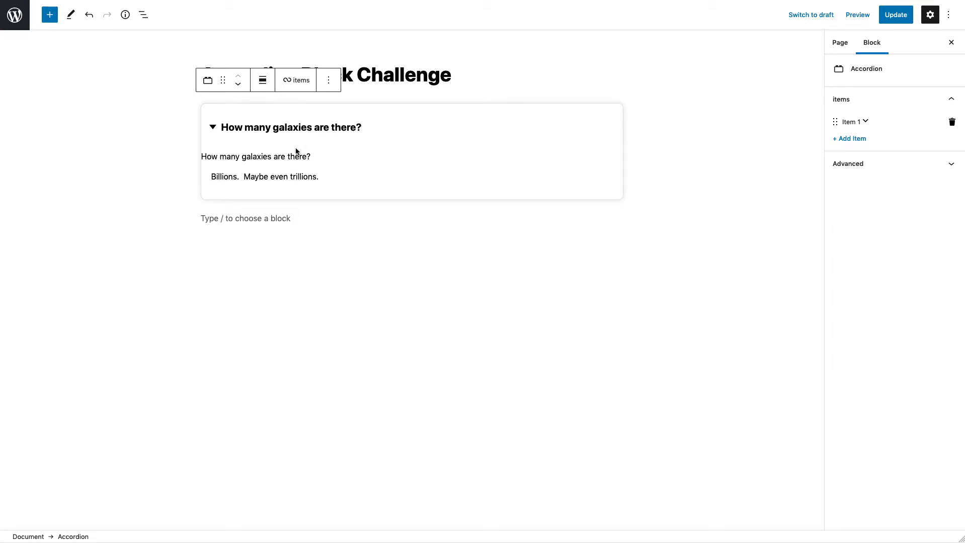
click(888, 23)
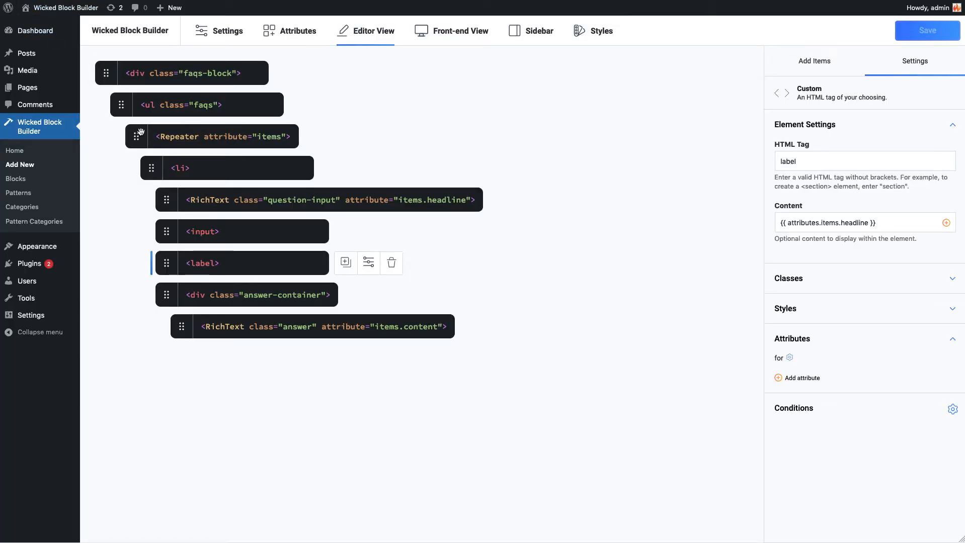
Add a condition to the headline RichText so it is output only when block.isSelected equals true.
click(441, 206)
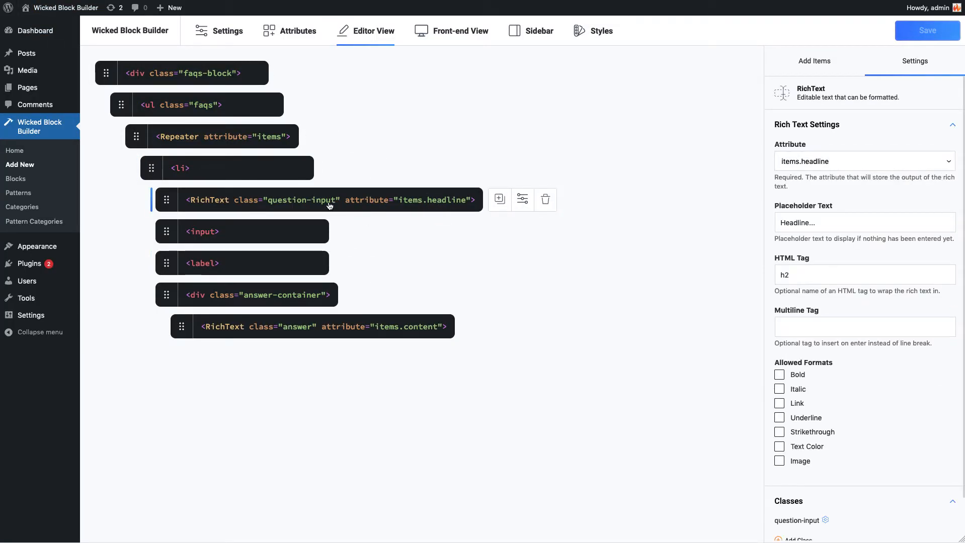
scroll(855, 402, down, 2)
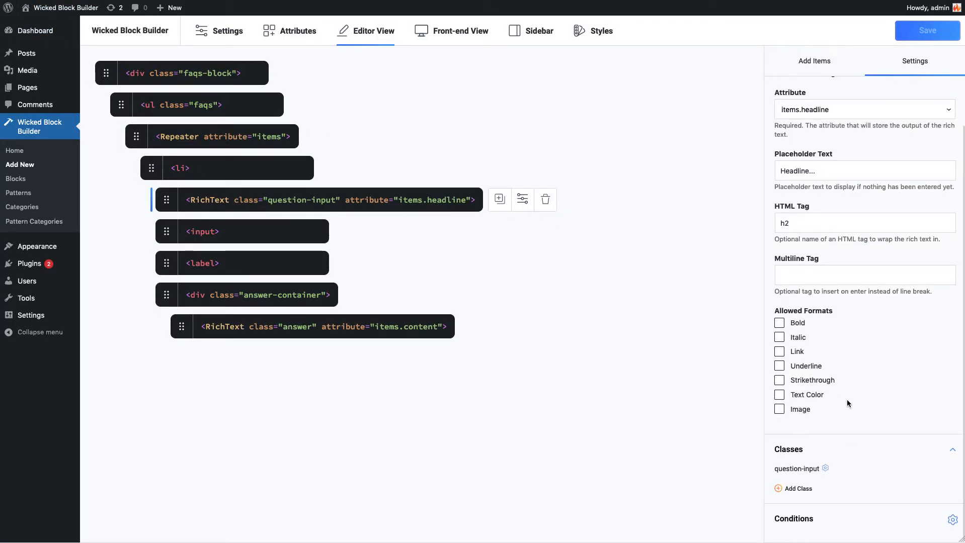
click(801, 526)
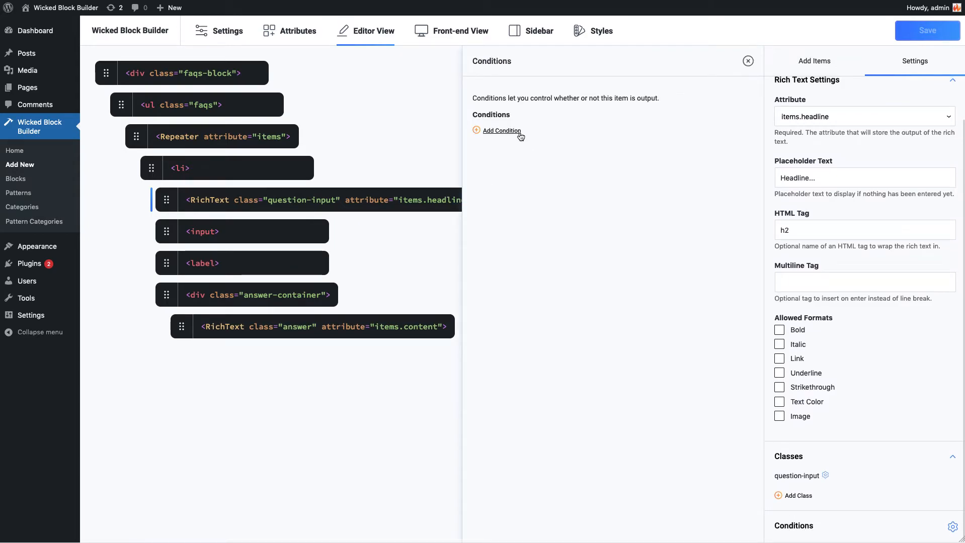
click(505, 130)
click(535, 161)
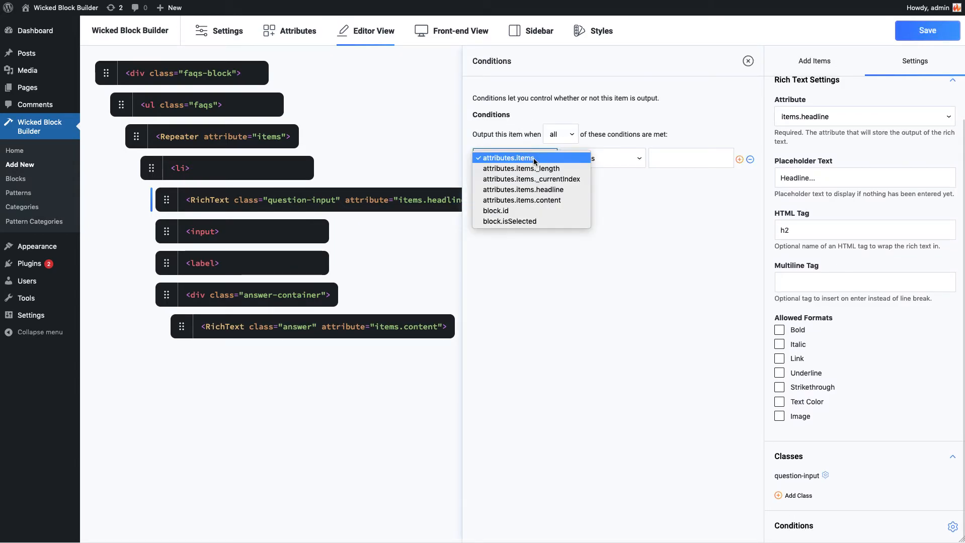
click(522, 219)
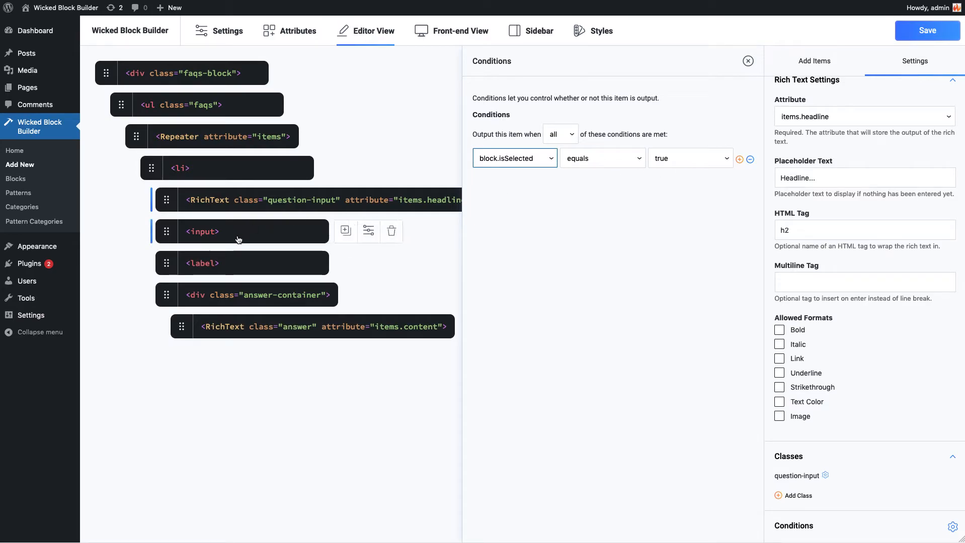
Copy the class name question from the ".faqs-block .question" selector in the block's stylesheet.
click(227, 267)
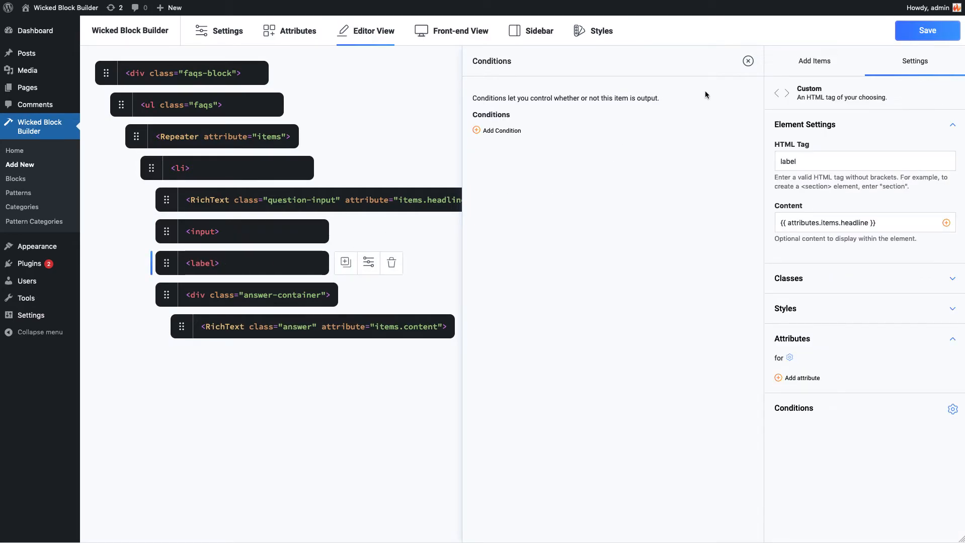
click(748, 61)
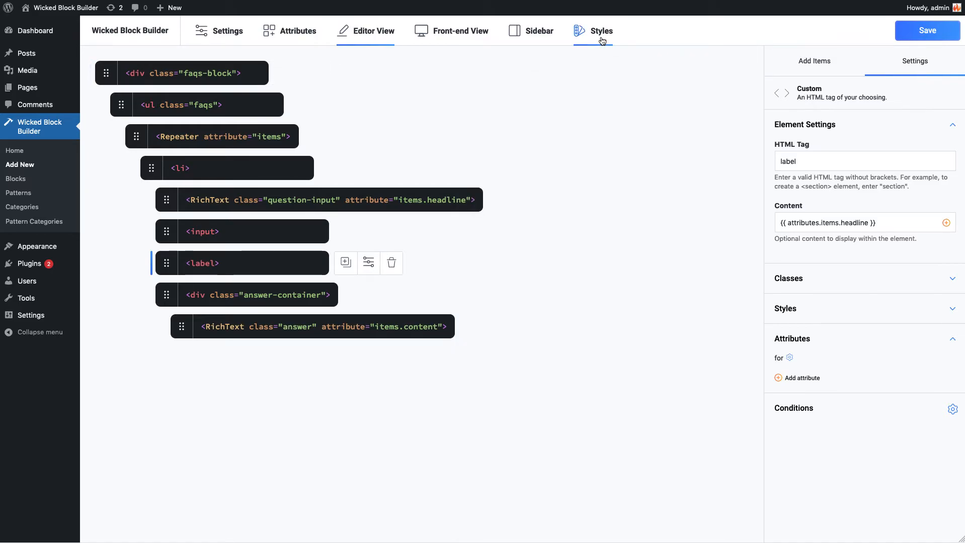
click(602, 33)
scroll(222, 275, down, 1)
scroll(222, 276, down, 3)
scroll(211, 307, down, 1)
scroll(211, 307, down, 3)
click(158, 260)
double_click(158, 261)
key(ctrl+c)
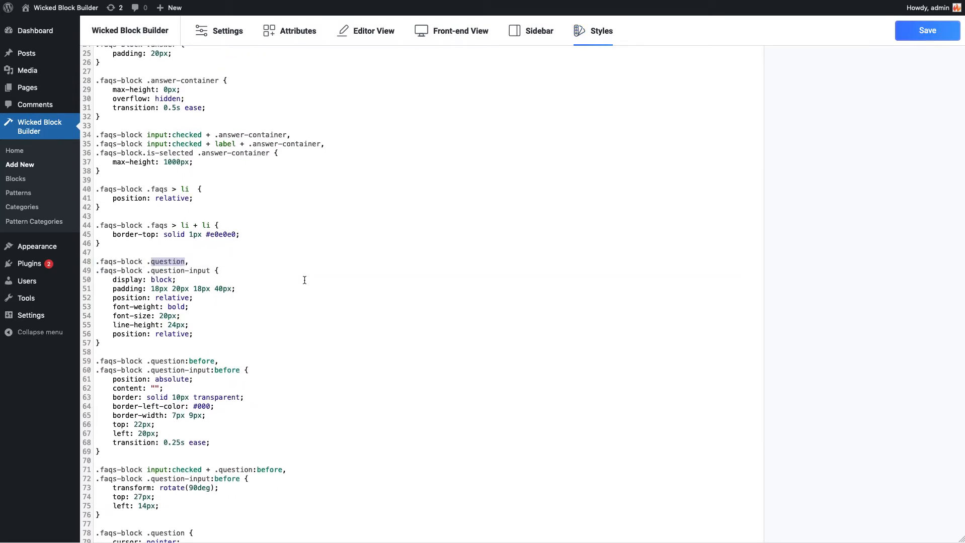
Add the class question to the label element in the editor view.
click(367, 31)
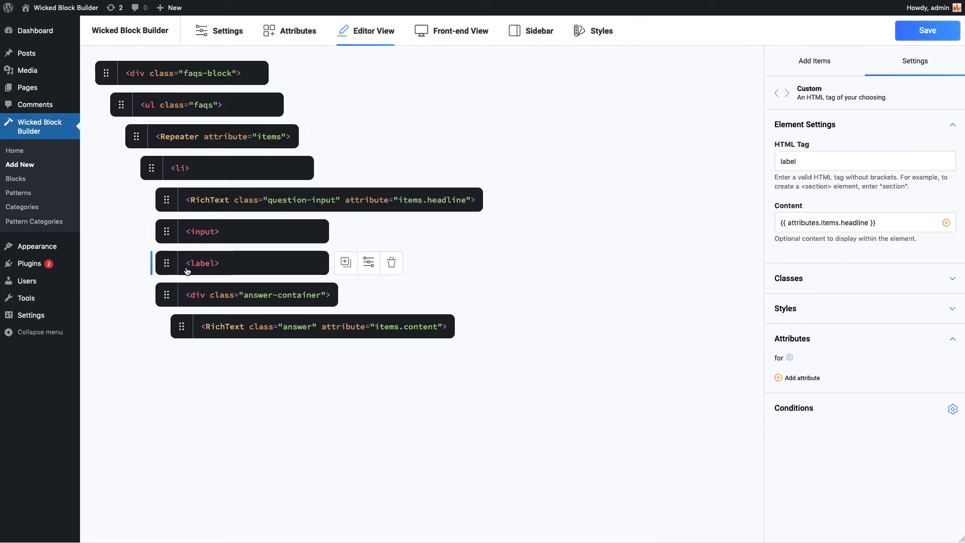
click(805, 283)
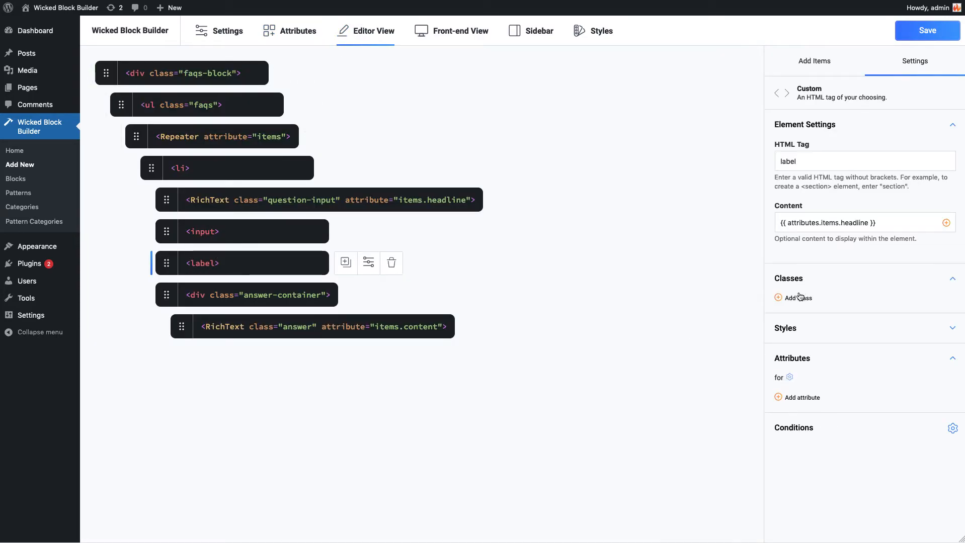
click(799, 296)
key(ctrl+v)
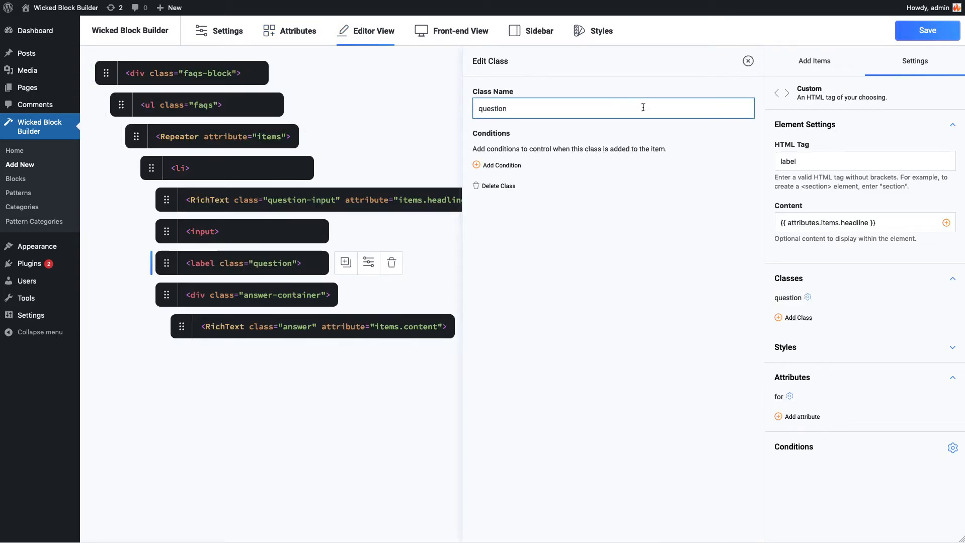
click(748, 62)
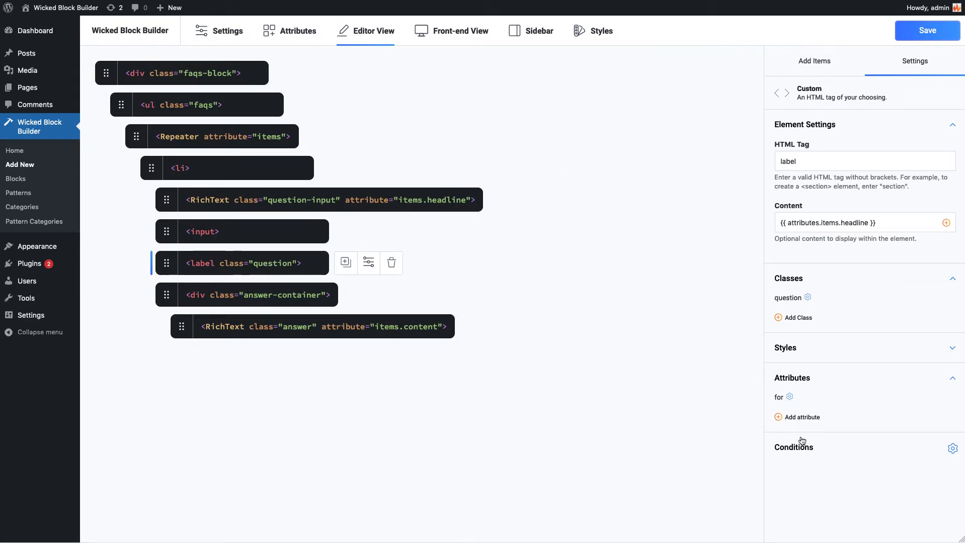
Add a condition to the label element so it is output only when block.isSelected equals false.
click(816, 449)
click(518, 131)
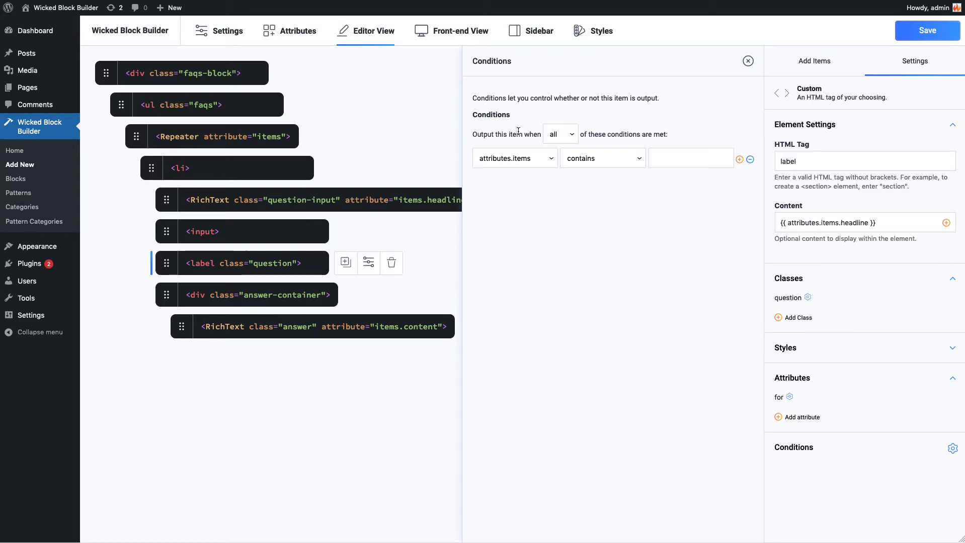
click(518, 158)
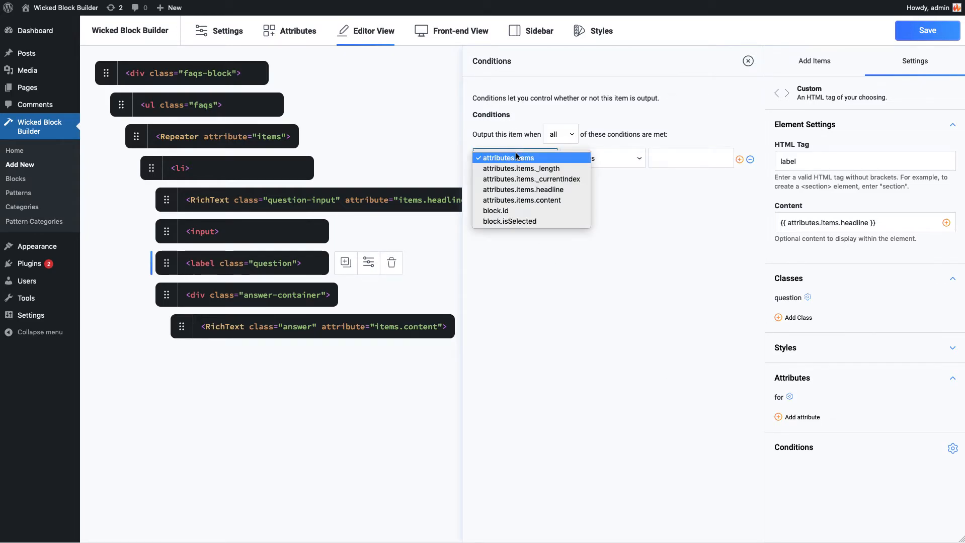
click(509, 221)
click(693, 160)
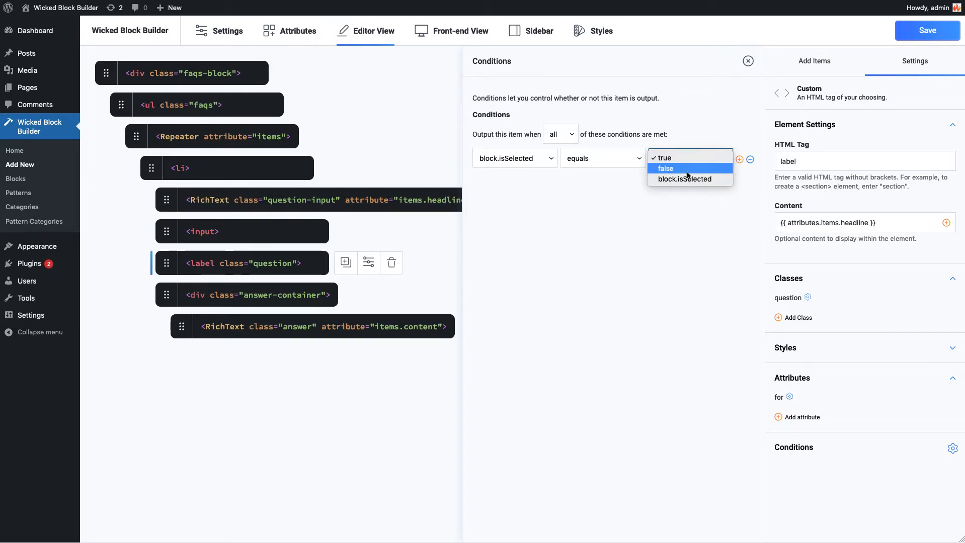
click(688, 169)
Save the block after rechecking the headline's condition, and reload the Accordion Block Challenge page in the post editor.
click(922, 32)
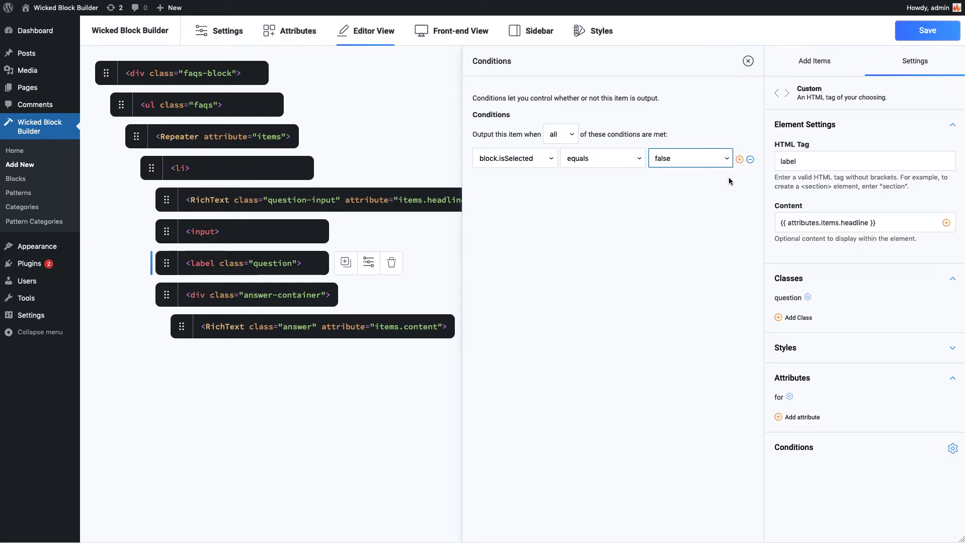
click(379, 200)
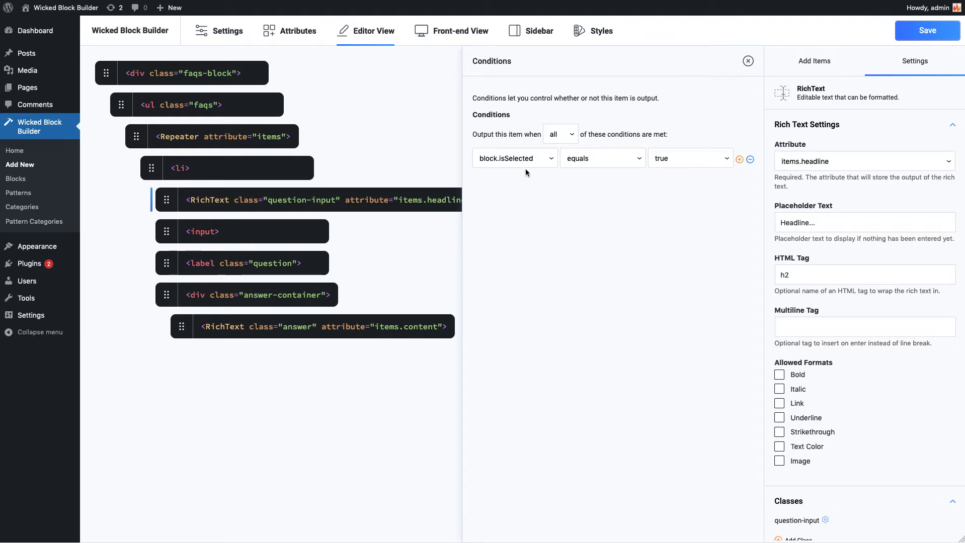
click(925, 34)
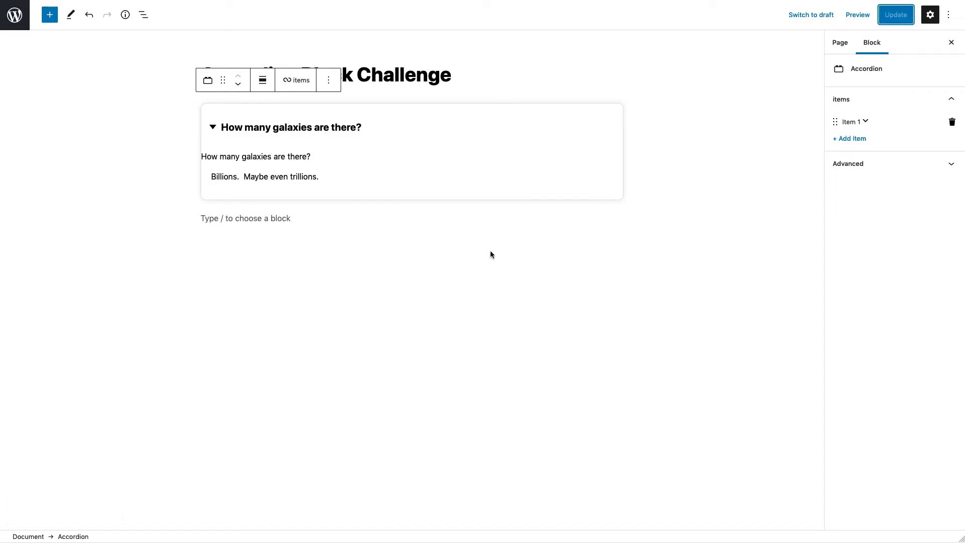
key(super+r)
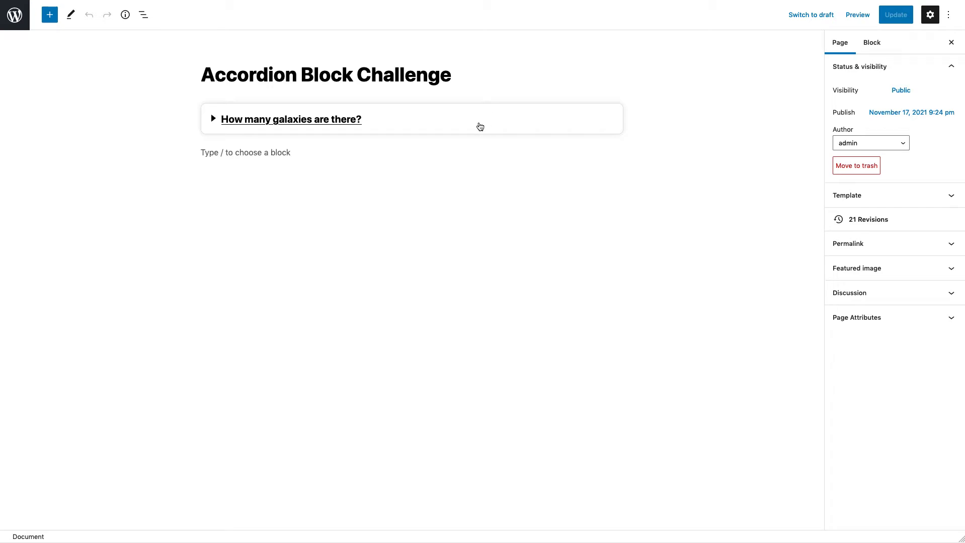
Test that the accordion's headline and answer text can be edited while the block is selected, and update the page.
click(479, 126)
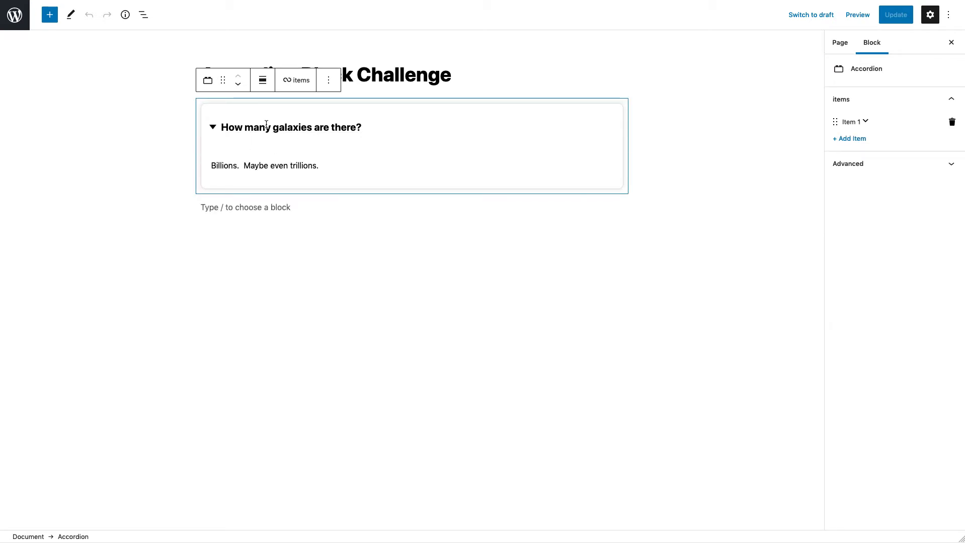
click(374, 129)
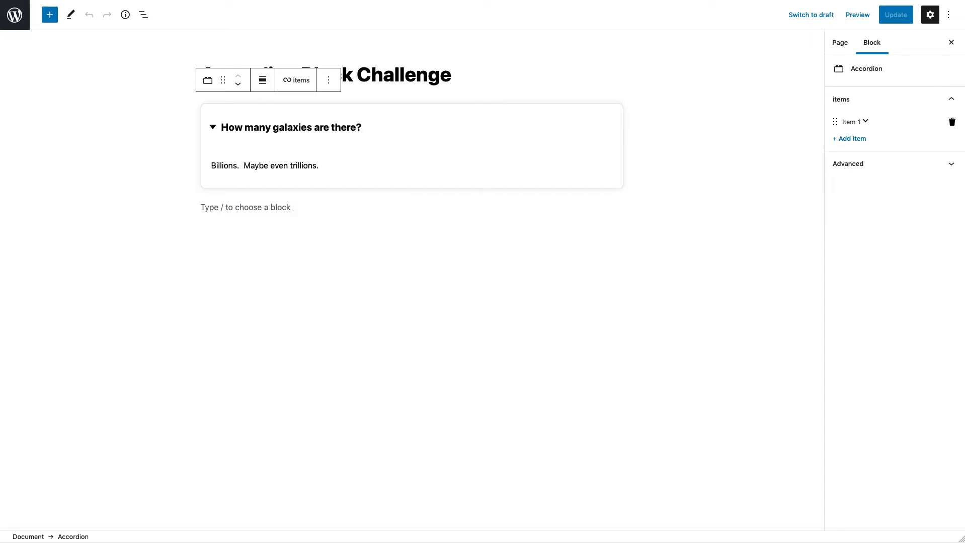
key(BackSpace)
click(328, 165)
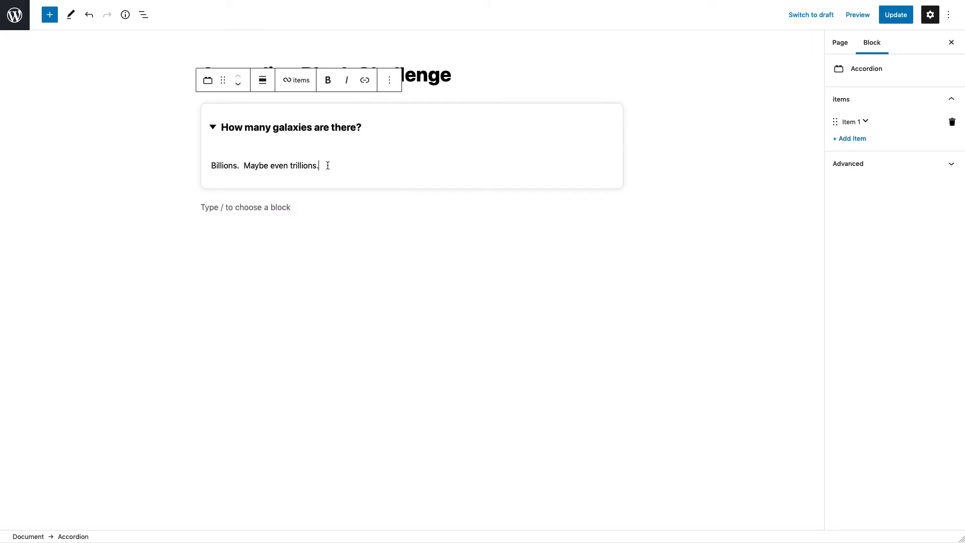
key(BackSpace)
click(893, 16)
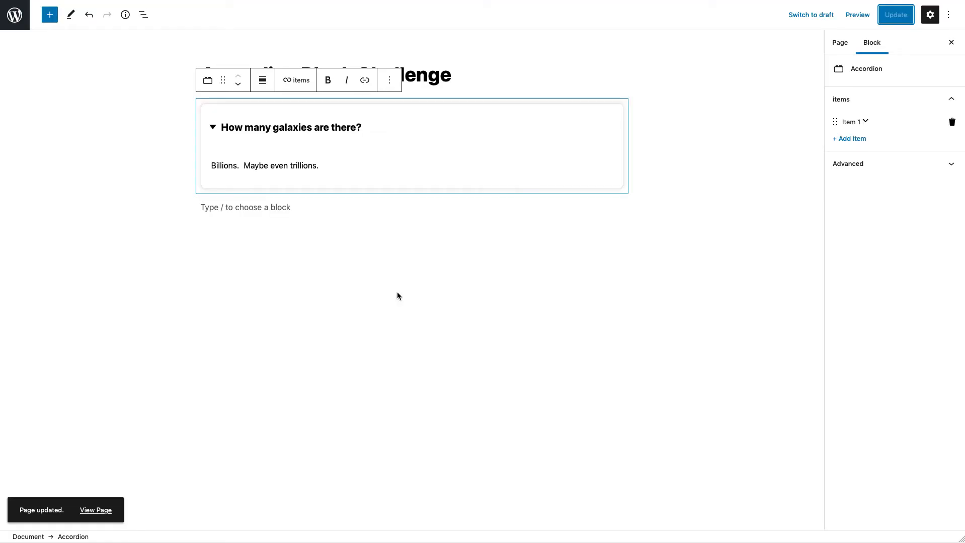
Alternate between deselecting and selecting the Accordion block, in both editing and selection modes, to check its collapsed and editable states.
click(398, 296)
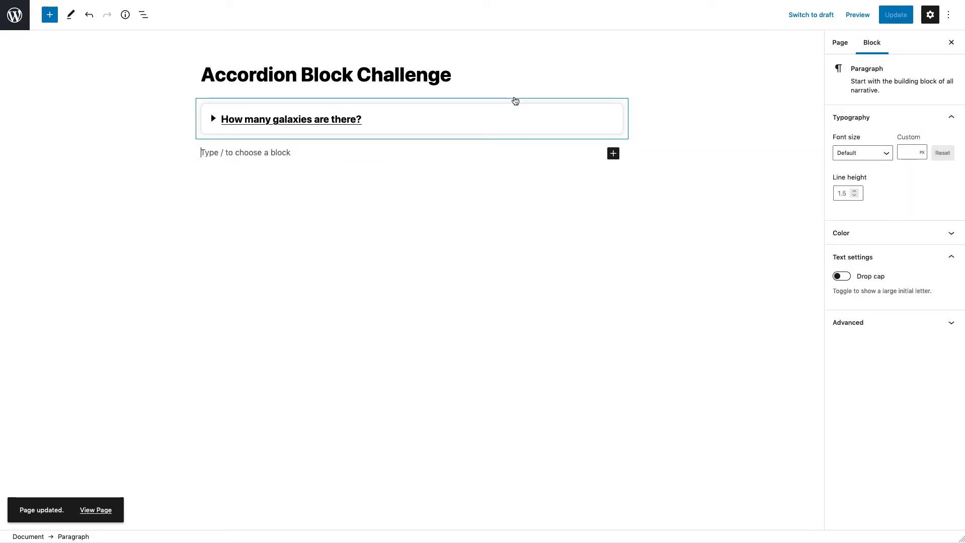
click(497, 82)
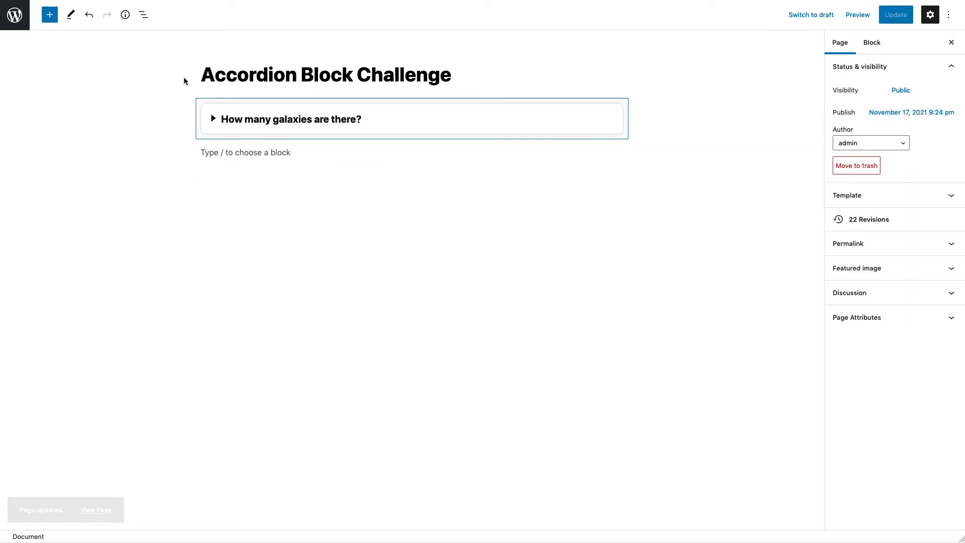
key(Escape)
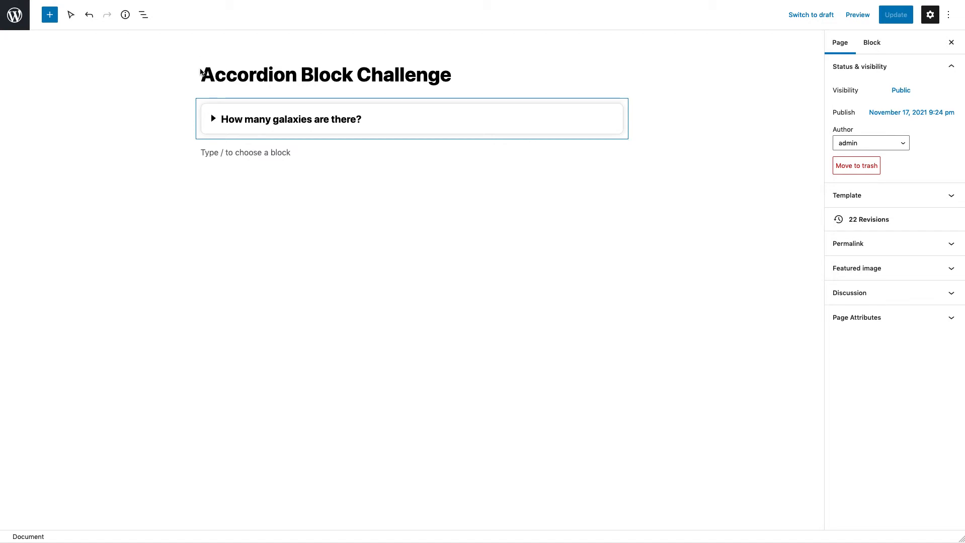
click(281, 153)
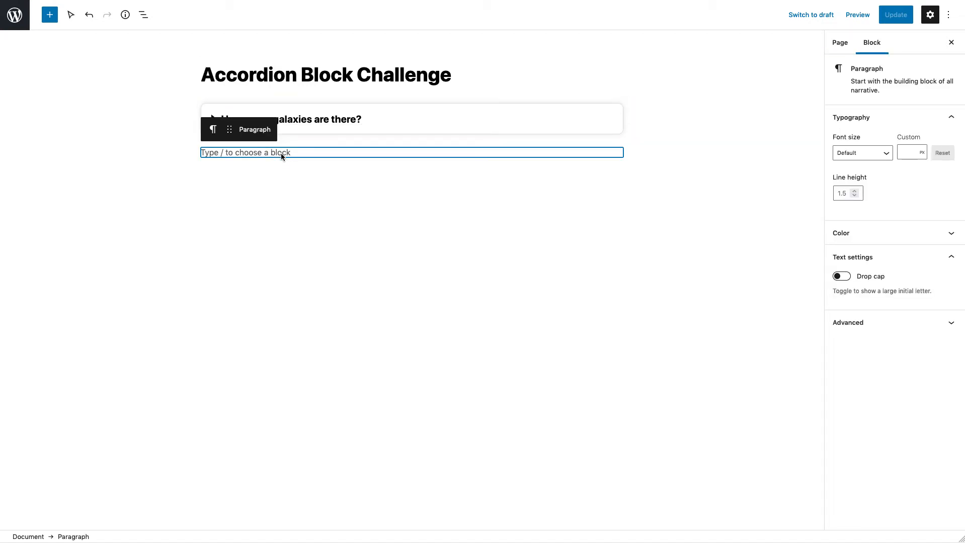
click(507, 83)
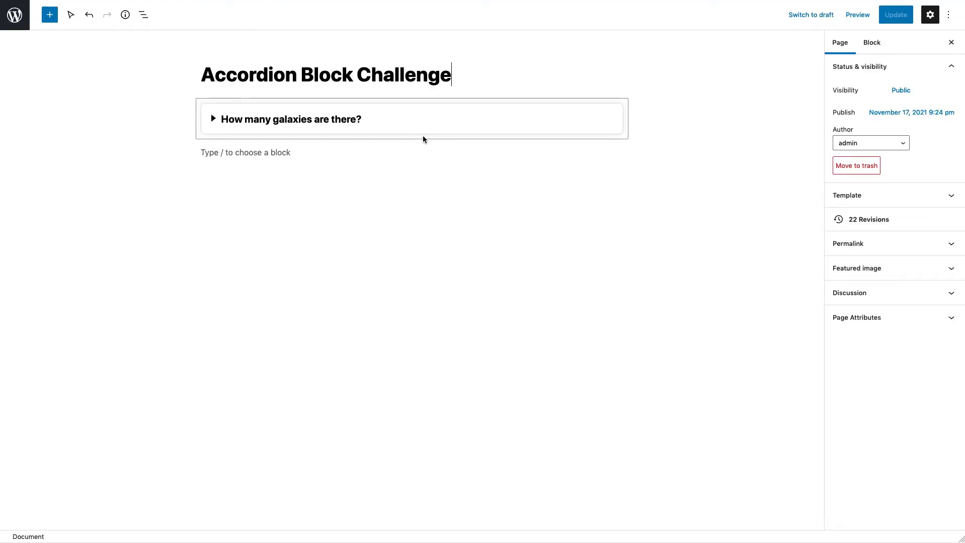
click(446, 122)
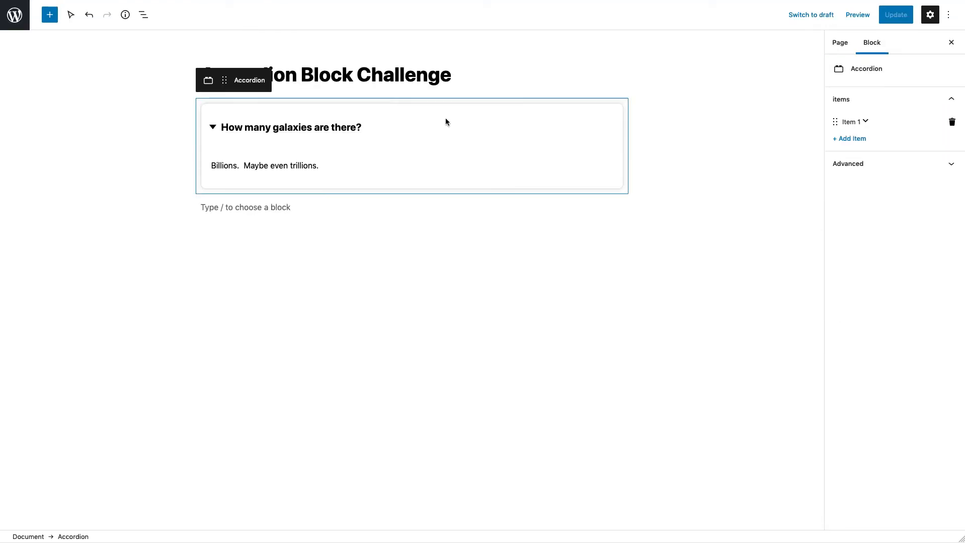
click(458, 75)
click(395, 134)
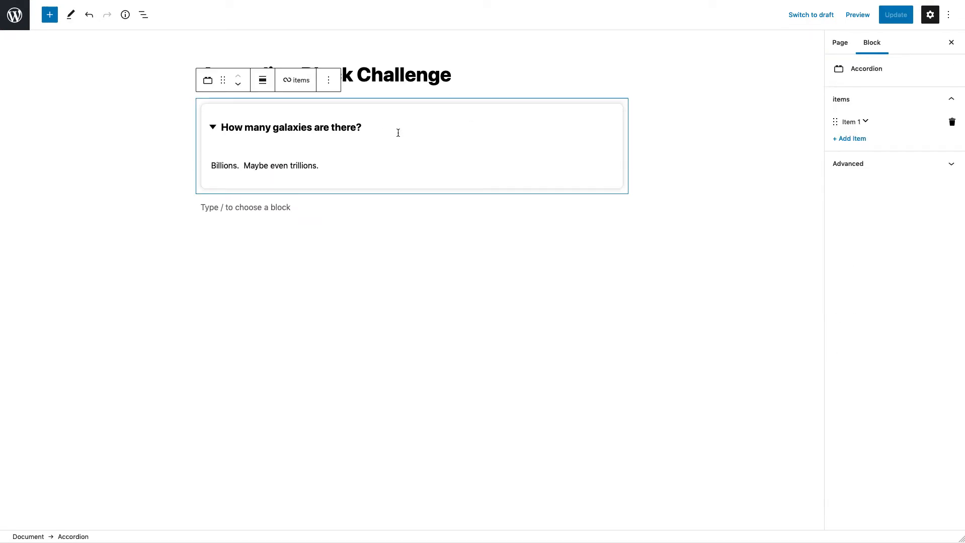
Replace the existing Accordion block on the page with a new empty Accordion block and update the page.
click(328, 80)
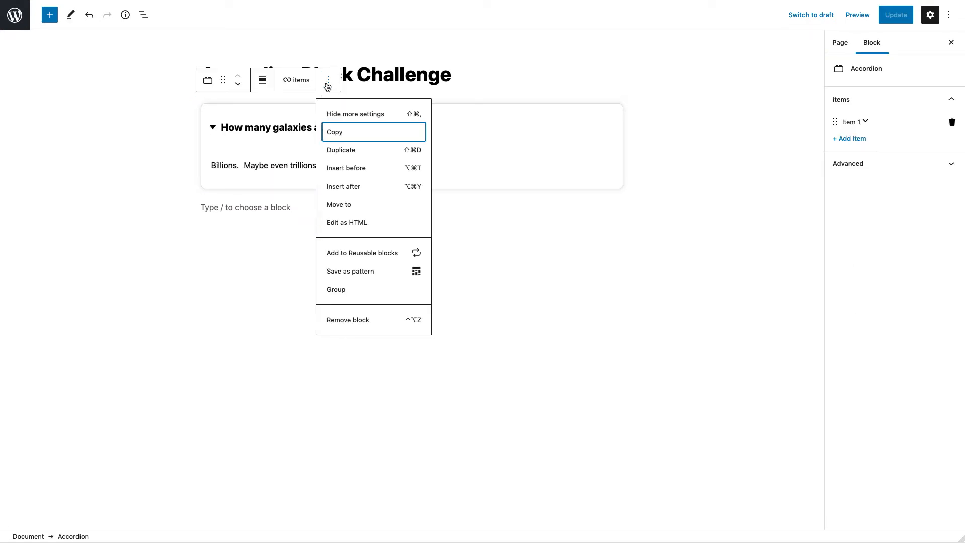
click(378, 320)
click(298, 109)
text(/acc)
click(277, 89)
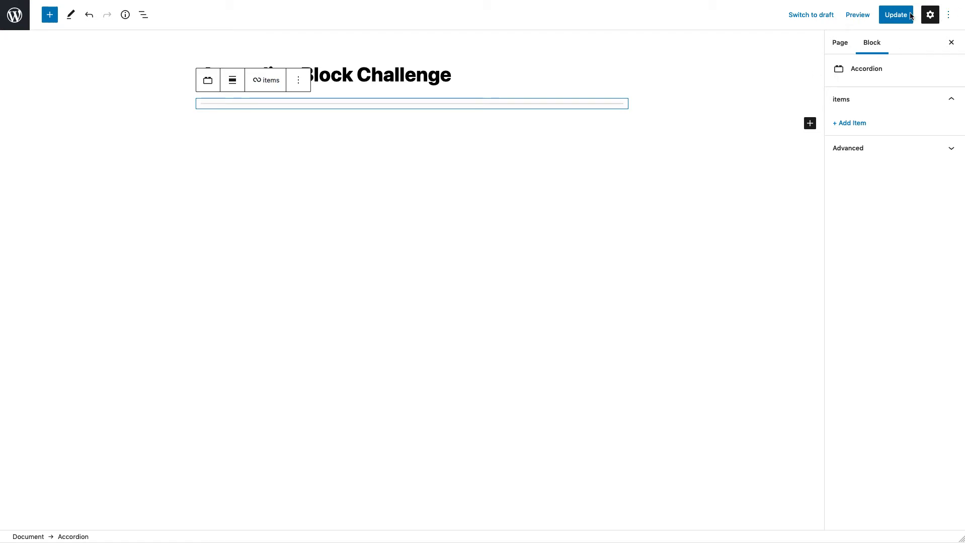
click(895, 15)
click(447, 221)
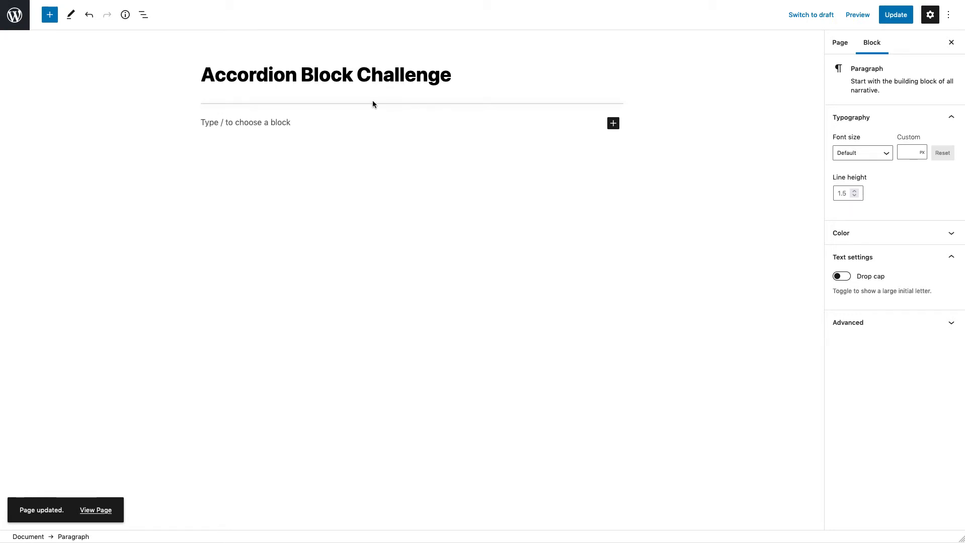
Add two items to the empty Accordion block, with the headlines Headline and Test.
click(454, 104)
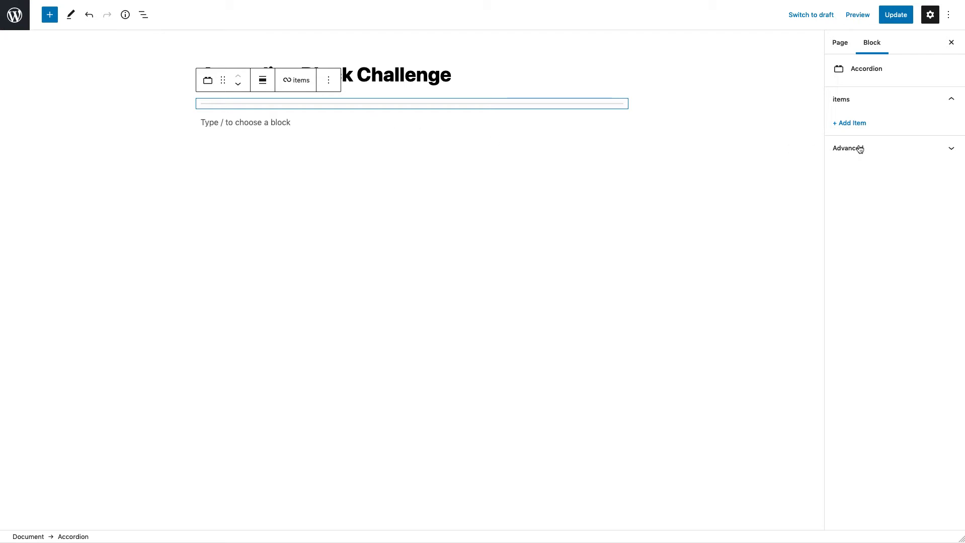
click(849, 123)
click(278, 127)
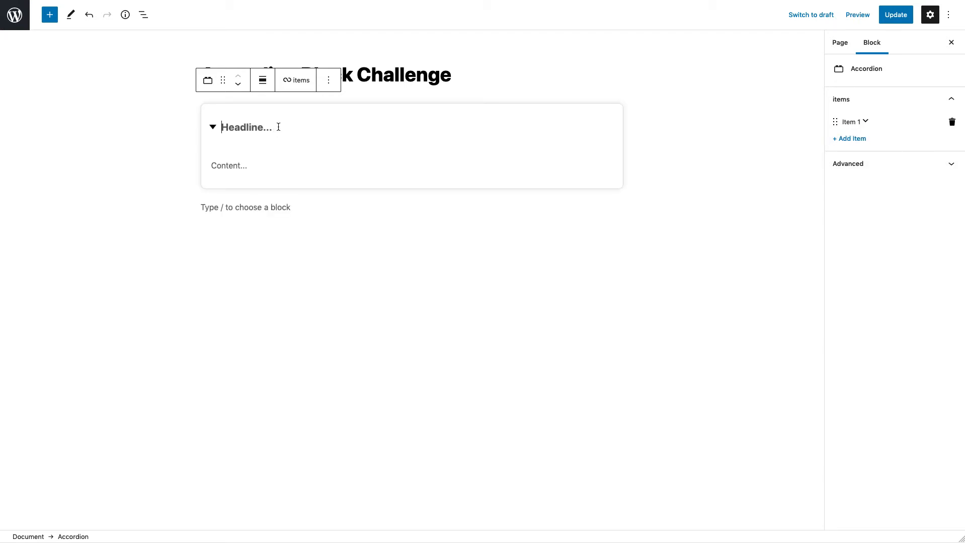
text(Headline)
click(855, 144)
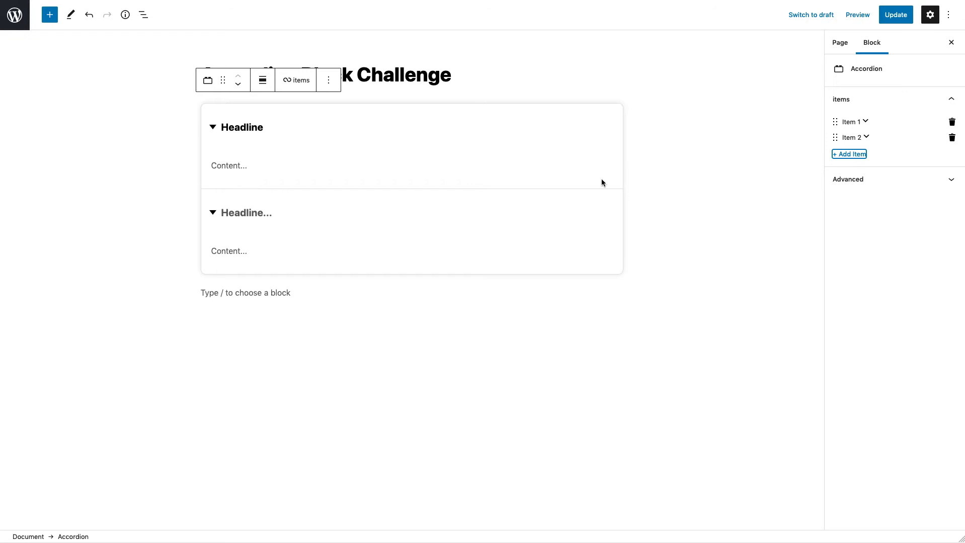
click(277, 206)
text(Test)
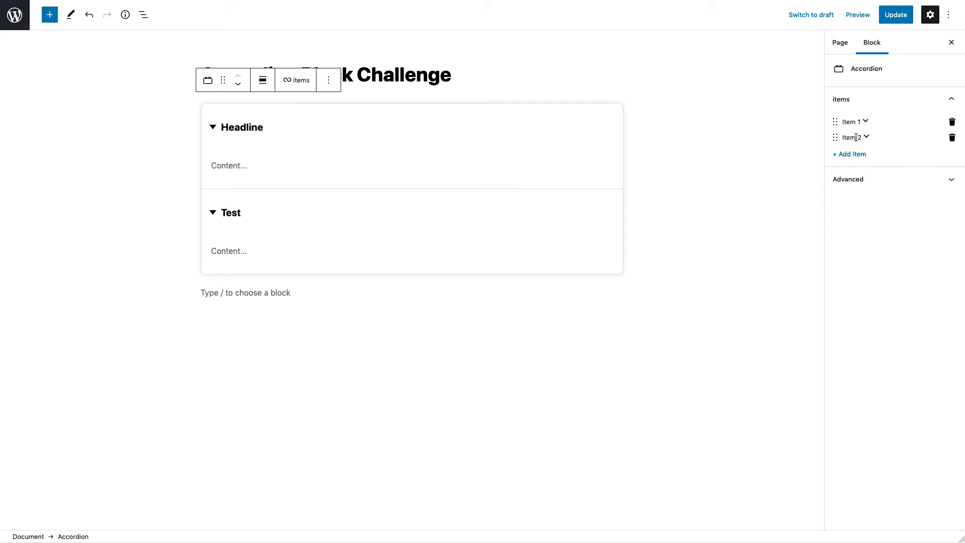
Remove the two-item Accordion block from the page and update the page.
click(328, 81)
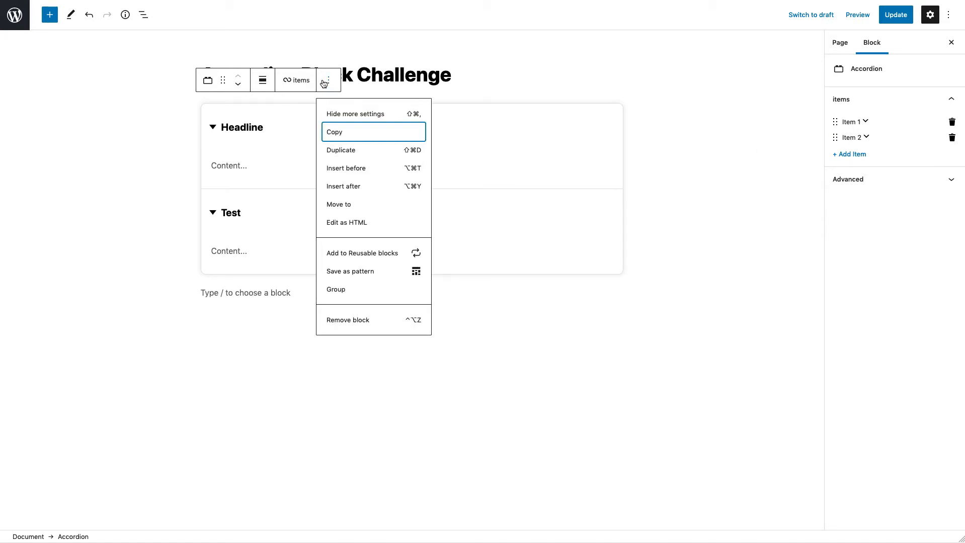
click(361, 320)
click(889, 21)
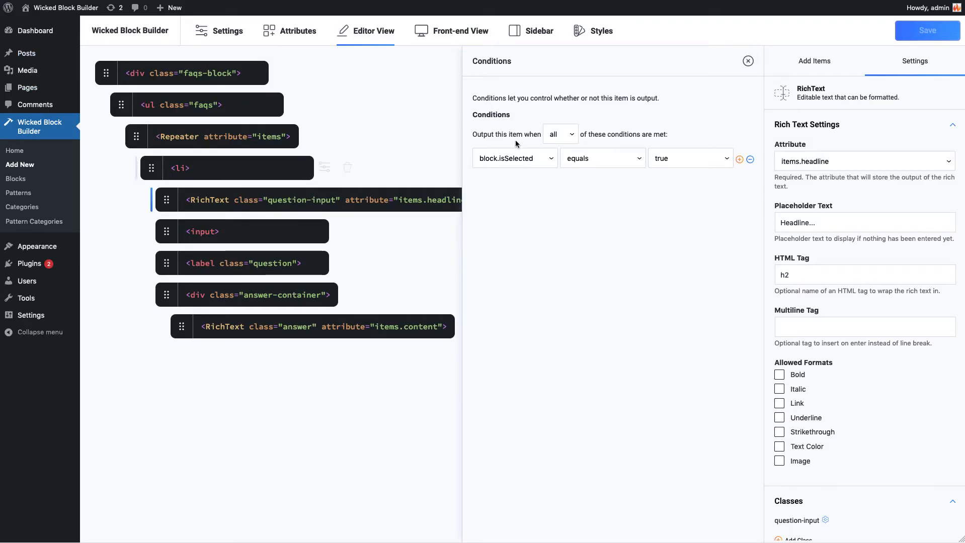
In the block builder, set the Repeater's label to FAQs, item label to items.headline and add-item label to "+ Add FAQ".
click(748, 61)
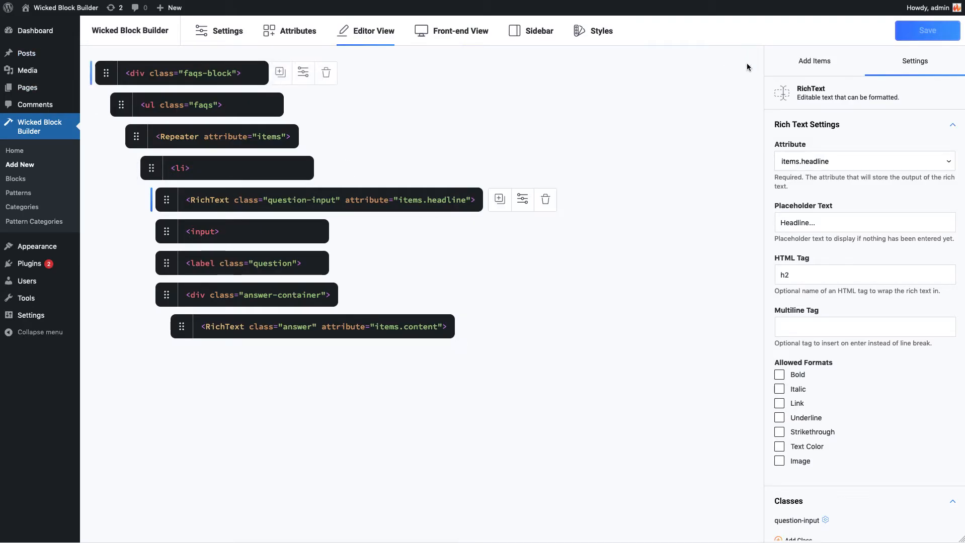
click(199, 140)
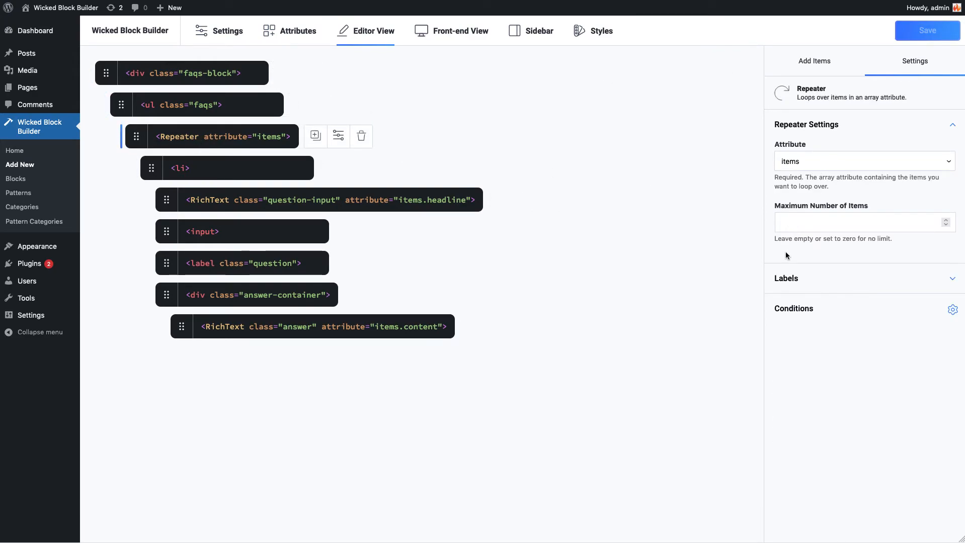
click(786, 280)
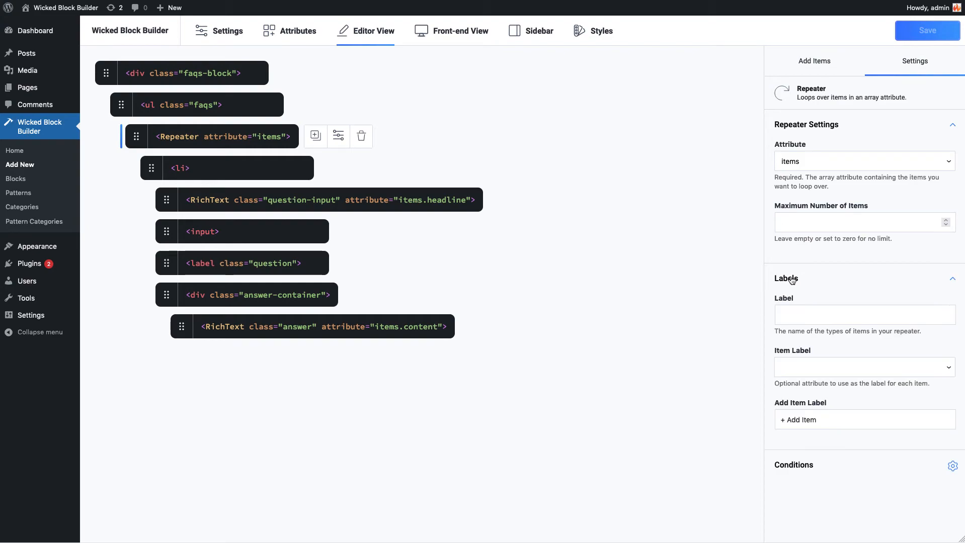
click(793, 313)
text(FAQs)
click(810, 377)
click(815, 378)
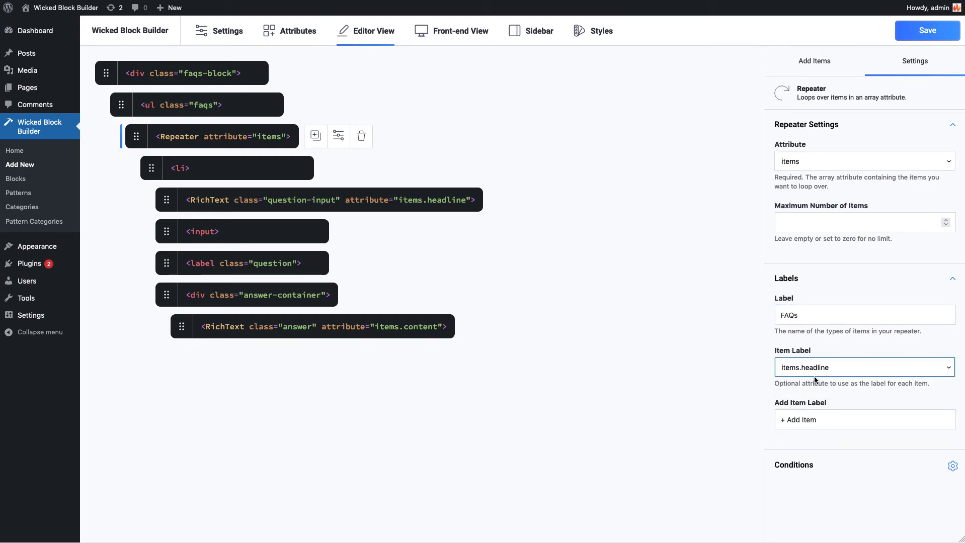
double_click(807, 418)
text(FAQ)
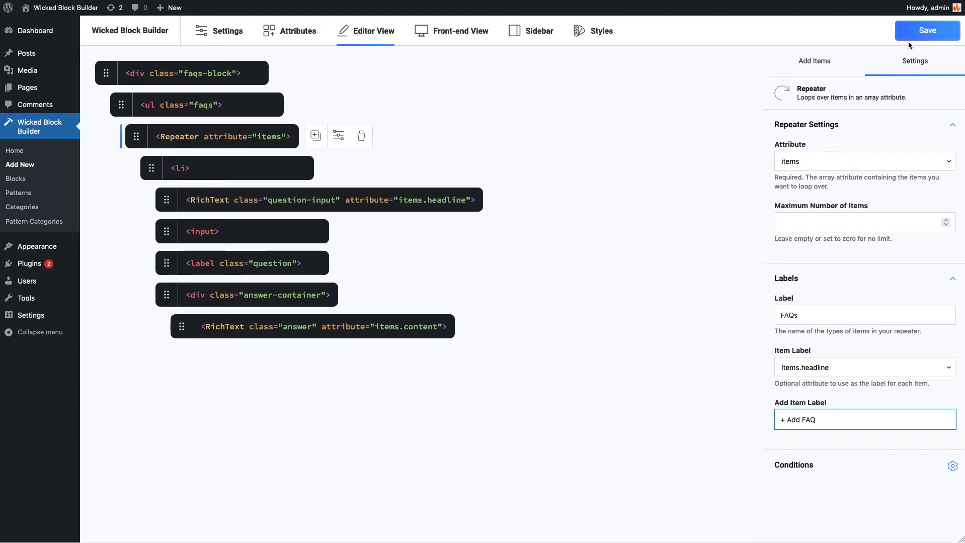
Insert a div above the ul inside the faqs-block div and give it the class placeholder.
click(816, 62)
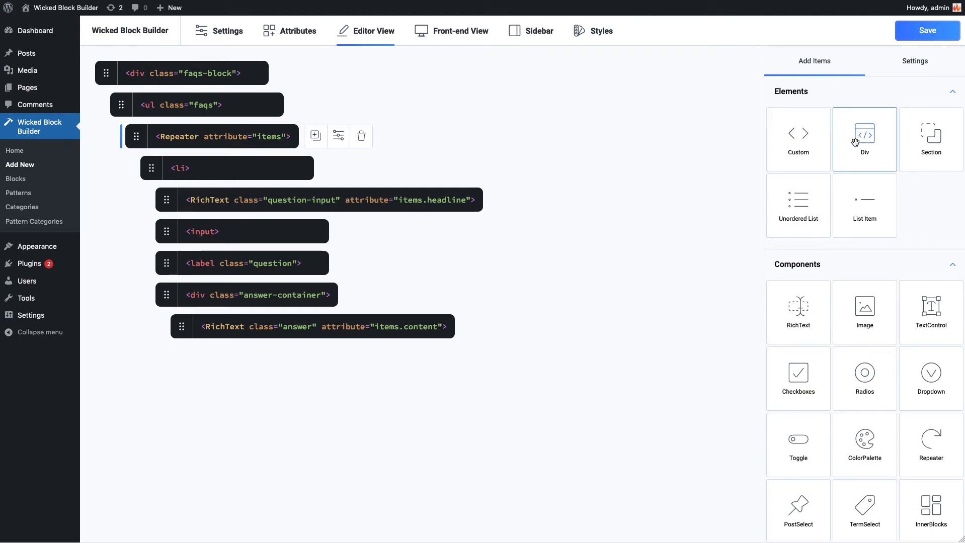
drag(860, 143, 185, 106)
click(206, 107)
click(799, 278)
click(800, 299)
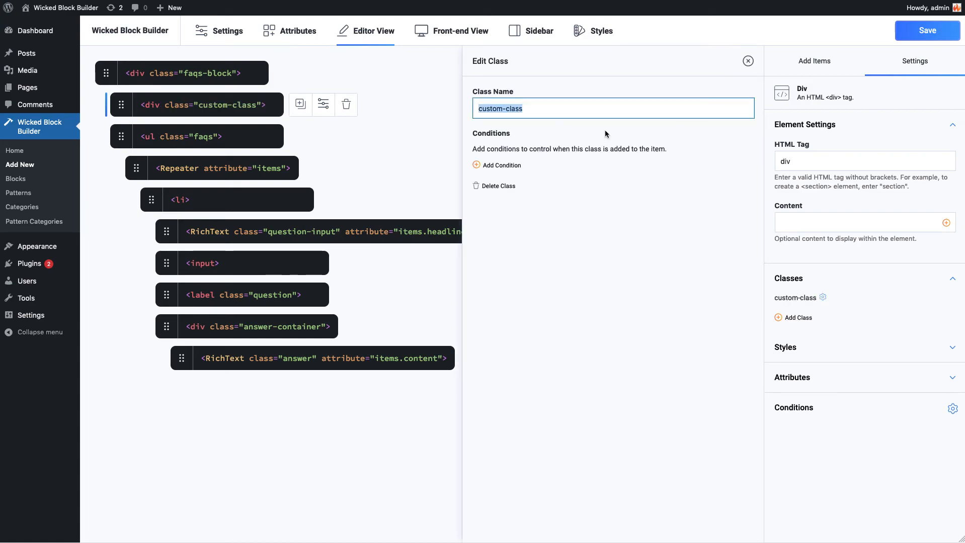
text(placeholder)
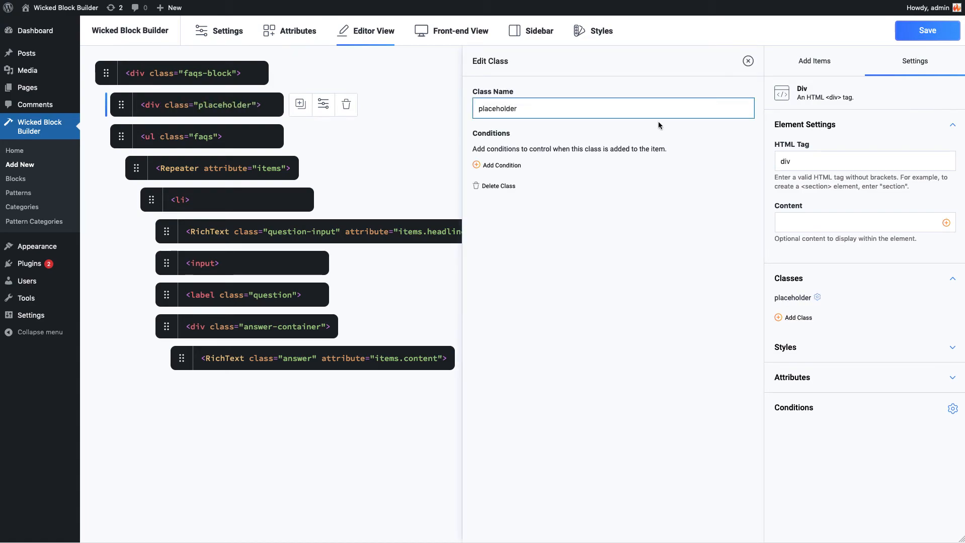
click(748, 62)
Set the placeholder div's content to "Use the toolbar or sidebar to add some FAQs.".
click(793, 220)
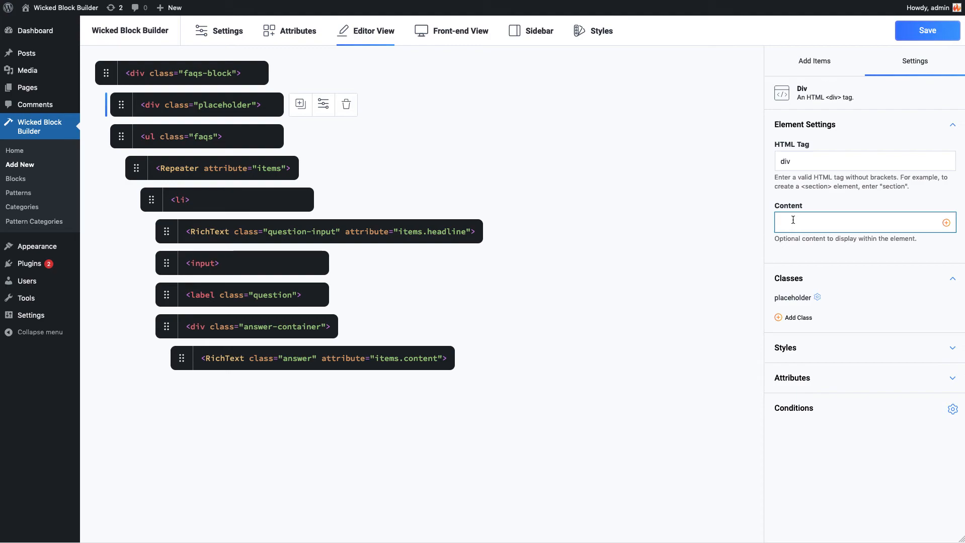
text(Use the toolbar or sidebar to add some FAQs.)
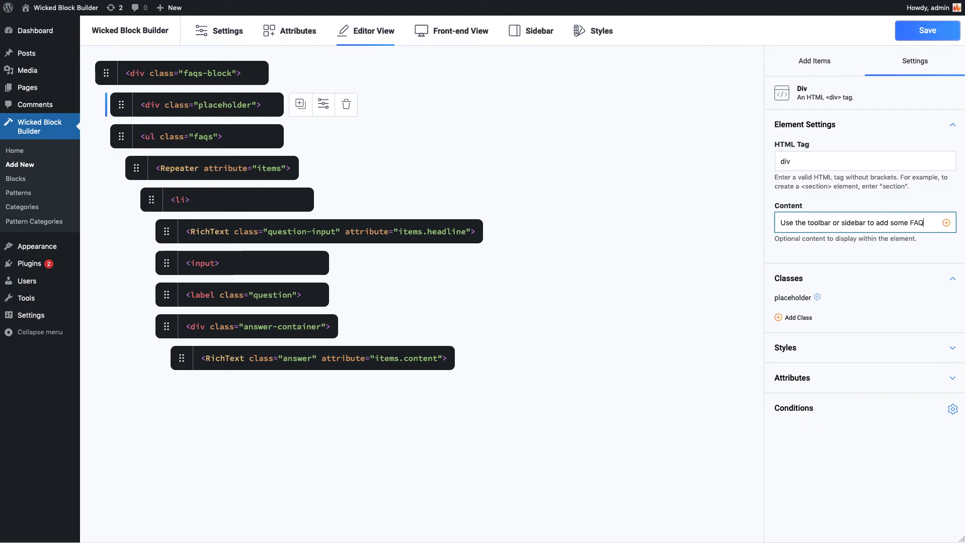
click(908, 36)
Add a condition to the placeholder div so it is output when attributes.items._length is greater than 1.
click(801, 419)
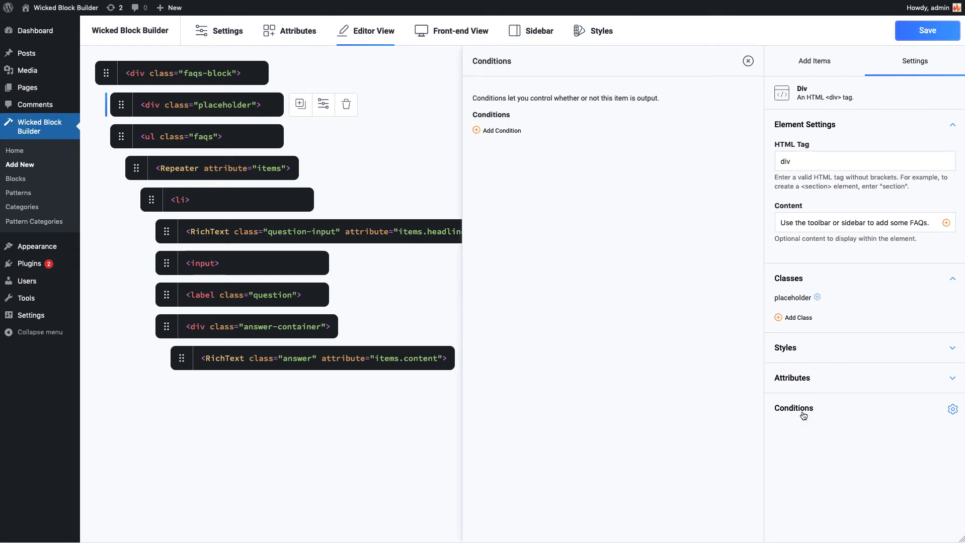
click(509, 130)
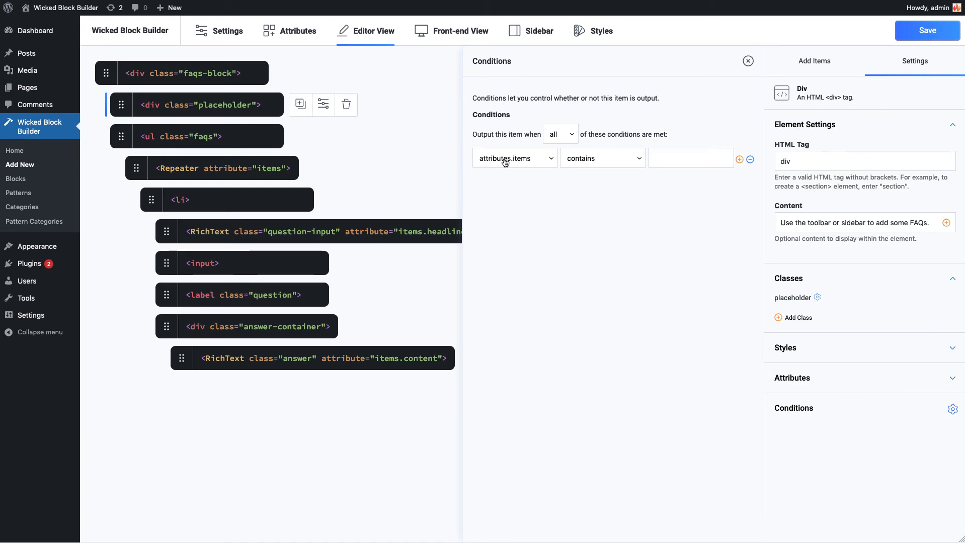
click(626, 165)
click(625, 162)
click(526, 160)
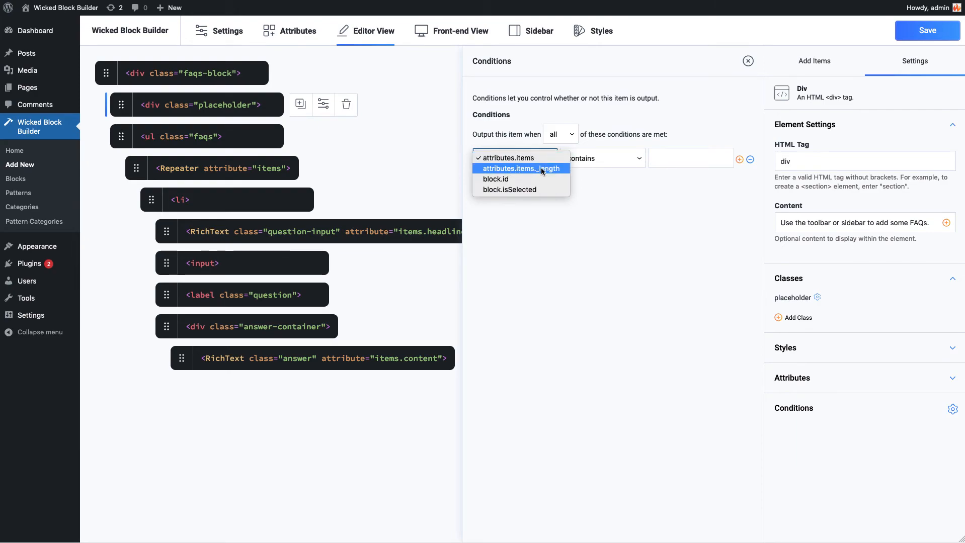
click(535, 169)
click(580, 166)
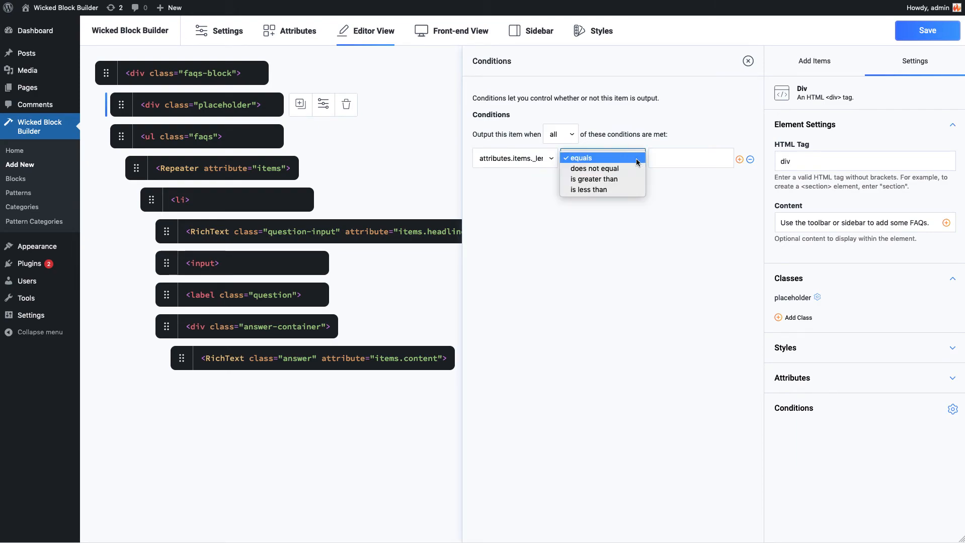
click(627, 177)
click(689, 159)
text(1)
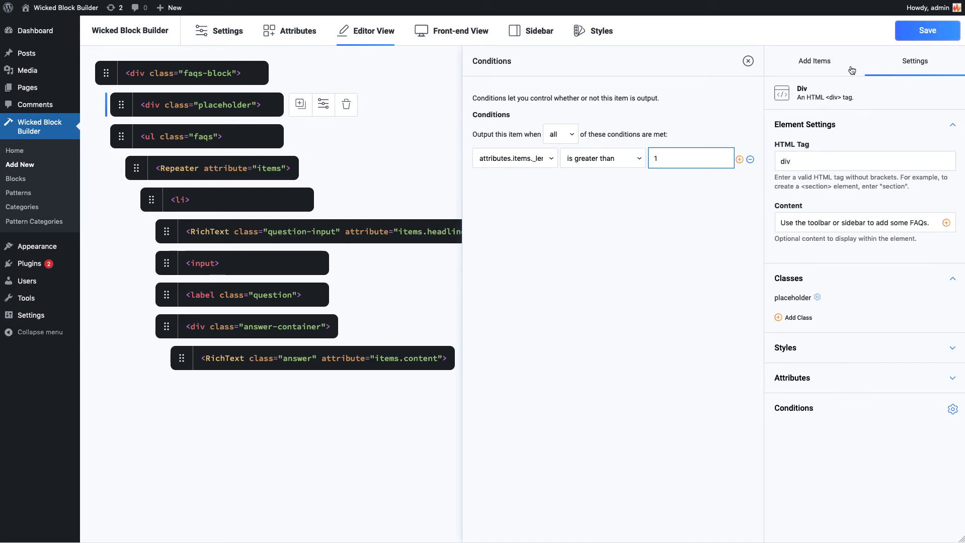
Save the block, reload the Accordion Block Challenge page editor, insert an Accordion block and update the page.
click(914, 35)
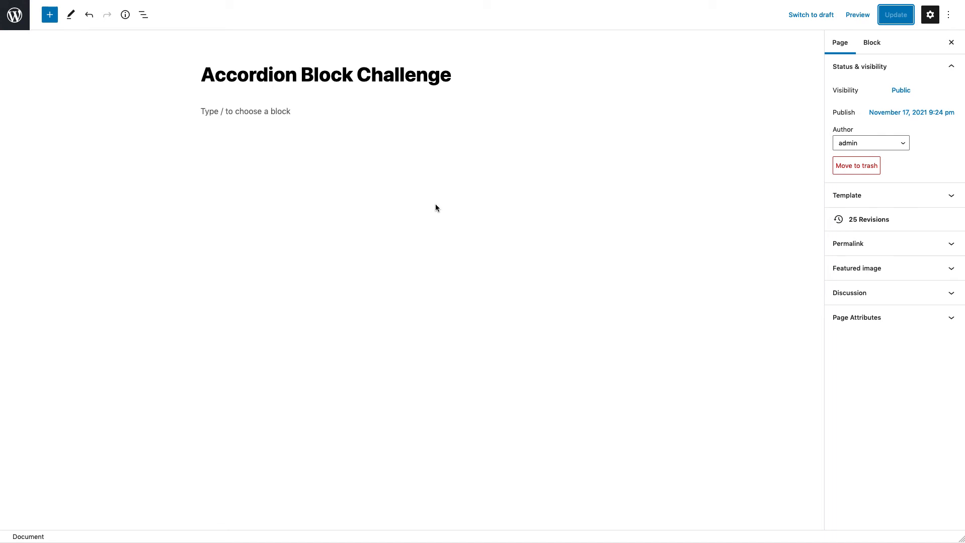
key(super+r)
click(289, 111)
text(/acco)
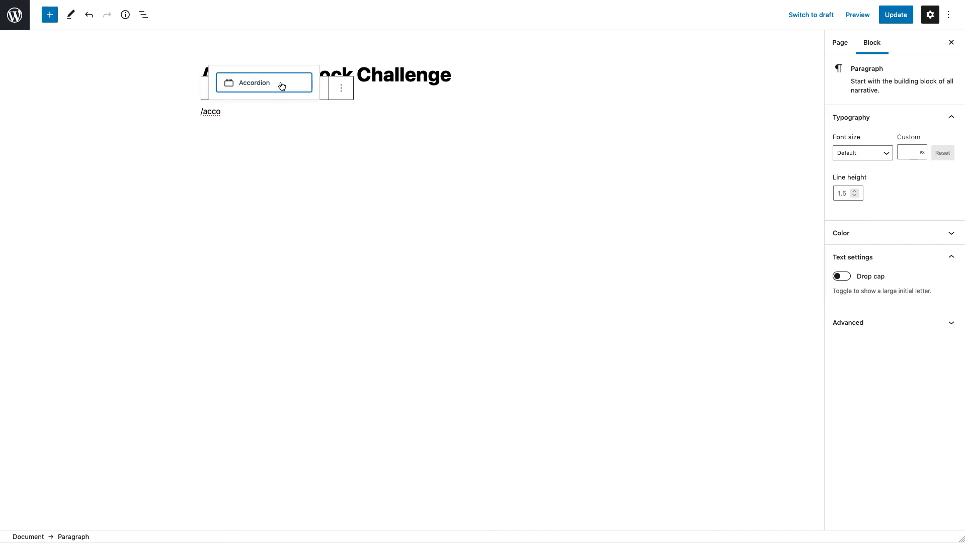
click(281, 87)
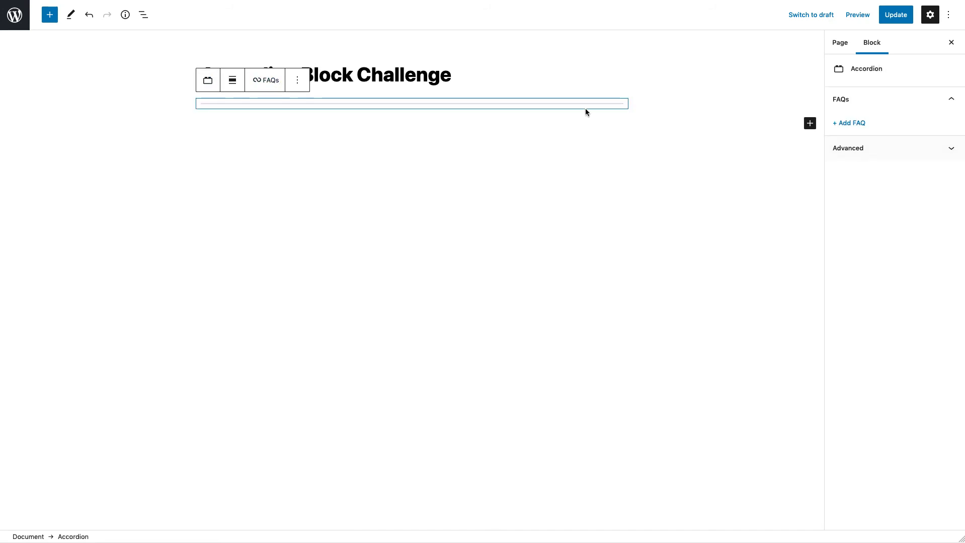
click(898, 15)
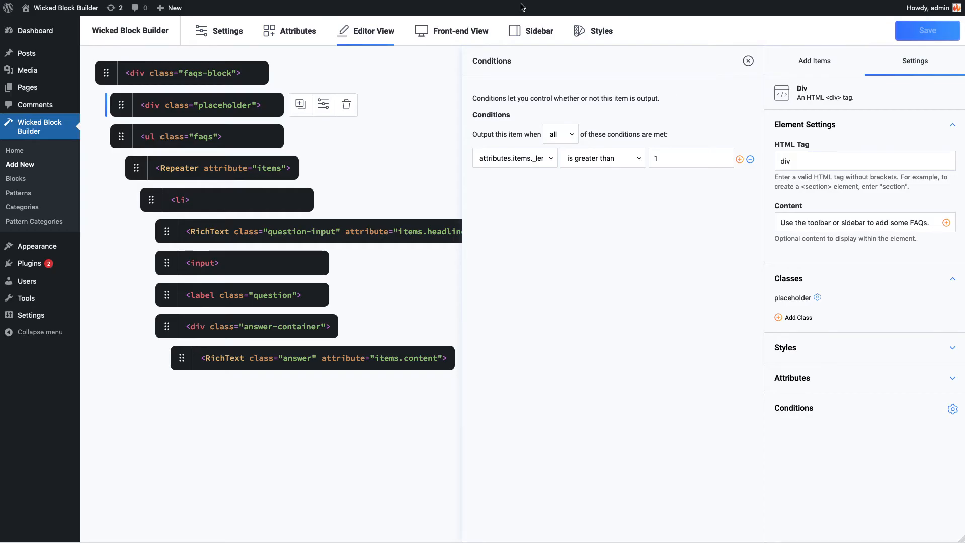
In the block builder, change the placeholder div's condition operator to "is less than", save the block and reload the page editor.
click(174, 105)
click(608, 161)
click(613, 169)
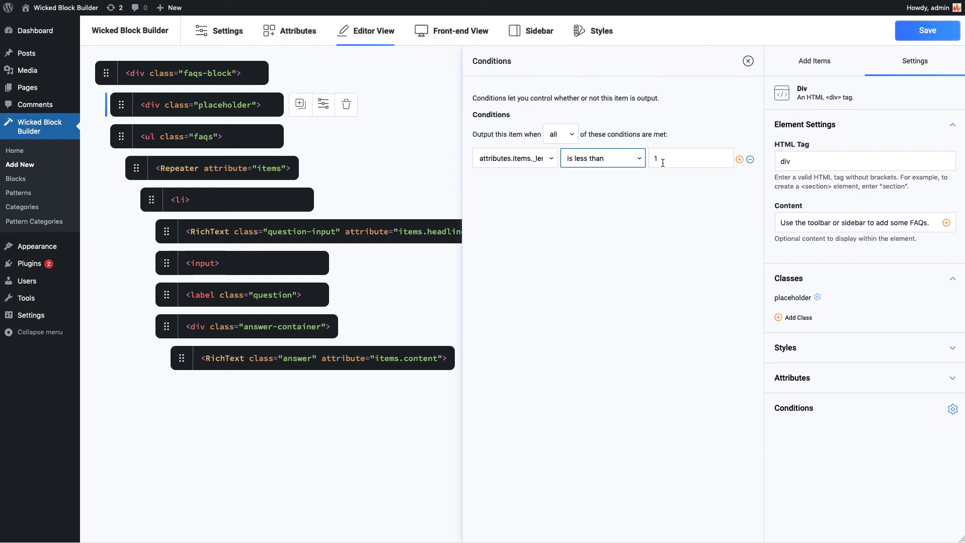
click(925, 32)
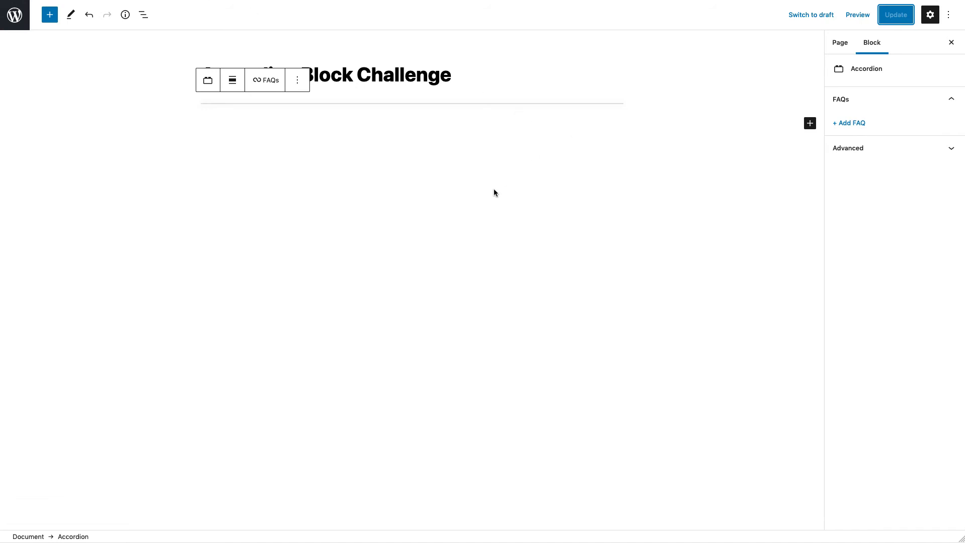
key(super+r)
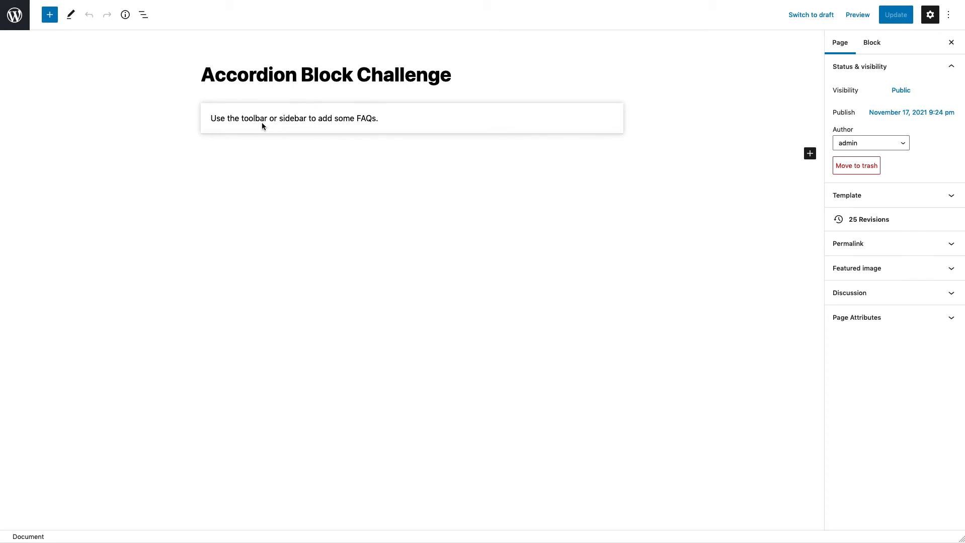
Select the Accordion block on the page, check its FAQs toolbar control and add a first FAQ item.
click(445, 120)
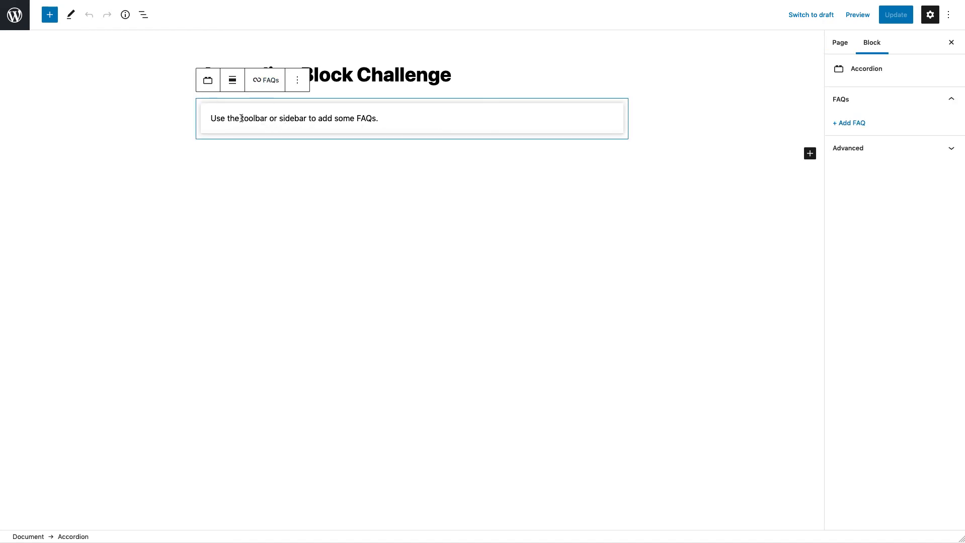
click(270, 82)
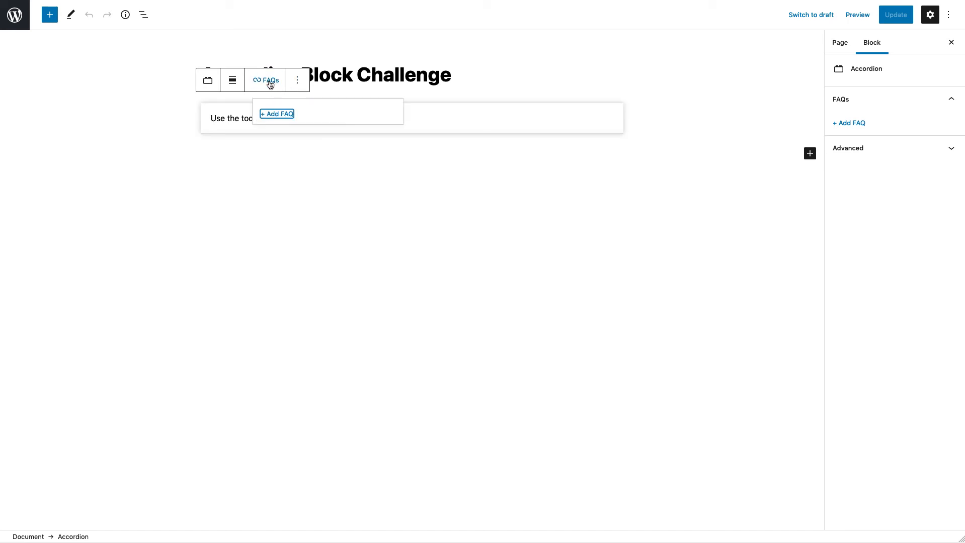
click(269, 82)
click(859, 122)
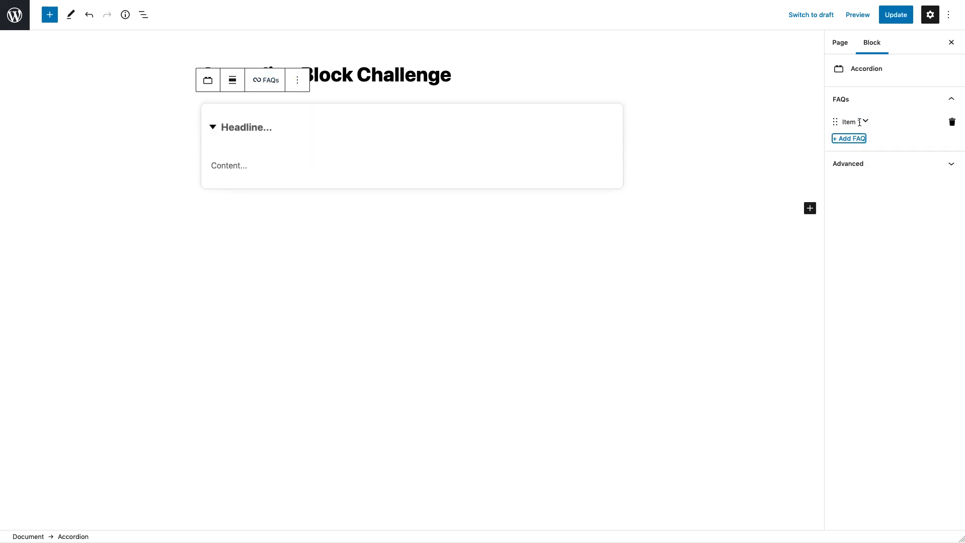
Fill in the first FAQ with the headline "How many galaxies are there?" and the content "Billions. Maybe trillions.".
click(258, 128)
text(How man)
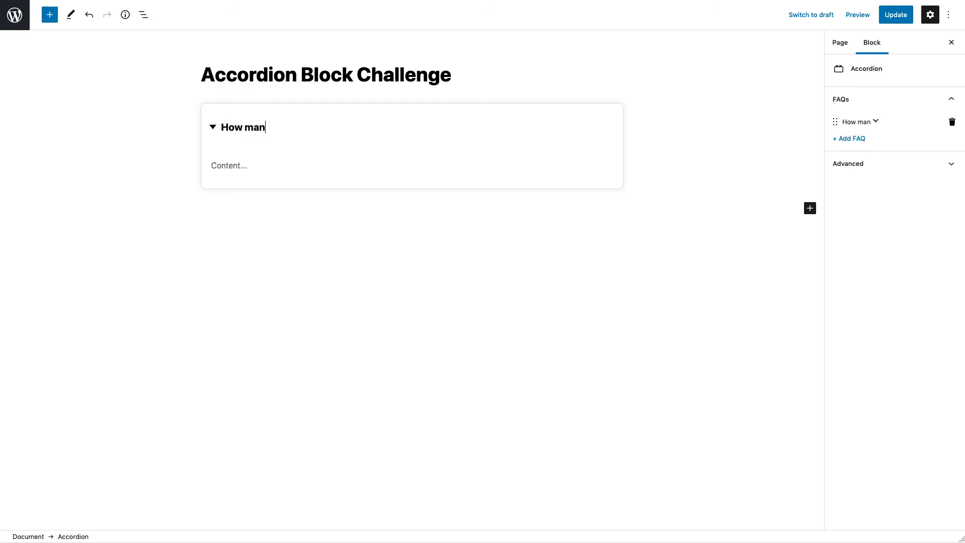
text(y galaxies are there?)
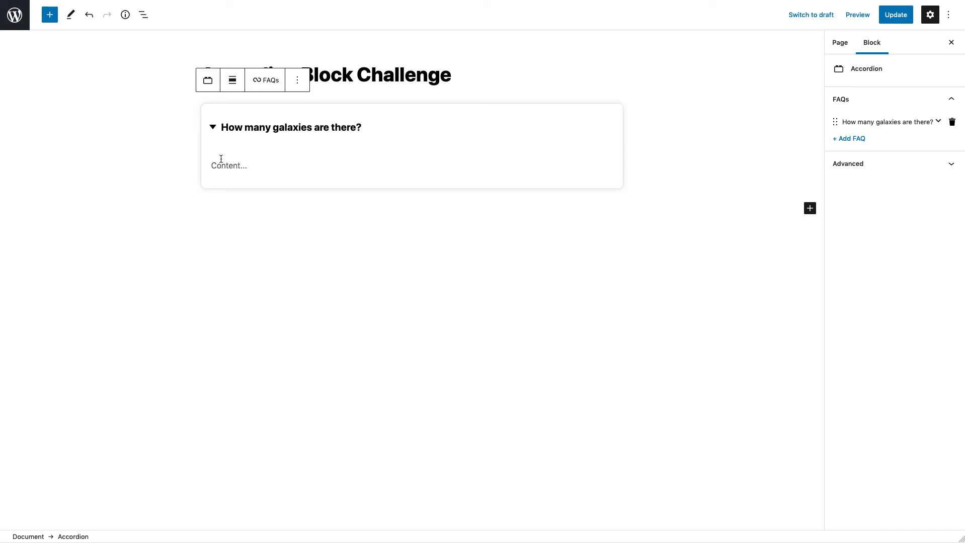
click(234, 169)
text(Bi)
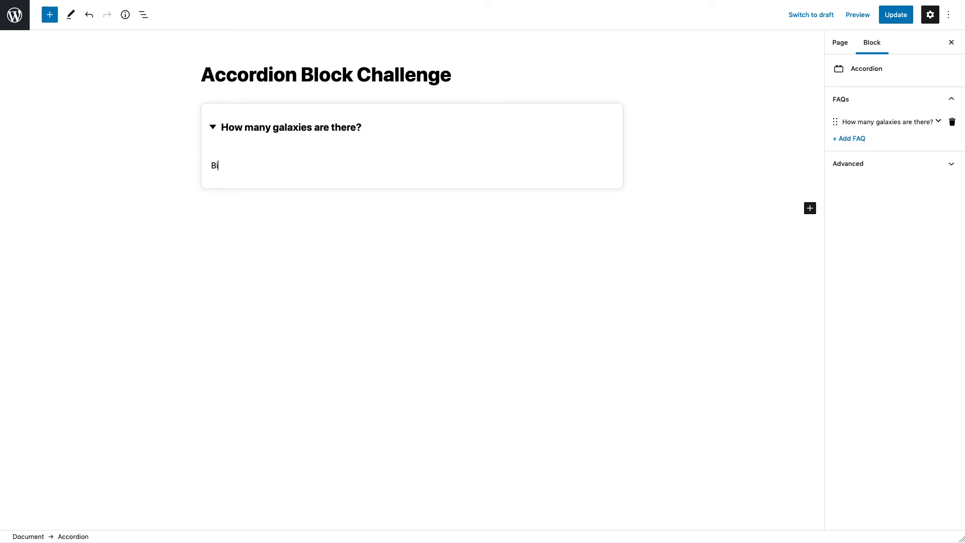
text(llions.  Maybe trillions.)
Add a second FAQ with the headline "How many stars are in the Milky Way?" and the content "A lot.".
click(843, 139)
click(258, 208)
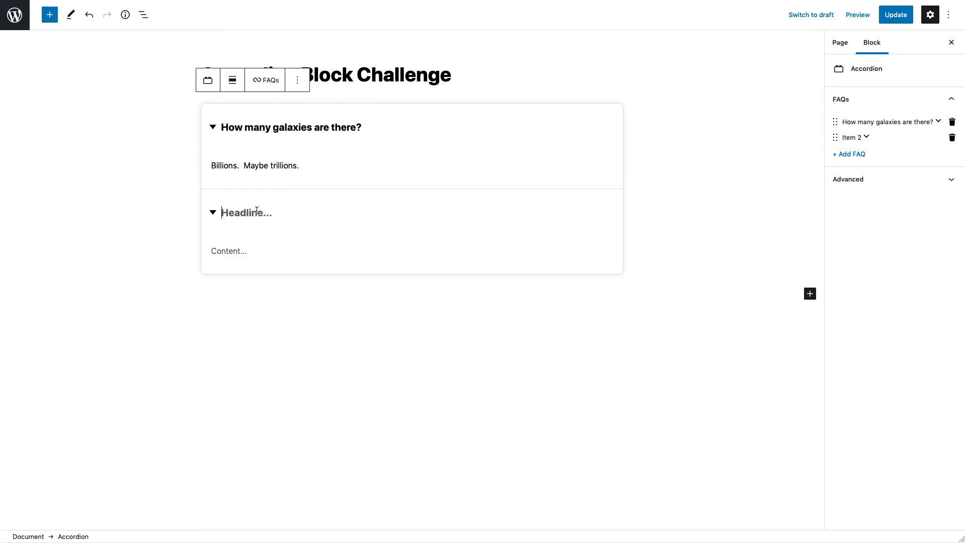
text(How many stars are in teh)
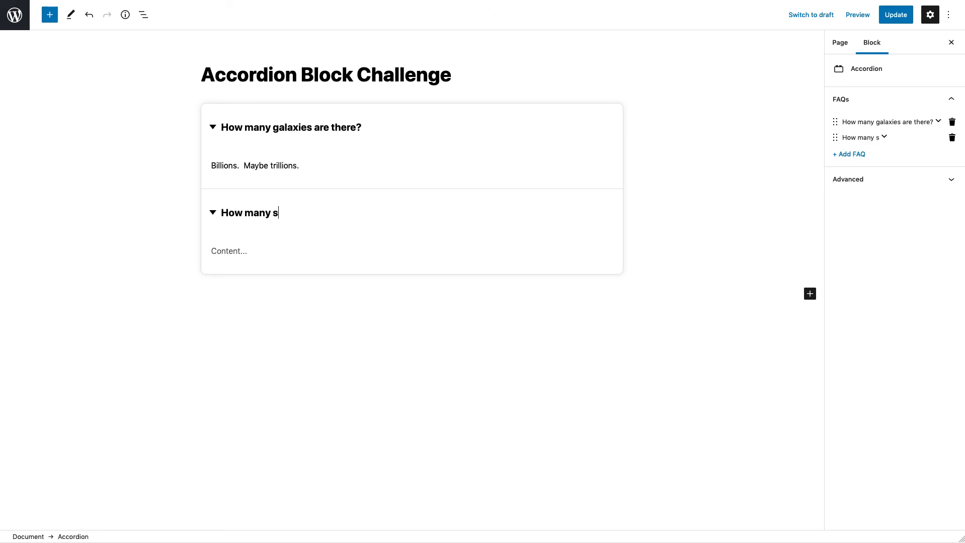
key(BackSpace)
key(BackSpace)
key(BackSpace)
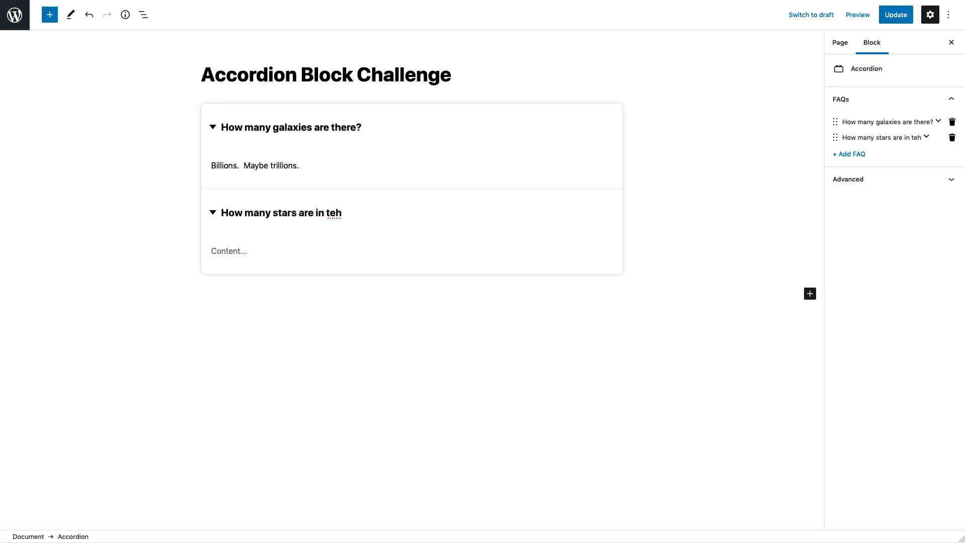
text(he Bil)
key(BackSpace)
key(BackSpace)
key(BackSpace)
text(Milky Way?)
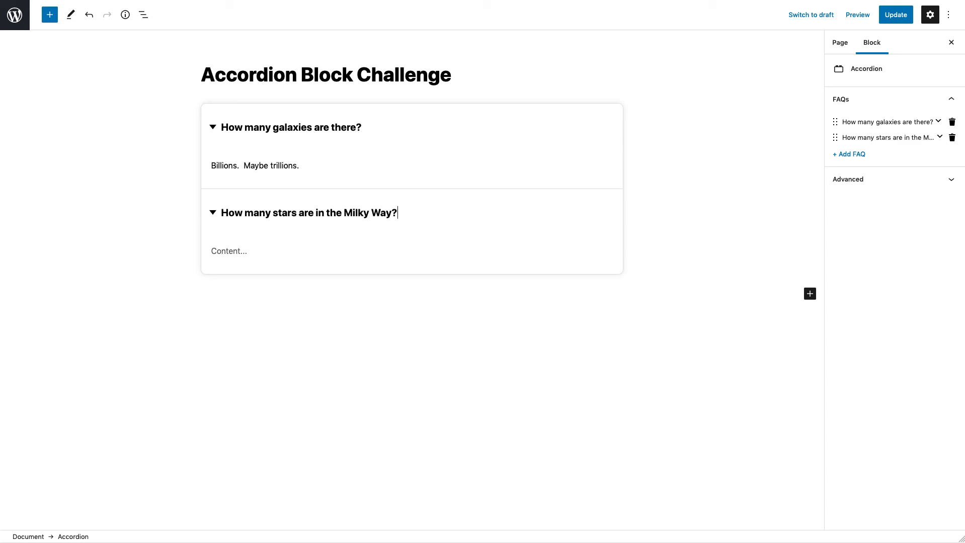
click(250, 252)
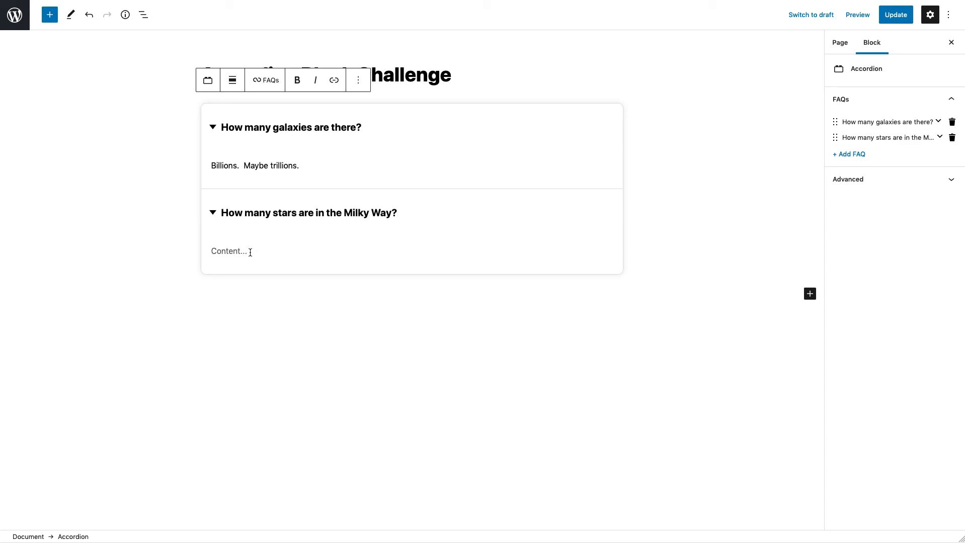
text(A lot.)
Move the Milky Way FAQ above the galaxies FAQ, deselect the accordion and update the page.
mouse_move(834, 137)
mouse_down()
mouse_move(833, 118)
mouse_move(839, 125)
mouse_up()
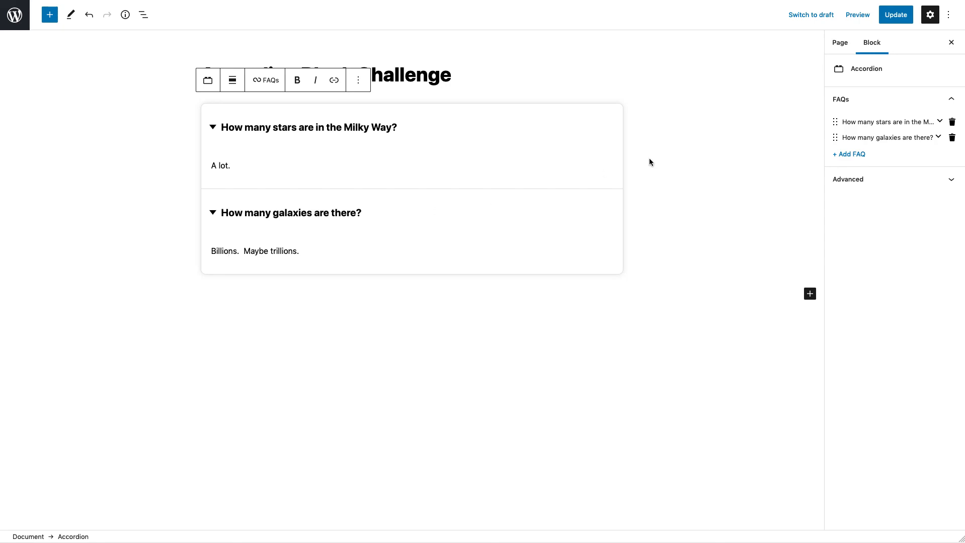
click(413, 378)
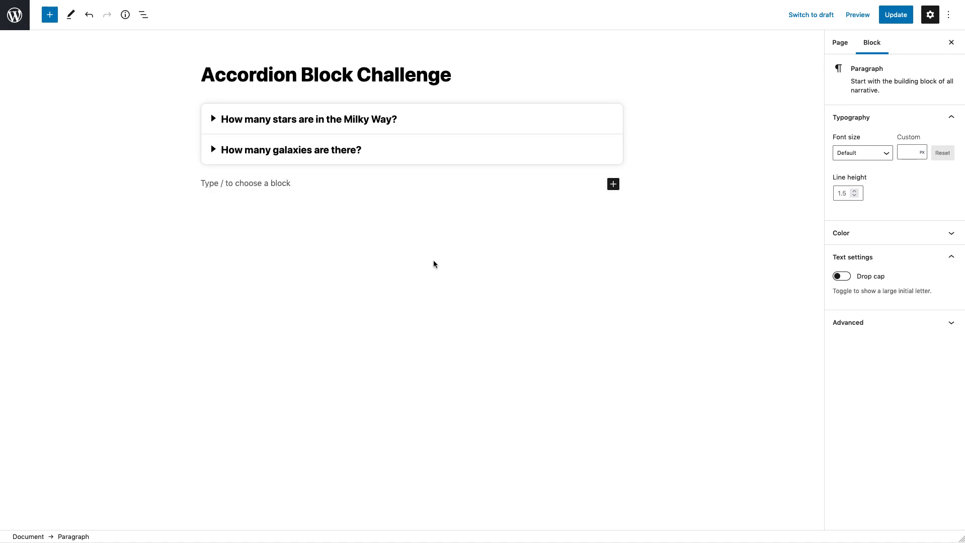
click(881, 19)
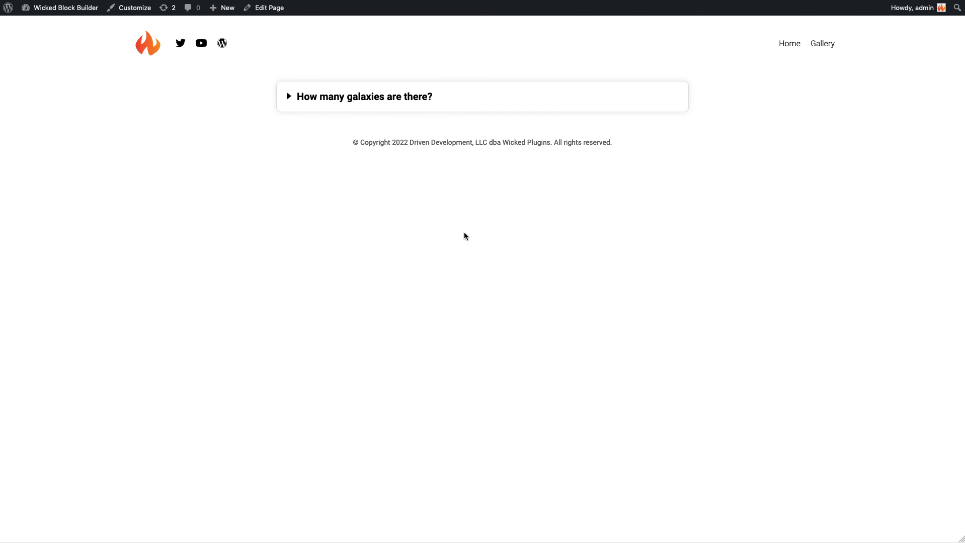
Reload the published page on the front end and test expanding and collapsing the Milky Way FAQ.
key(super+r)
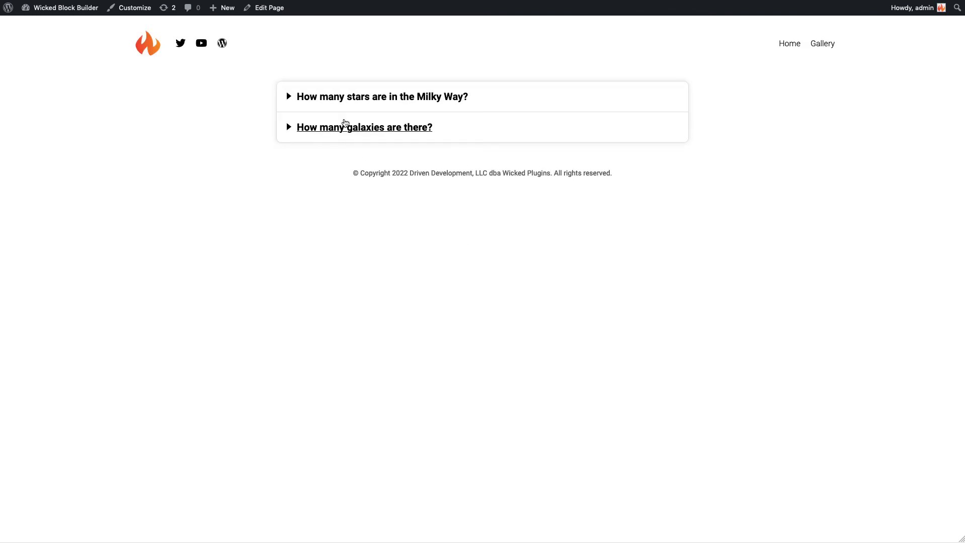
click(605, 101)
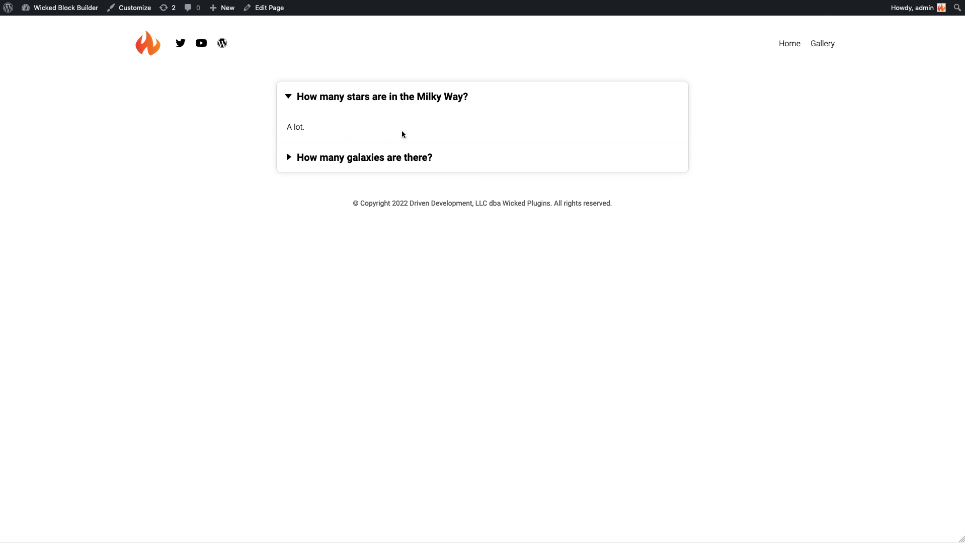
click(502, 98)
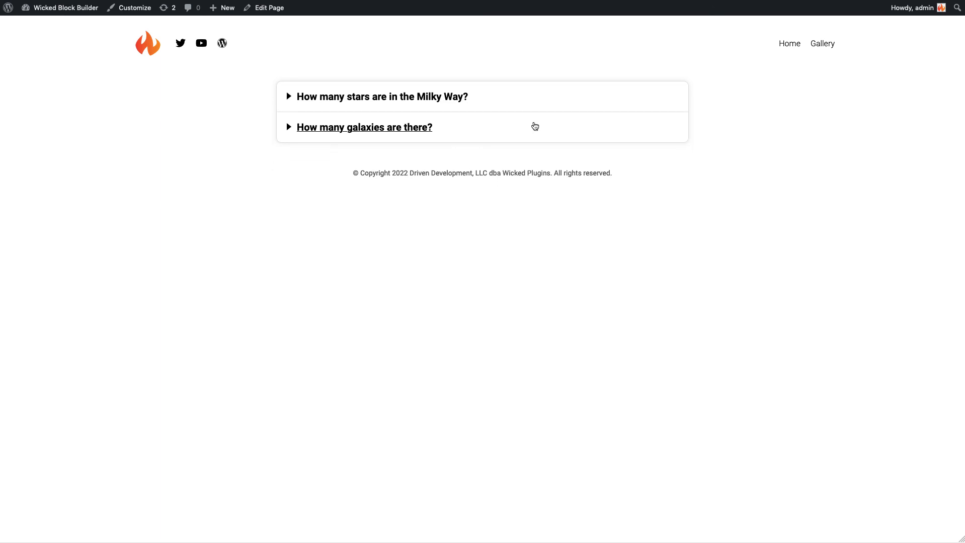